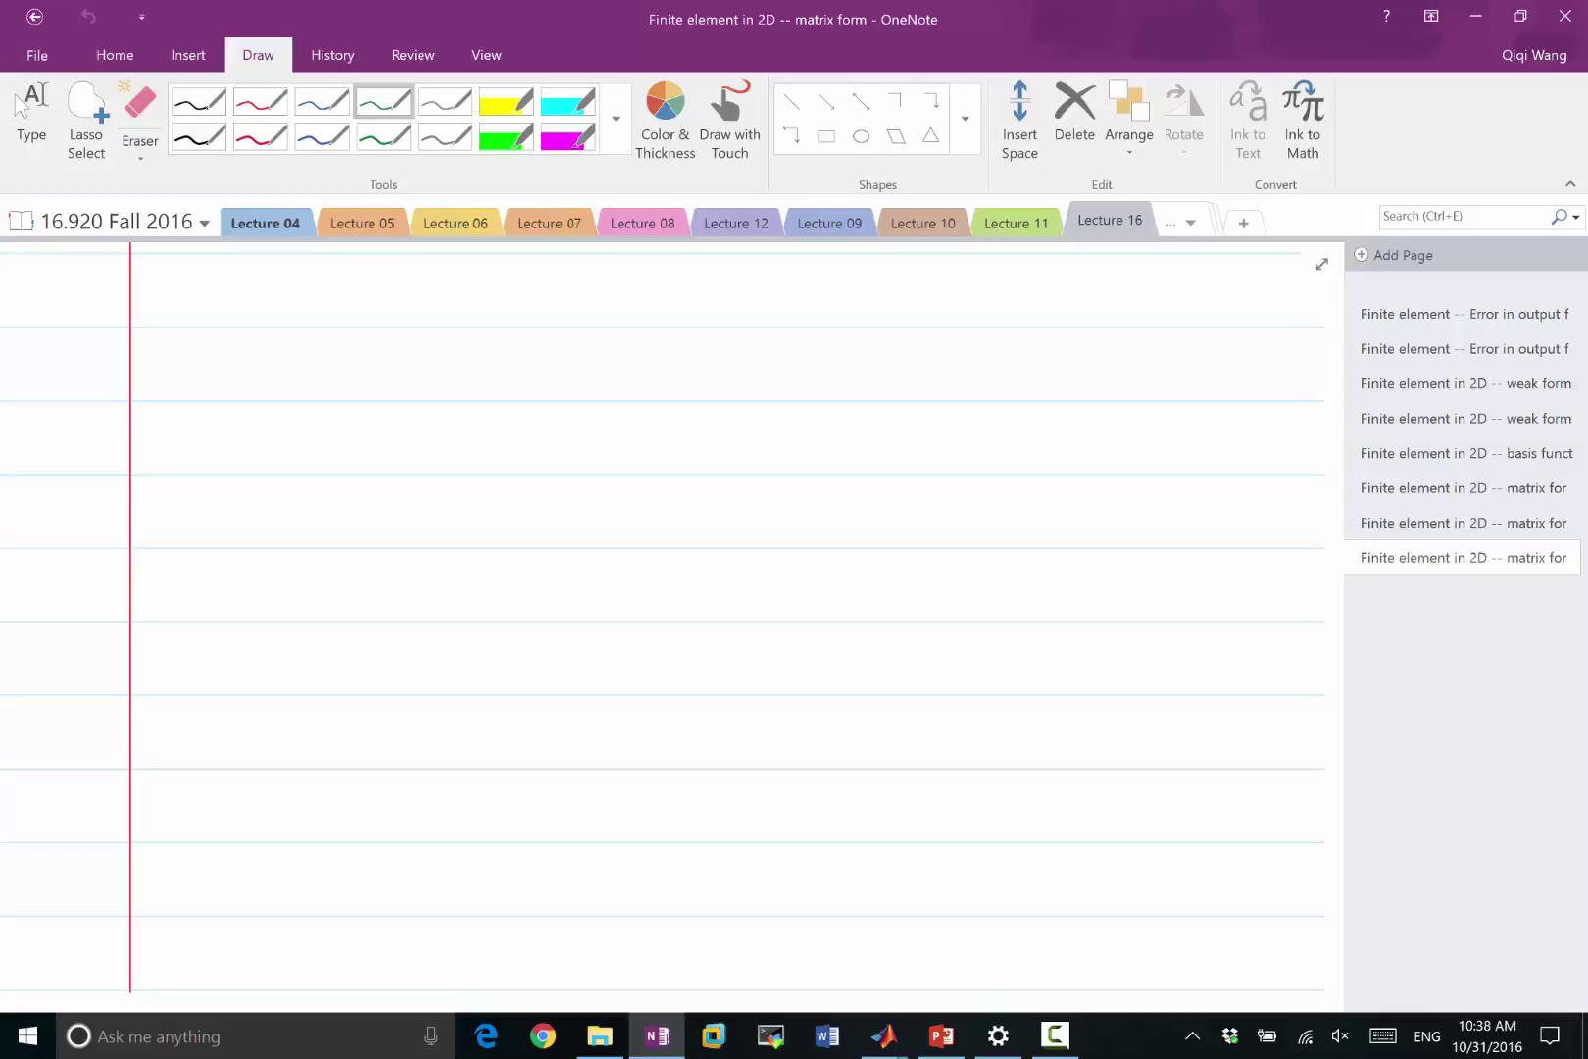
Step: With the green pen, handwrite the PDE ∇·∇u + f = 0
left_click(21, 108)
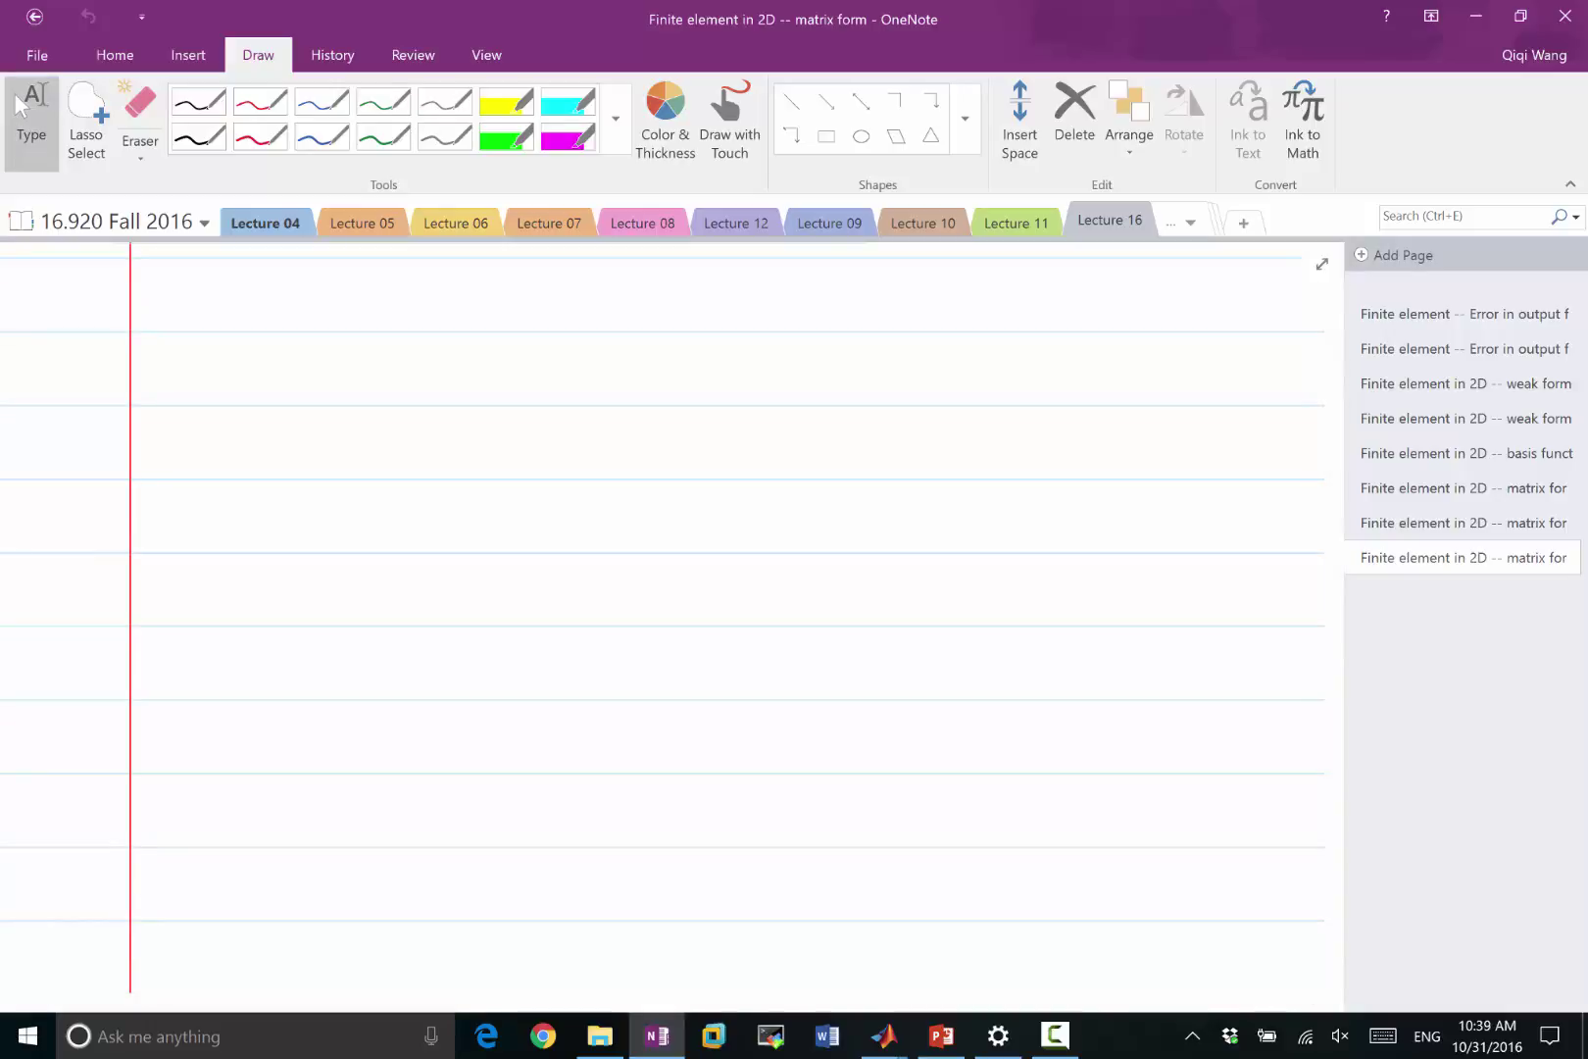
left_click(384, 101)
mouse_move(263, 299)
left_mouse_down()
mouse_move(301, 333)
mouse_move(263, 300)
mouse_move(322, 317)
left_mouse_up()
mouse_move(349, 300)
left_mouse_down()
mouse_move(379, 329)
mouse_move(351, 294)
mouse_move(406, 298)
mouse_move(429, 322)
mouse_move(470, 316)
left_mouse_up()
mouse_move(462, 301)
left_mouse_down()
mouse_move(462, 334)
mouse_move(494, 347)
left_mouse_up()
mouse_move(485, 309)
left_mouse_down()
mouse_move(497, 345)
mouse_move(564, 307)
left_mouse_up()
left_click_drag(546, 321, 600, 304)
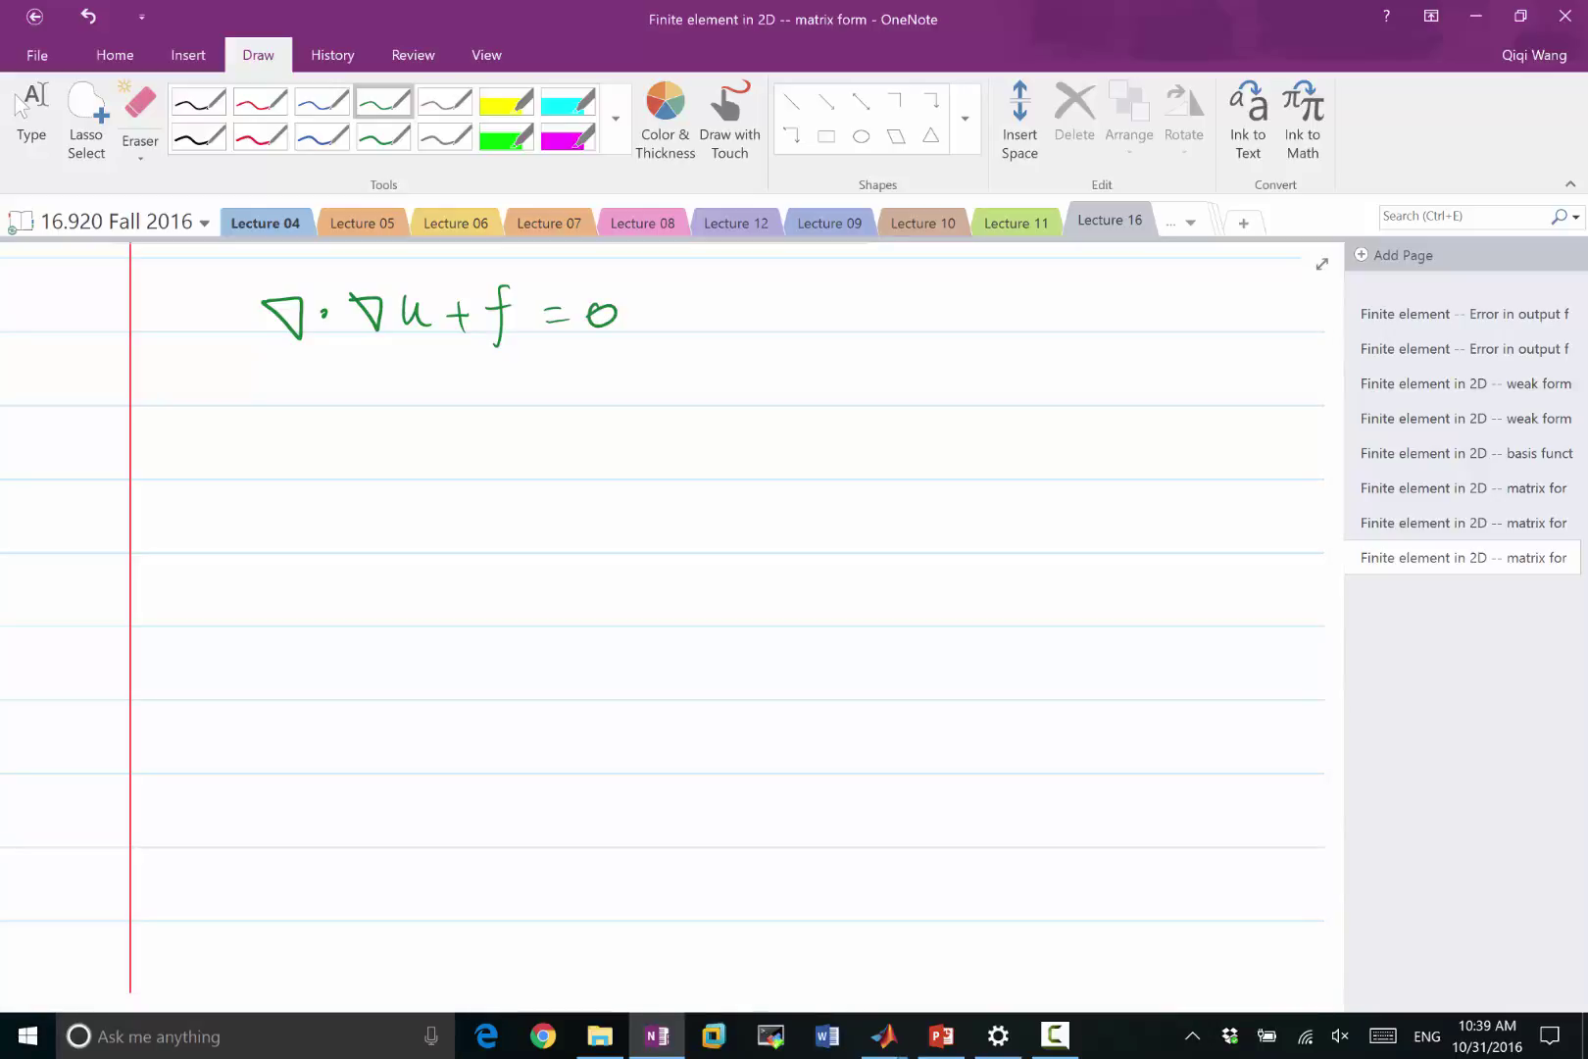
Step: Sketch the domain loop labelled Ω, with boundary parts ∂Ω₁ and ∂Ω₂
mouse_move(751, 345)
left_mouse_down()
mouse_move(812, 286)
mouse_move(927, 551)
mouse_move(750, 364)
mouse_move(763, 333)
left_mouse_up()
left_click_drag(827, 412, 878, 410)
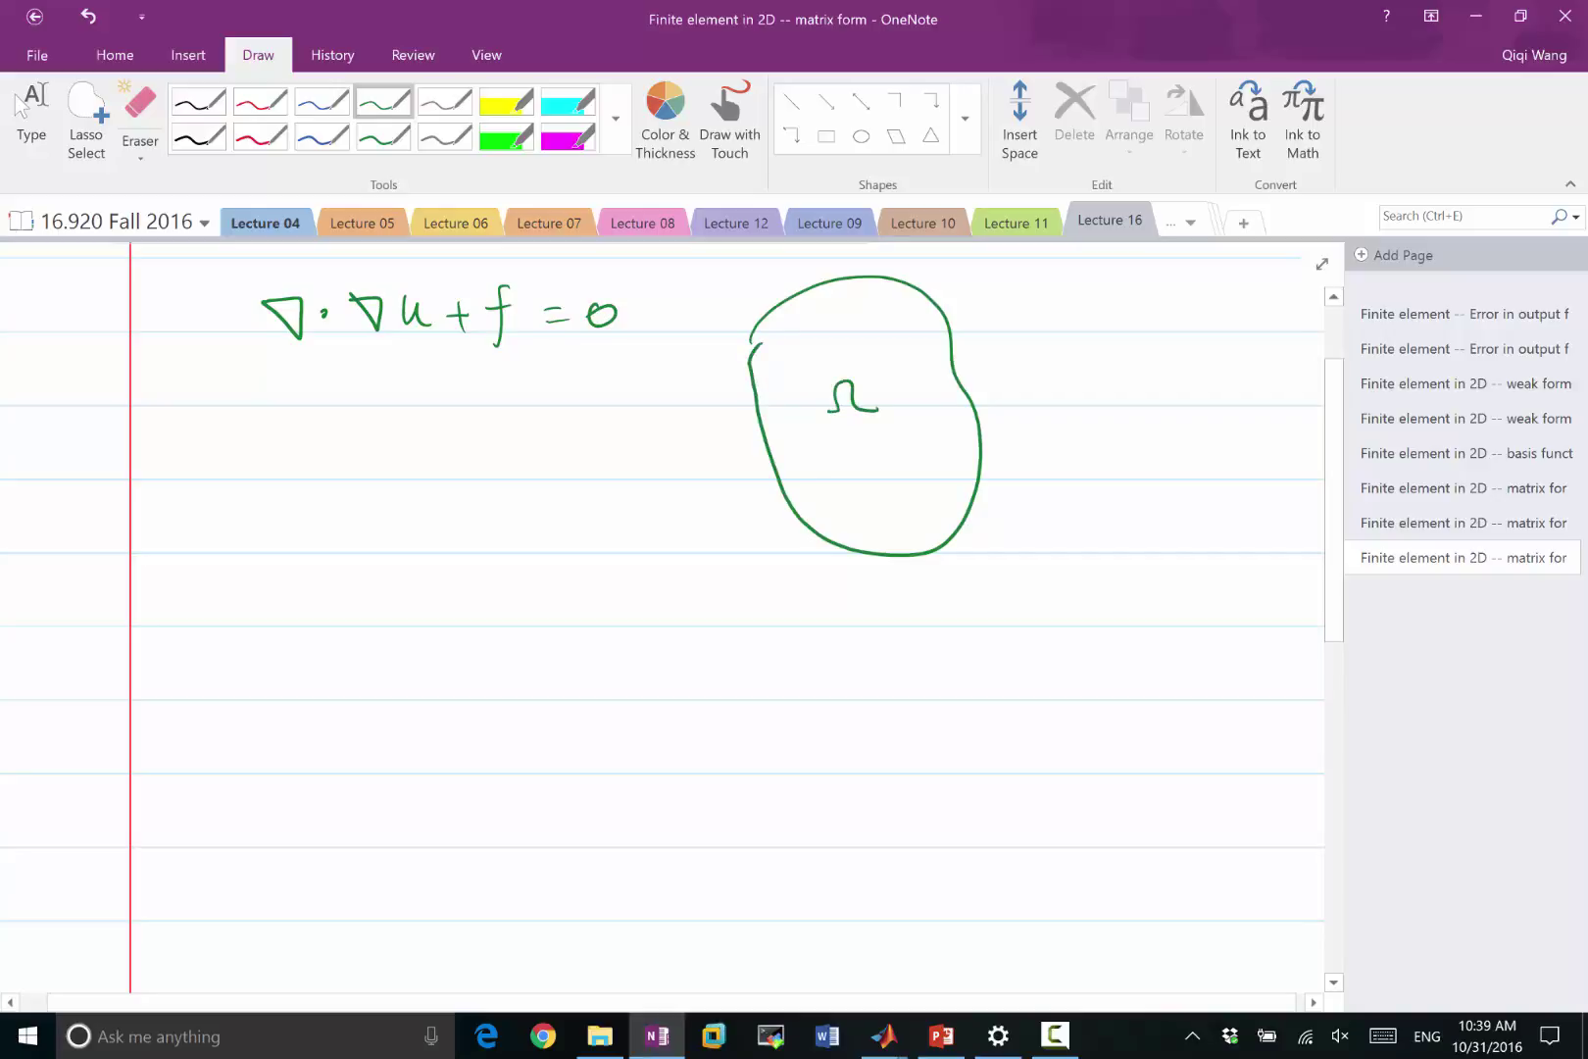
left_click_drag(741, 342, 781, 340)
left_click_drag(967, 398, 979, 410)
mouse_move(965, 306)
left_mouse_down()
mouse_move(970, 328)
mouse_move(1039, 319)
mouse_move(1047, 341)
left_mouse_up()
left_click_drag(998, 479, 1004, 504)
mouse_move(1027, 503)
left_mouse_down()
mouse_move(1039, 477)
mouse_move(1063, 506)
left_mouse_up()
left_click_drag(1070, 508, 1087, 524)
Step: Write u|∂Ω₁ = 0 under the equation, then start |∂Ω₂ = 0 below it
mouse_move(447, 457)
left_mouse_down()
mouse_move(467, 457)
mouse_move(478, 488)
left_mouse_up()
left_click_drag(498, 421, 499, 519)
left_click_drag(518, 498, 564, 523)
left_click_drag(577, 475, 588, 468)
left_click_drag(580, 485, 621, 461)
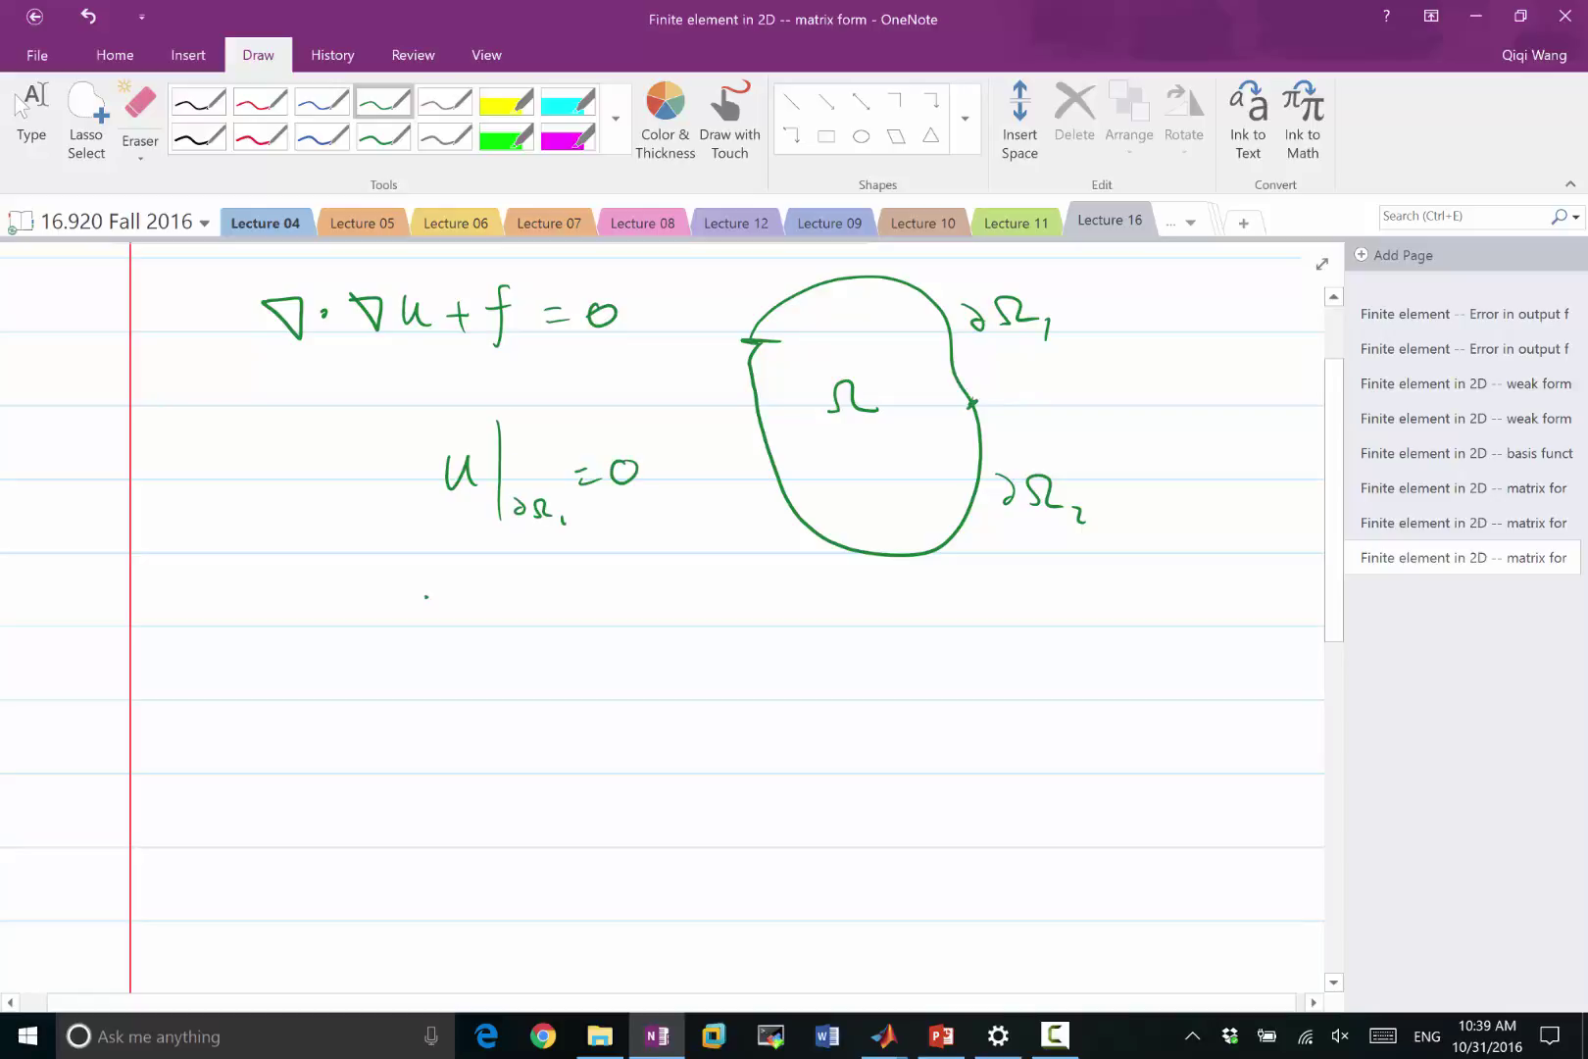
mouse_move(518, 580)
left_mouse_down()
mouse_move(522, 713)
mouse_move(605, 701)
mouse_move(625, 642)
left_mouse_up()
left_click_drag(612, 657, 660, 635)
left_click_drag(649, 645, 676, 643)
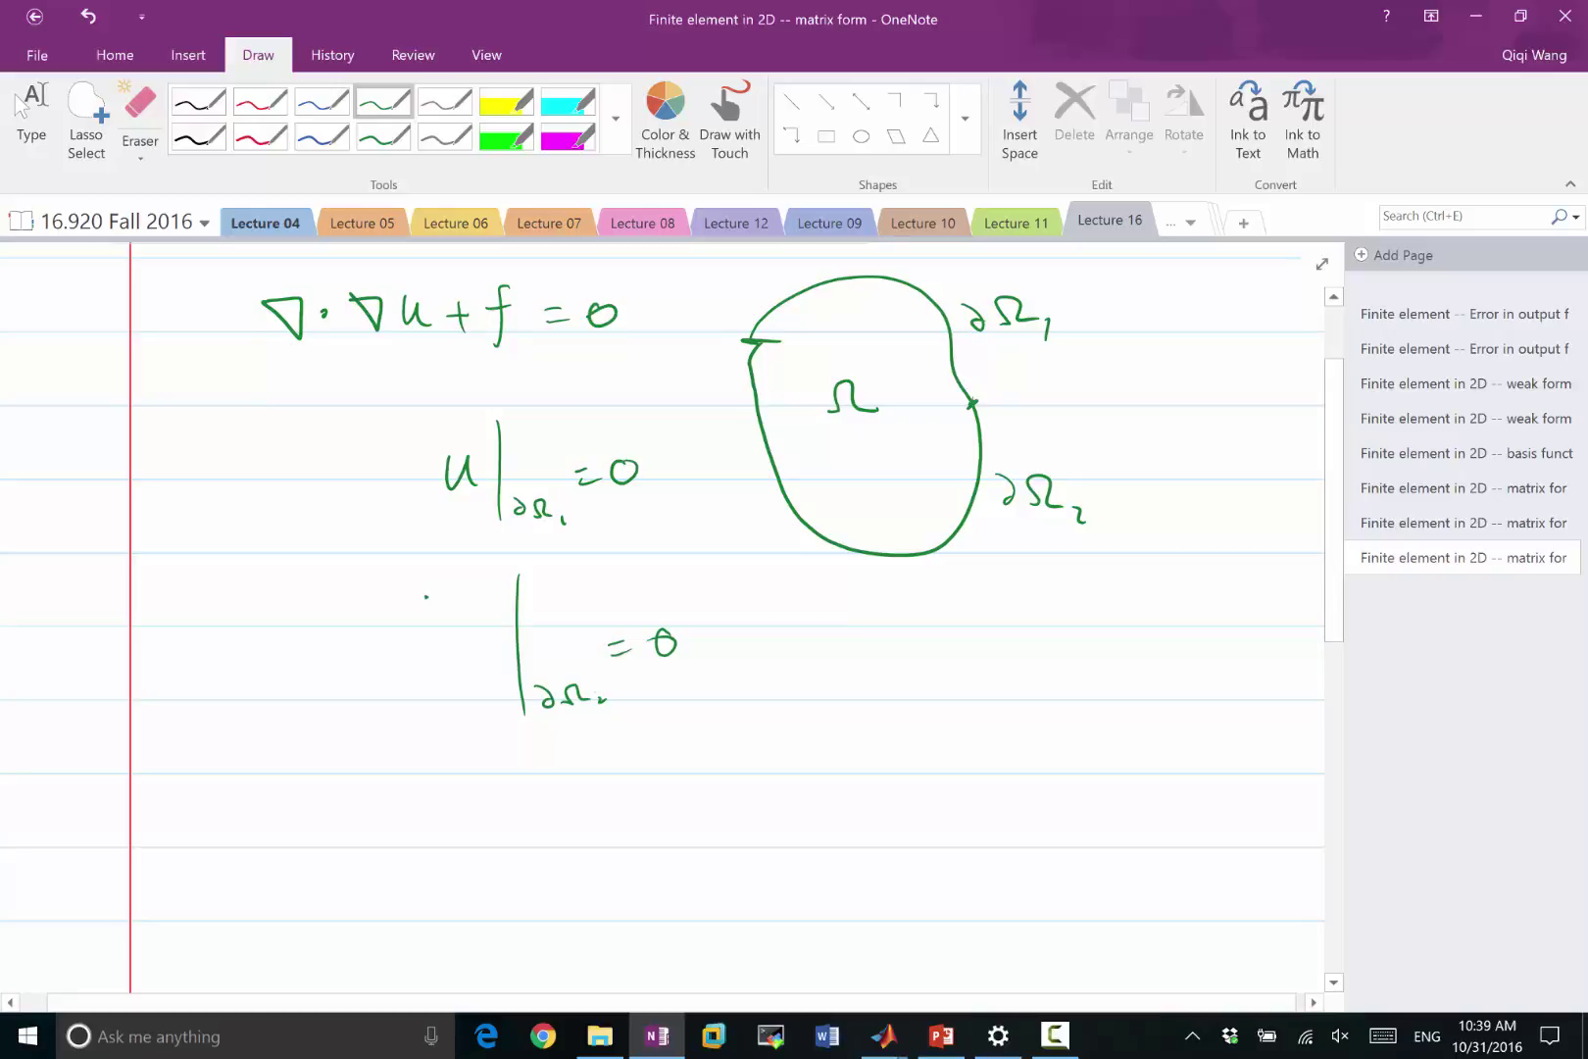
mouse_move(365, 625)
left_mouse_down()
mouse_move(371, 662)
mouse_move(399, 666)
left_mouse_up()
Step: Ink the arrowed normal n before ∇u so the condition reads n·∇u|∂Ω₂ = 0
mouse_move(353, 614)
left_mouse_down()
mouse_move(458, 623)
mouse_move(446, 658)
mouse_move(508, 662)
left_mouse_up()
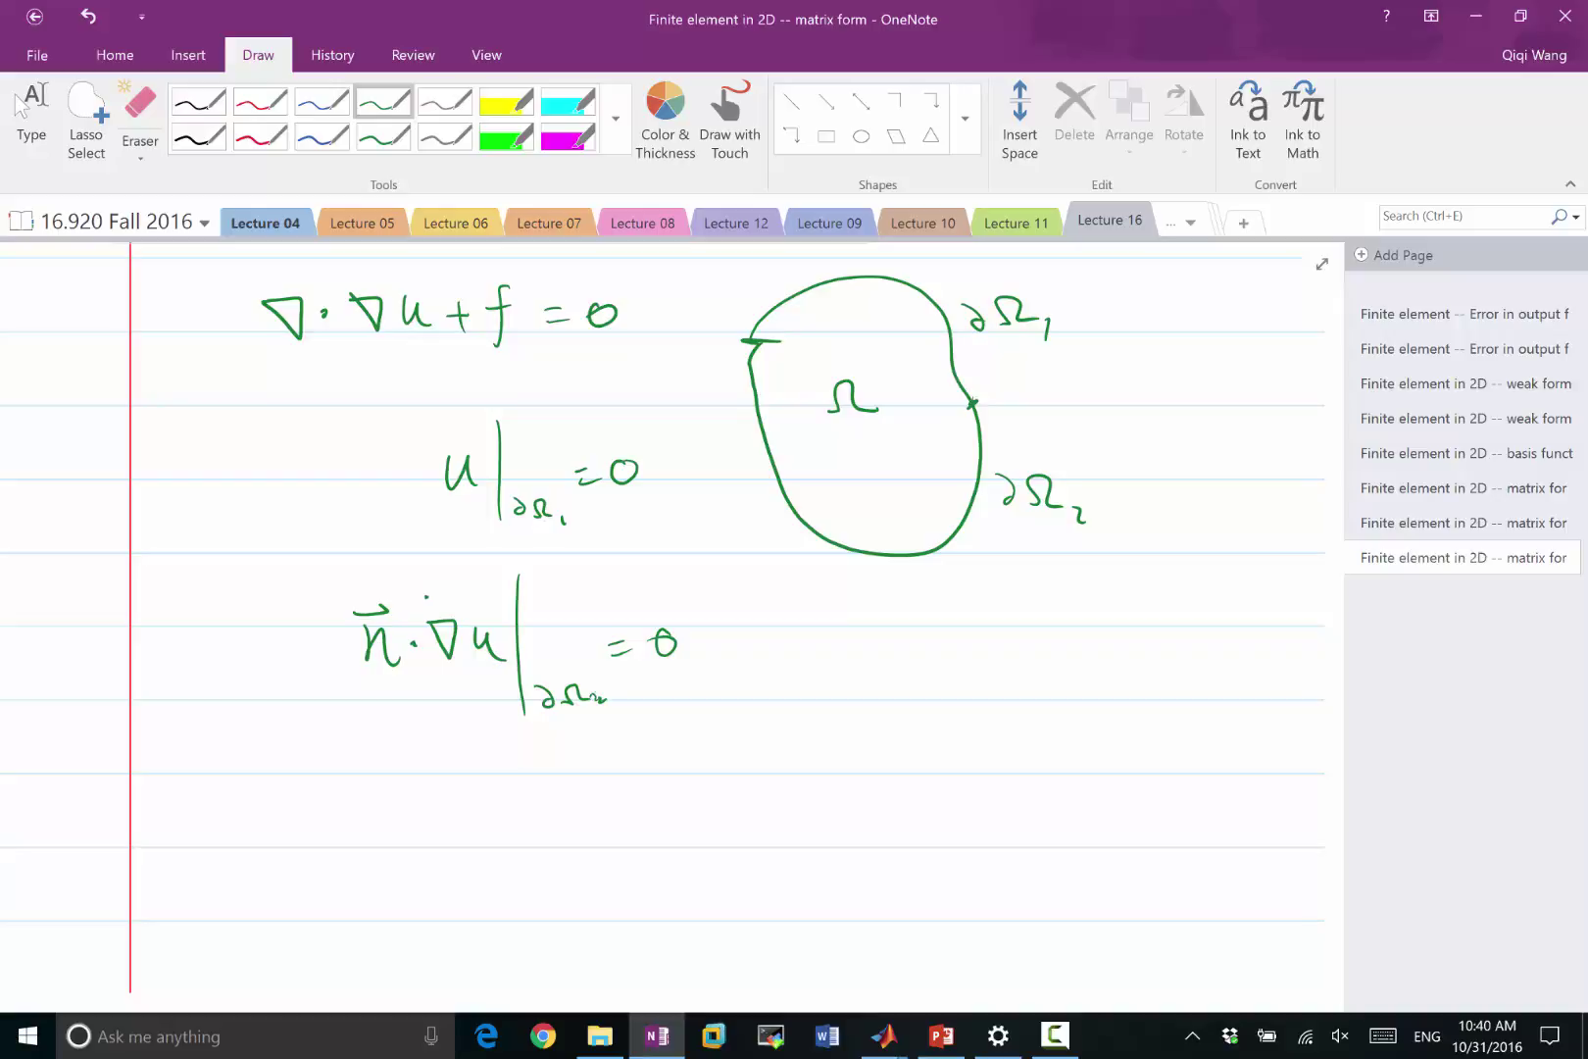
left_click(692, 450)
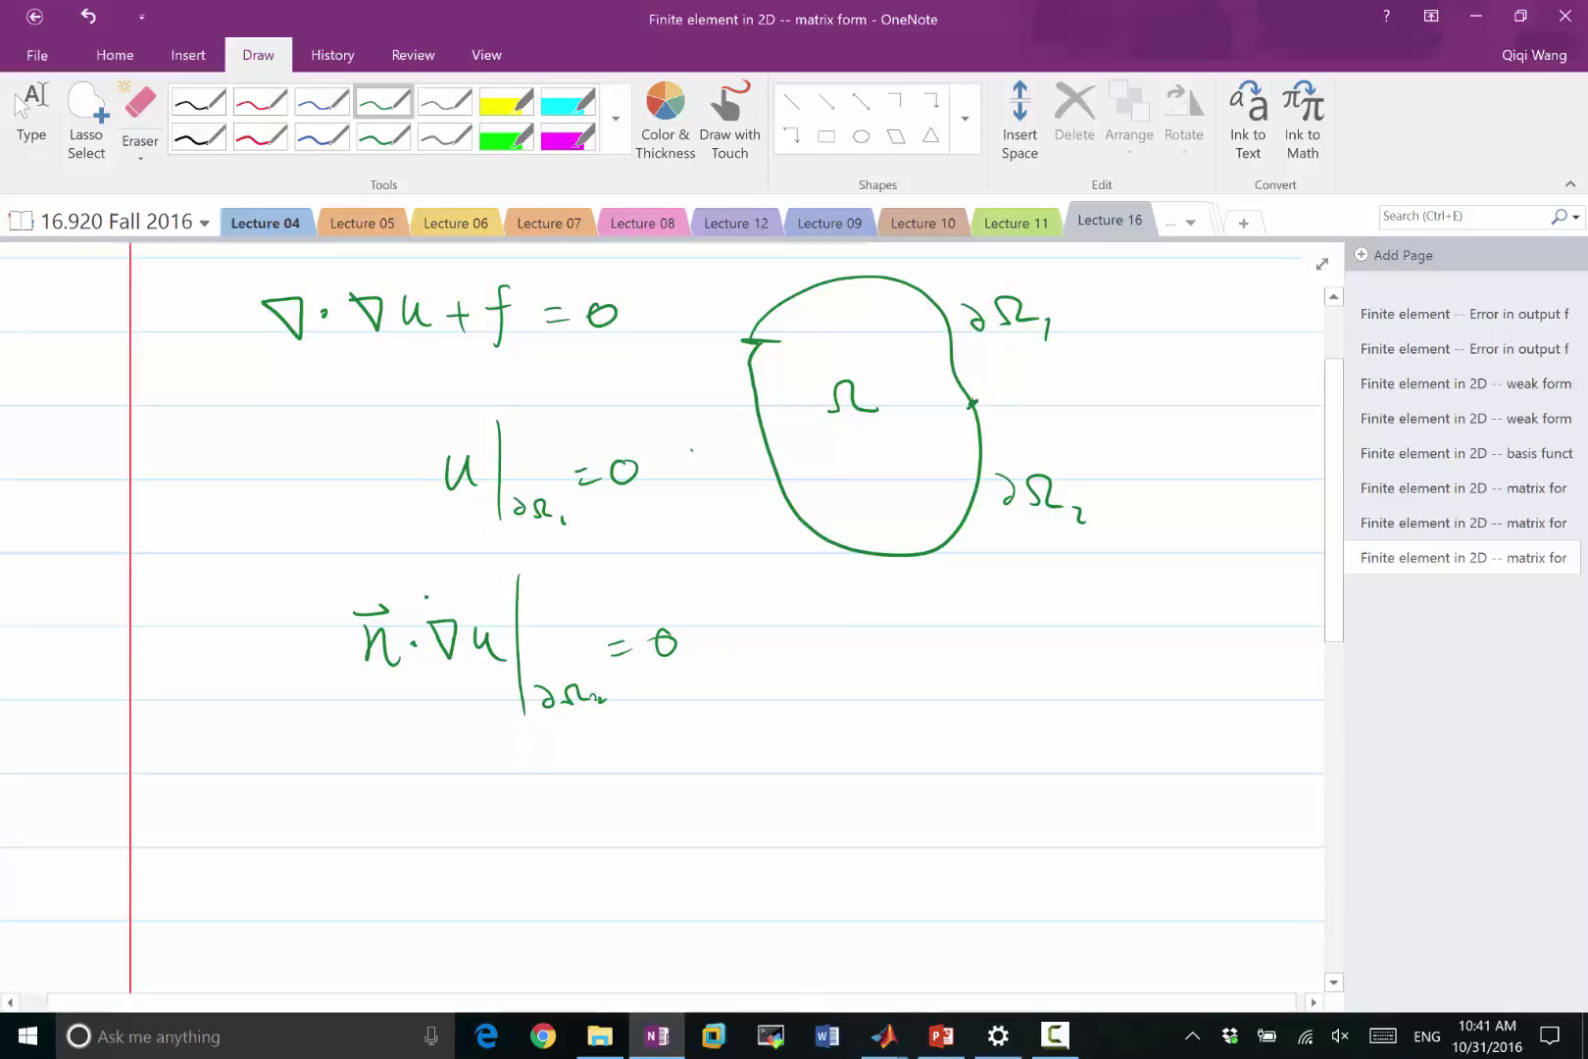
Step: Write ∫Ω v(∇·∇u + f) dx = 0 below the boundary conditions
mouse_move(262, 755)
left_mouse_down()
mouse_move(282, 752)
mouse_move(317, 809)
mouse_move(382, 761)
mouse_move(444, 750)
mouse_move(412, 751)
mouse_move(518, 766)
mouse_move(506, 777)
mouse_move(543, 792)
left_mouse_up()
mouse_move(531, 757)
left_mouse_down()
mouse_move(553, 757)
mouse_move(580, 792)
left_mouse_up()
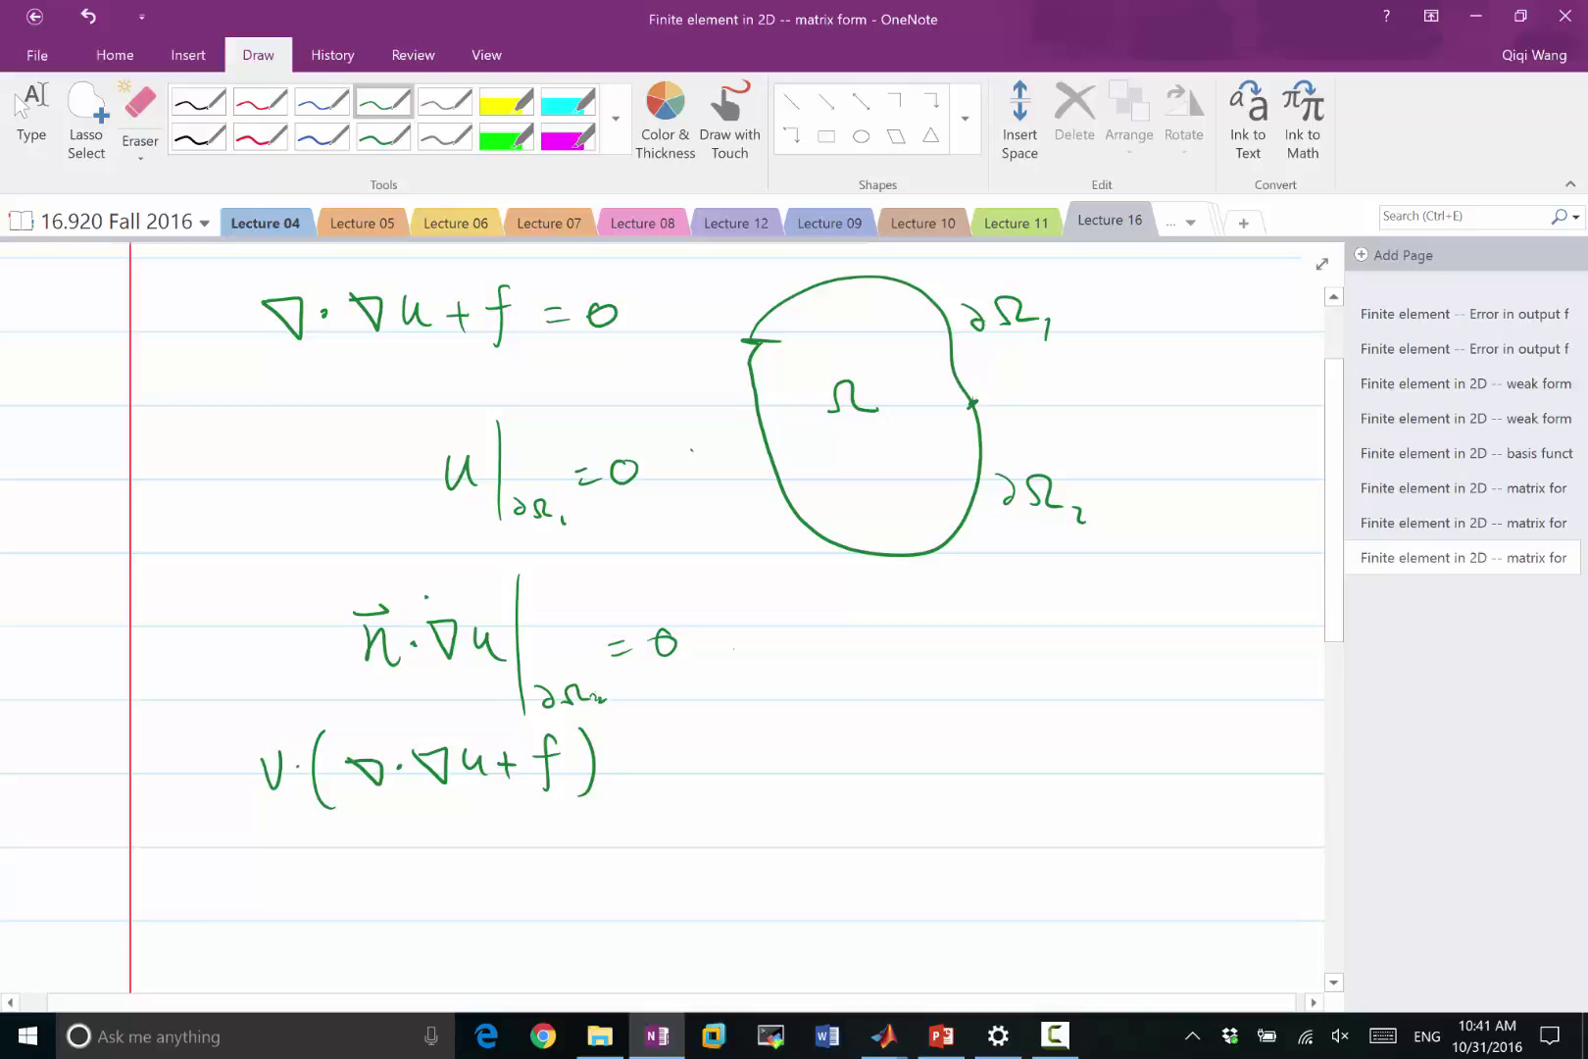
mouse_move(228, 706)
left_mouse_down()
mouse_move(231, 828)
mouse_move(284, 856)
left_mouse_up()
mouse_move(632, 773)
left_mouse_down()
mouse_move(649, 740)
mouse_move(670, 770)
left_mouse_up()
left_click_drag(671, 740, 657, 770)
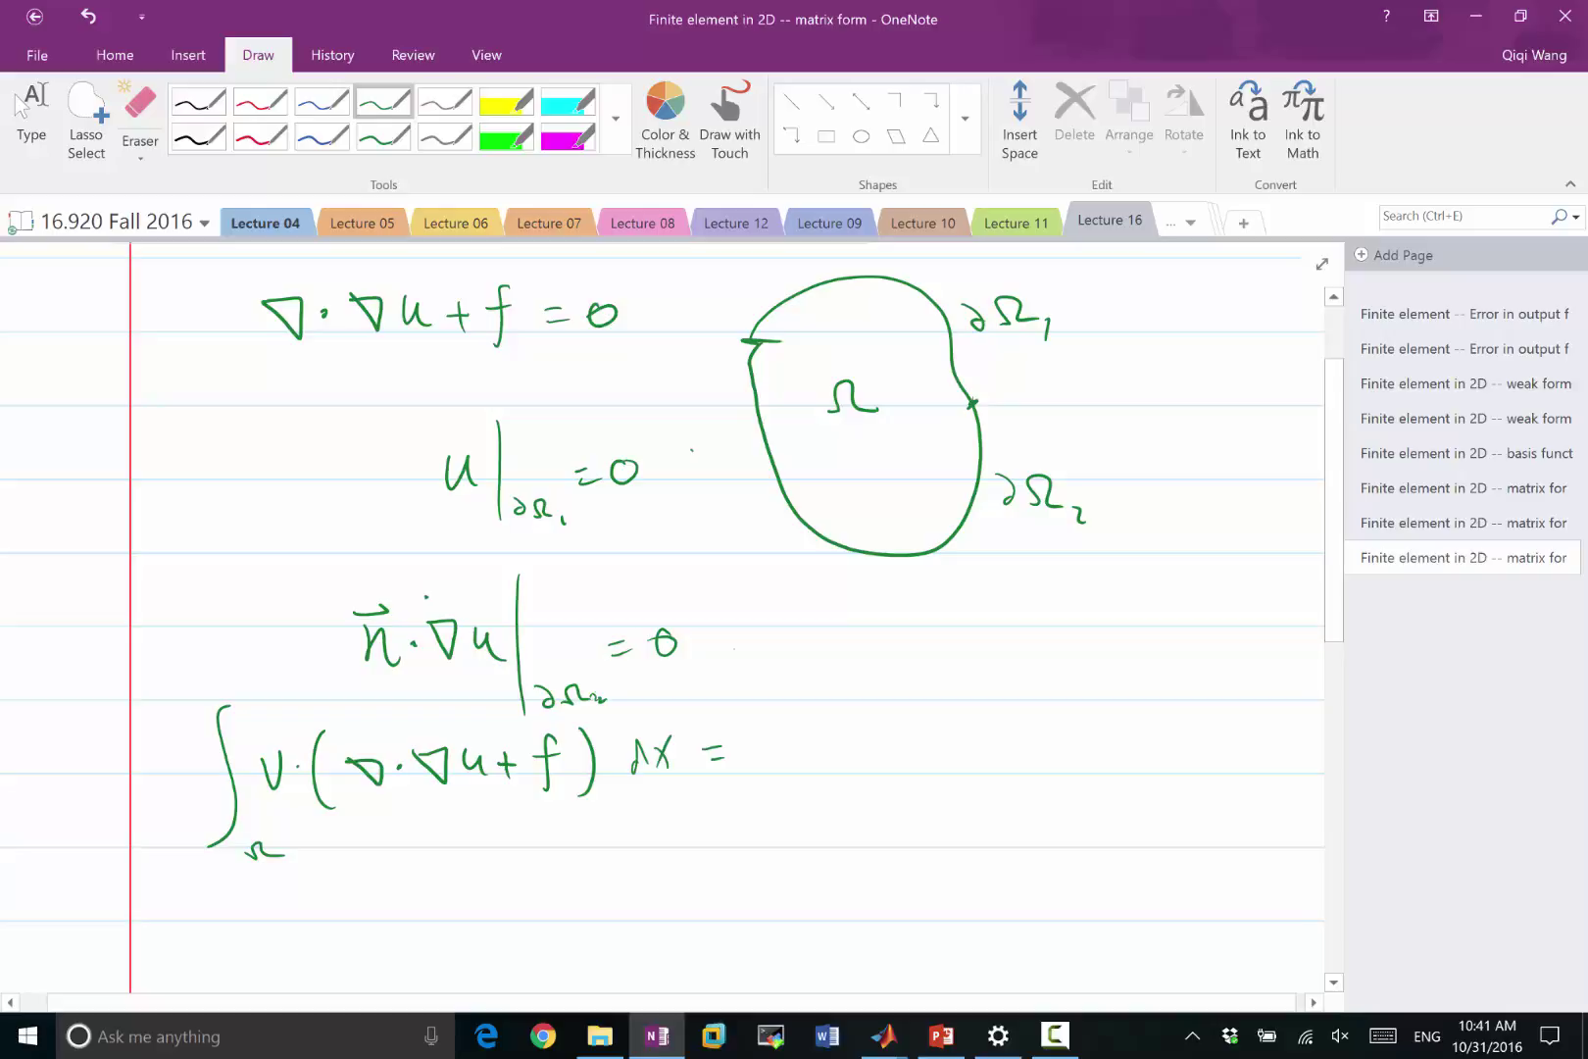
left_click_drag(765, 743, 767, 745)
scroll(726, 549, "down", 3)
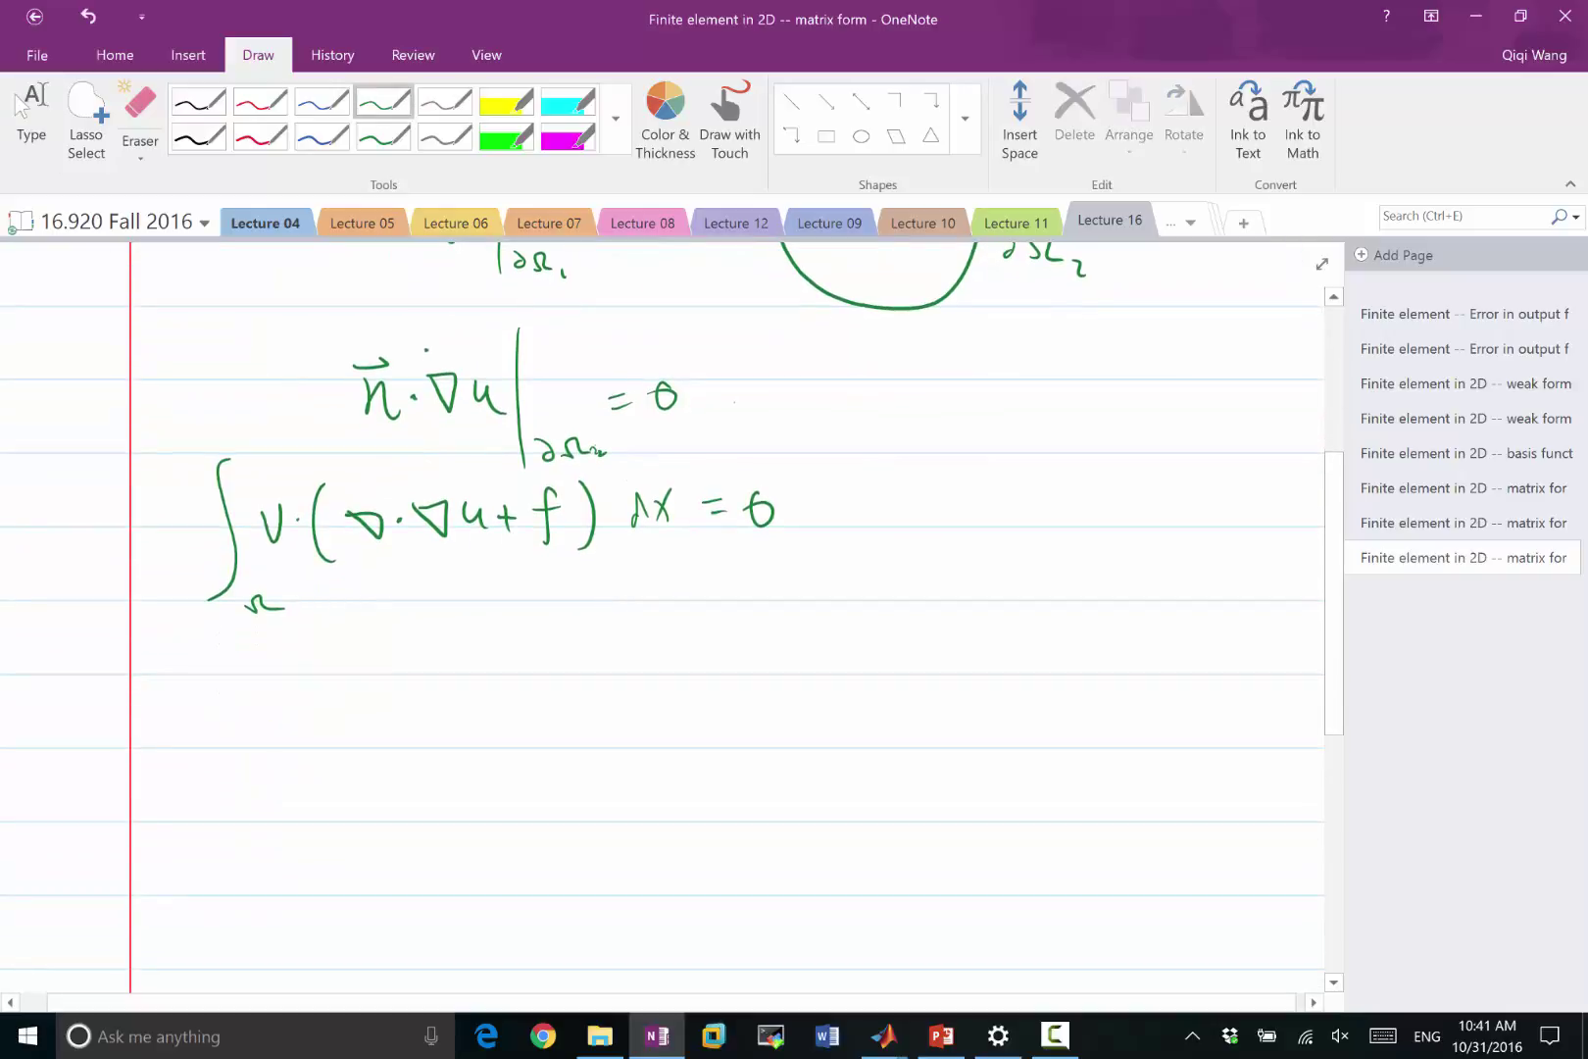
Step: On the next line write = v n·∇u|∂Ω − ∫Ω ∇v·∇u dx
mouse_move(141, 717)
left_mouse_down()
mouse_move(227, 740)
mouse_move(235, 697)
mouse_move(305, 730)
mouse_move(293, 703)
mouse_move(315, 726)
mouse_move(343, 682)
mouse_move(370, 727)
mouse_move(339, 698)
mouse_move(416, 711)
mouse_move(428, 783)
mouse_move(493, 776)
left_mouse_up()
left_click_drag(513, 707, 545, 707)
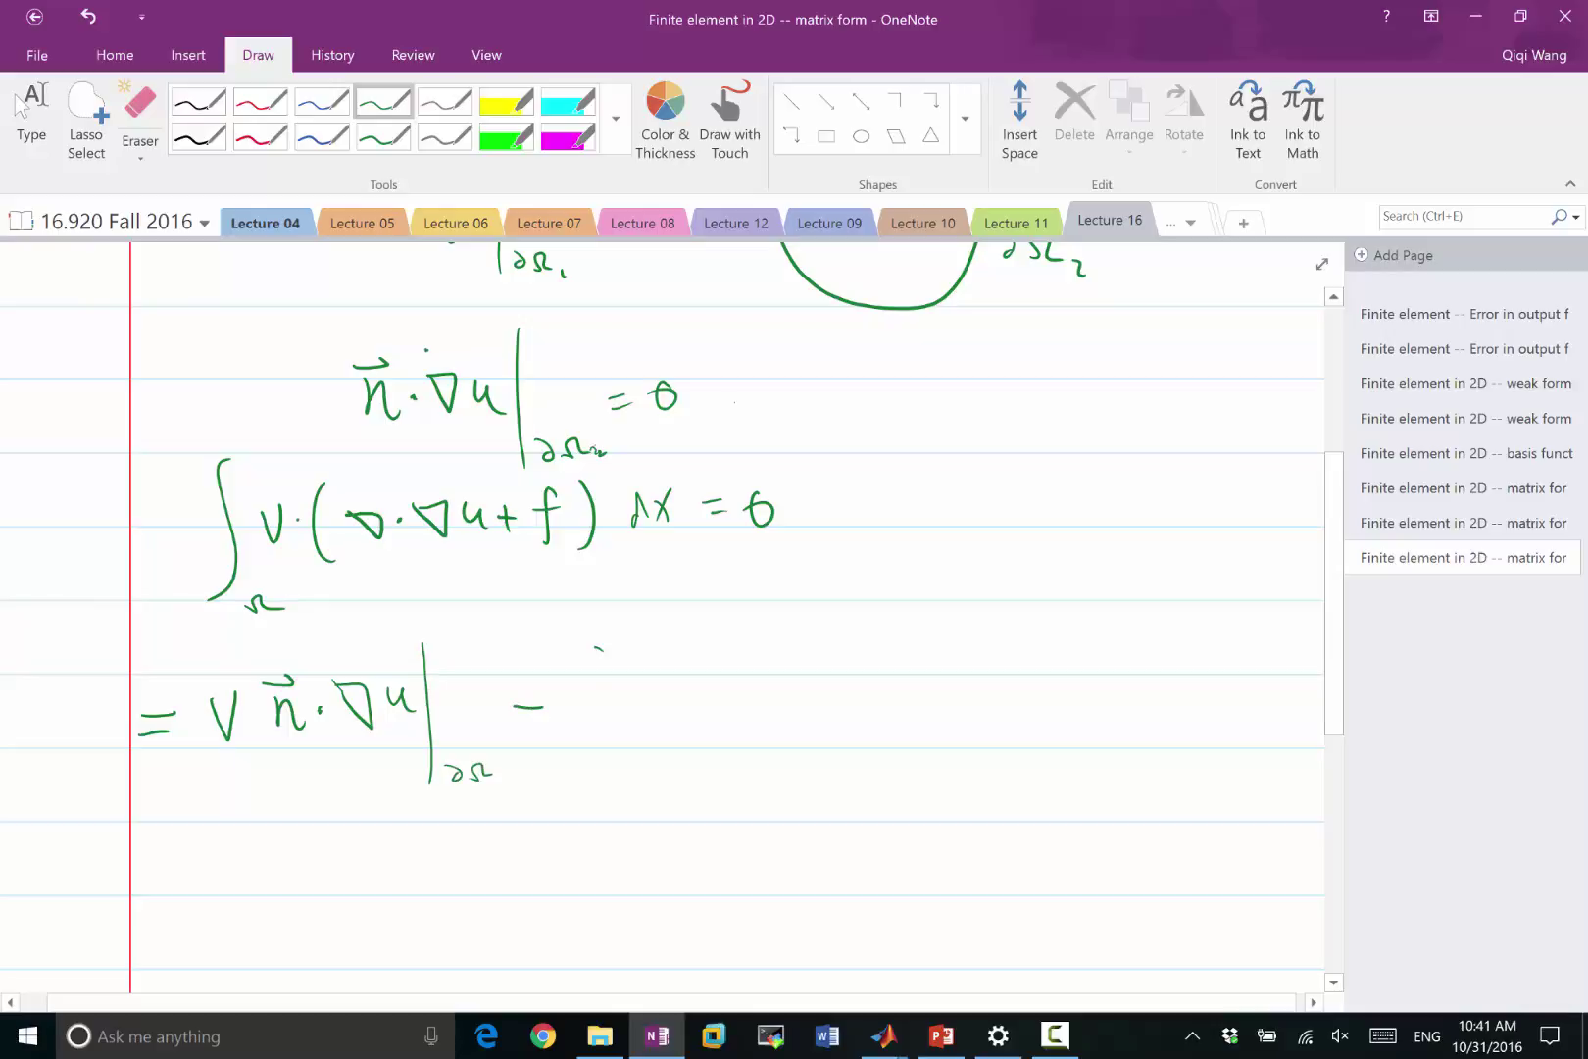
left_click_drag(607, 649, 589, 763)
left_click_drag(615, 765, 648, 758)
mouse_move(631, 670)
left_mouse_down()
mouse_move(769, 669)
mouse_move(795, 692)
mouse_move(843, 664)
mouse_move(869, 695)
left_mouse_up()
left_click_drag(869, 674, 851, 697)
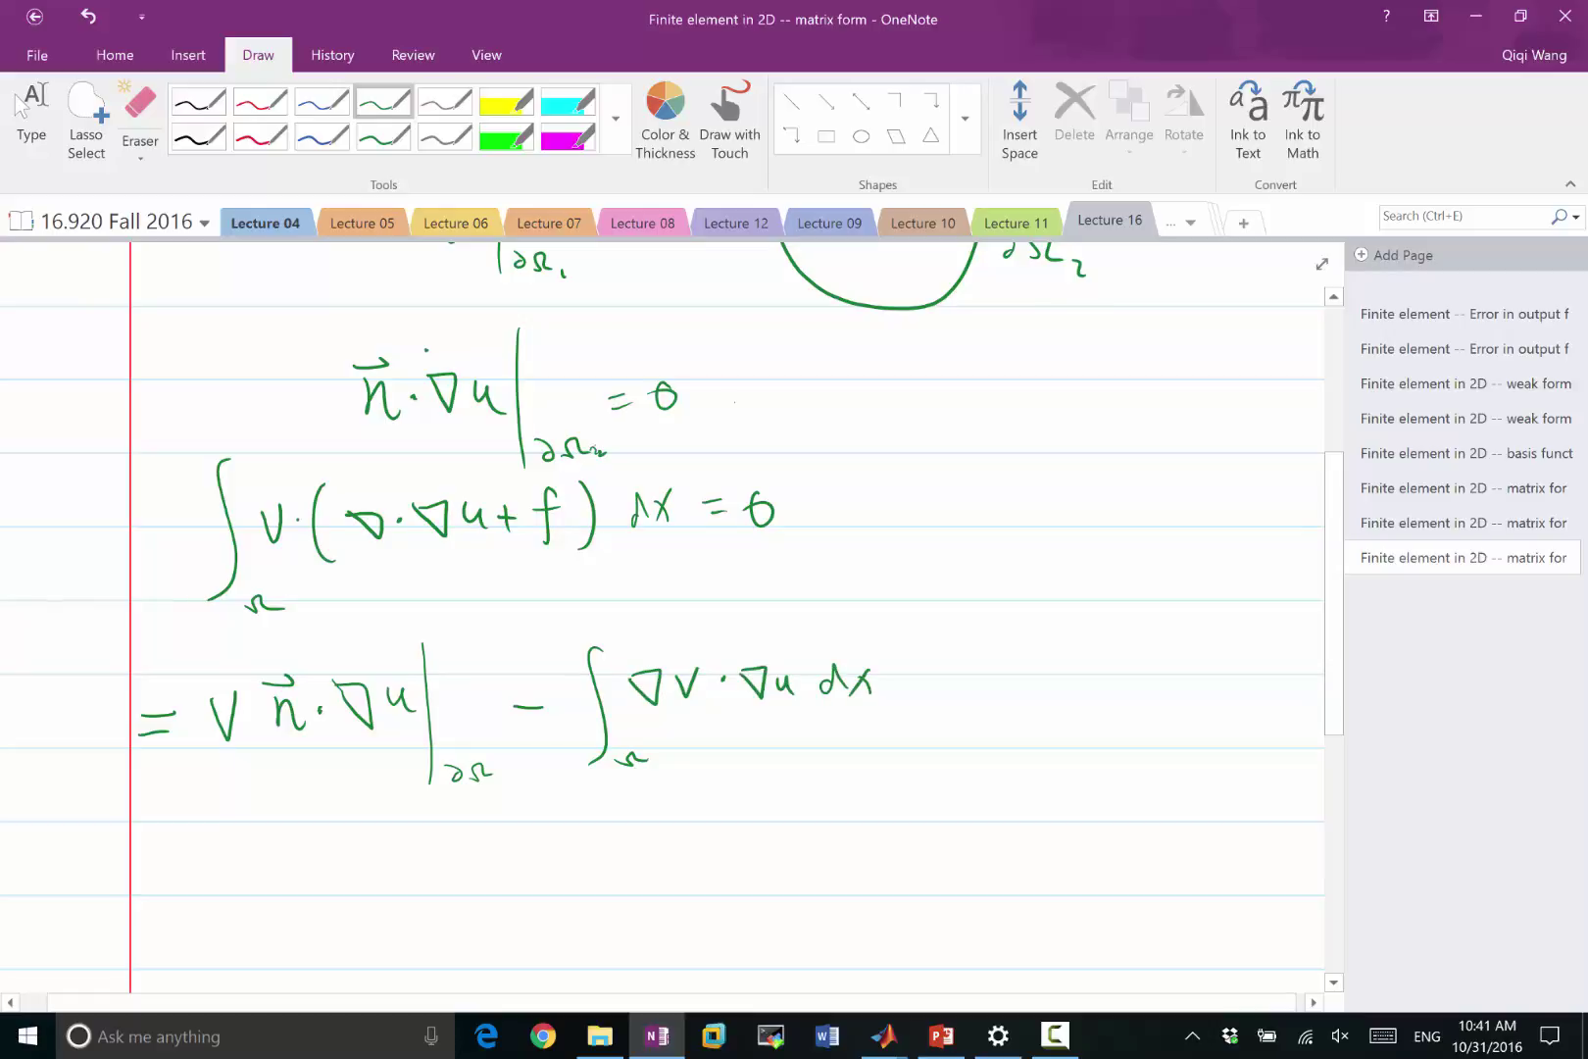
Step: Append + ∫ v f dx and underline the boundary term v n·∇u
left_click_drag(925, 661, 923, 685)
left_click_drag(988, 627, 963, 727)
mouse_move(1002, 672)
left_mouse_down()
mouse_move(1010, 691)
mouse_move(1023, 669)
left_mouse_up()
mouse_move(1057, 657)
left_mouse_down()
mouse_move(1042, 697)
mouse_move(1052, 674)
mouse_move(1090, 688)
left_mouse_up()
mouse_move(1100, 655)
left_mouse_down()
mouse_move(1096, 689)
mouse_move(1125, 688)
left_mouse_up()
left_click_drag(1125, 665, 1110, 691)
scroll(725, 509, "down", 2)
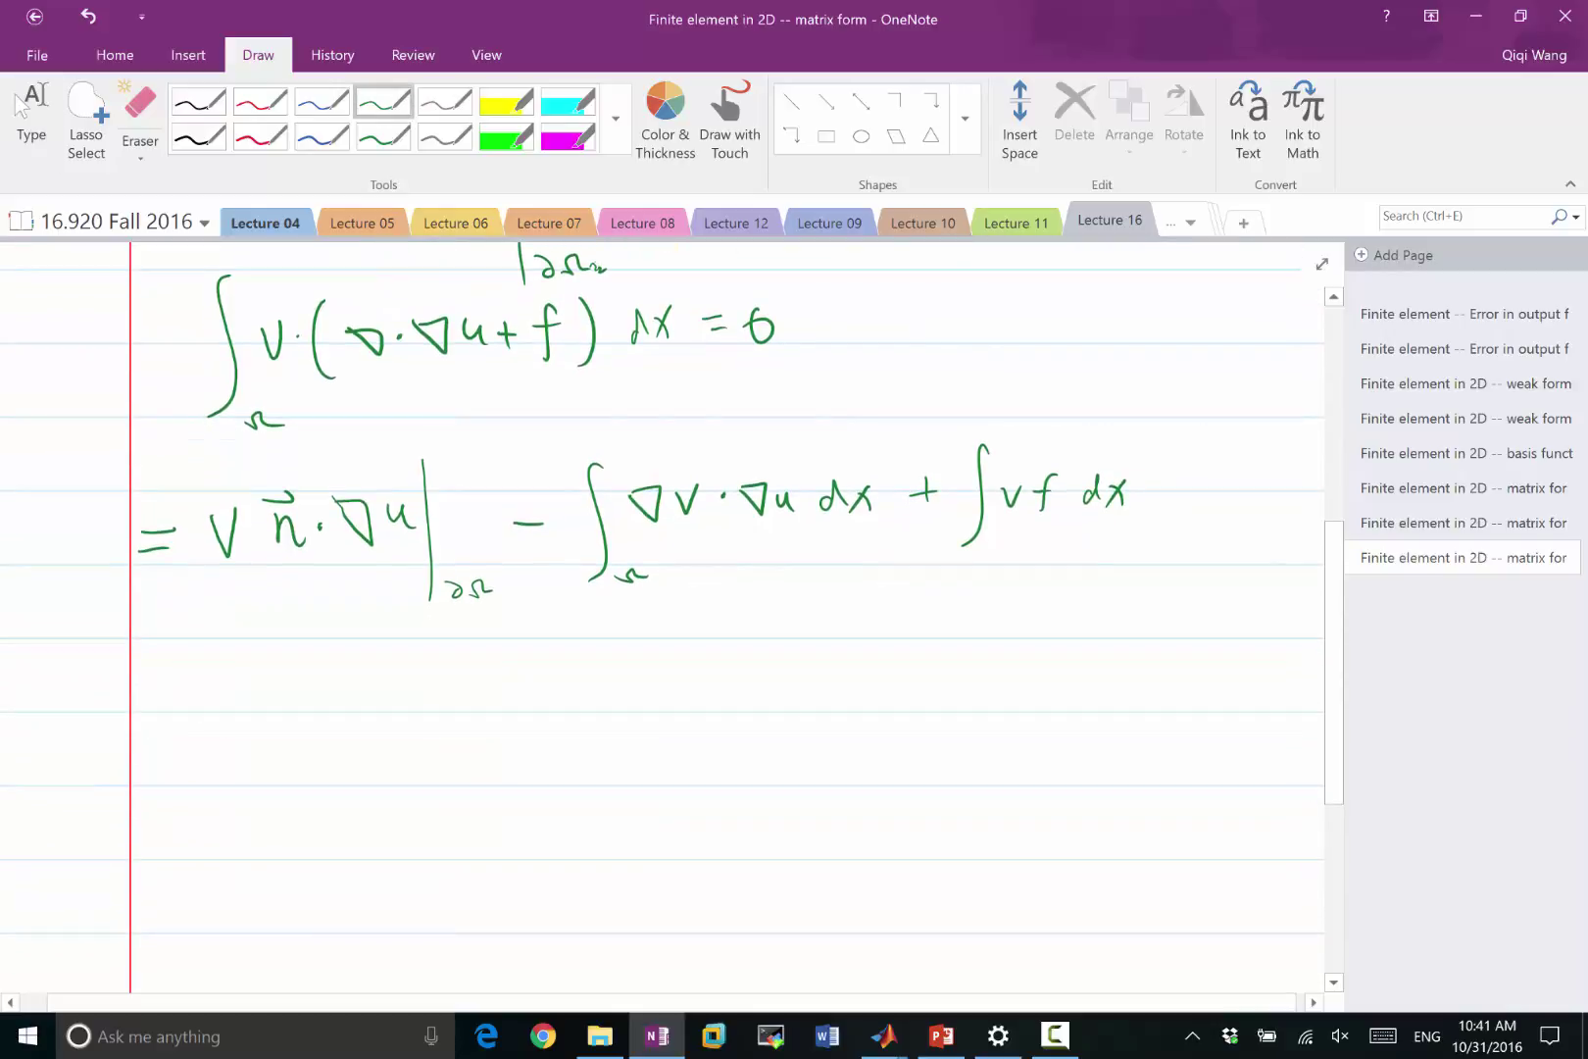
left_click_drag(208, 618, 483, 643)
Step: Link v and n·∇u to notes marking them 0 on ∂Ω₁ and 0 on ∂Ω₂
mouse_move(235, 585)
left_mouse_down()
mouse_move(239, 730)
mouse_move(256, 706)
mouse_move(287, 755)
mouse_move(349, 764)
left_mouse_up()
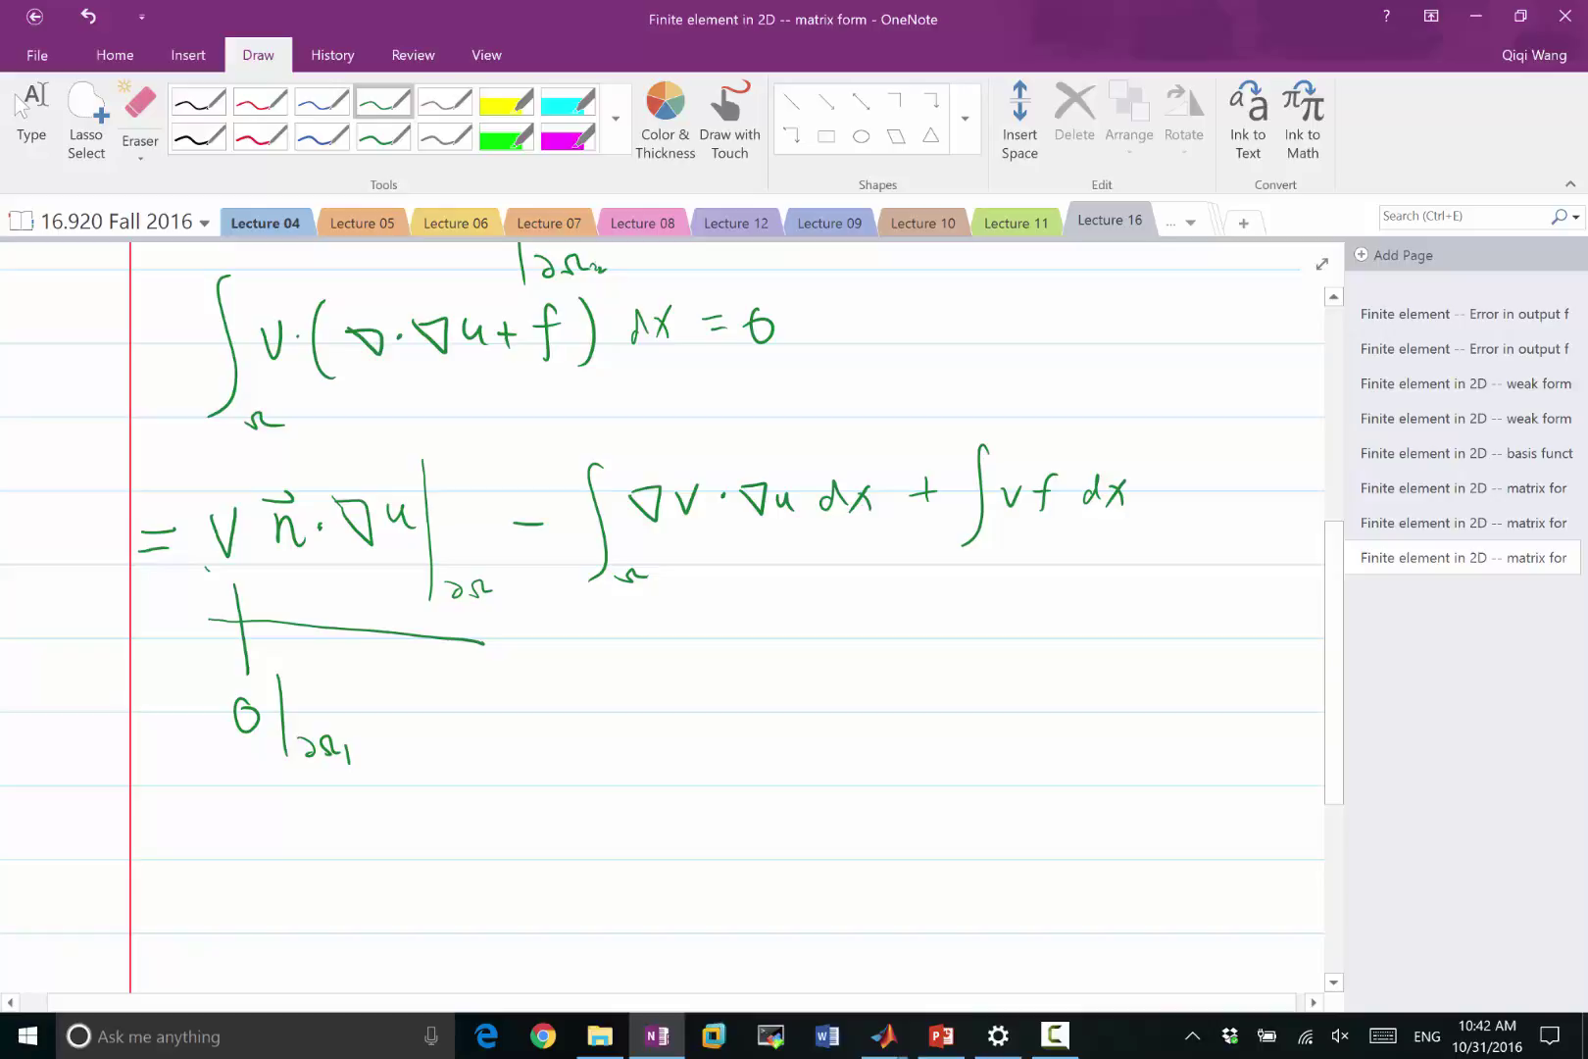
mouse_move(206, 561)
left_mouse_down()
mouse_move(257, 553)
mouse_move(312, 585)
mouse_move(422, 560)
mouse_move(458, 714)
mouse_move(497, 753)
mouse_move(495, 731)
mouse_move(526, 794)
left_mouse_up()
mouse_move(545, 776)
left_mouse_down()
mouse_move(541, 796)
mouse_move(602, 794)
left_mouse_up()
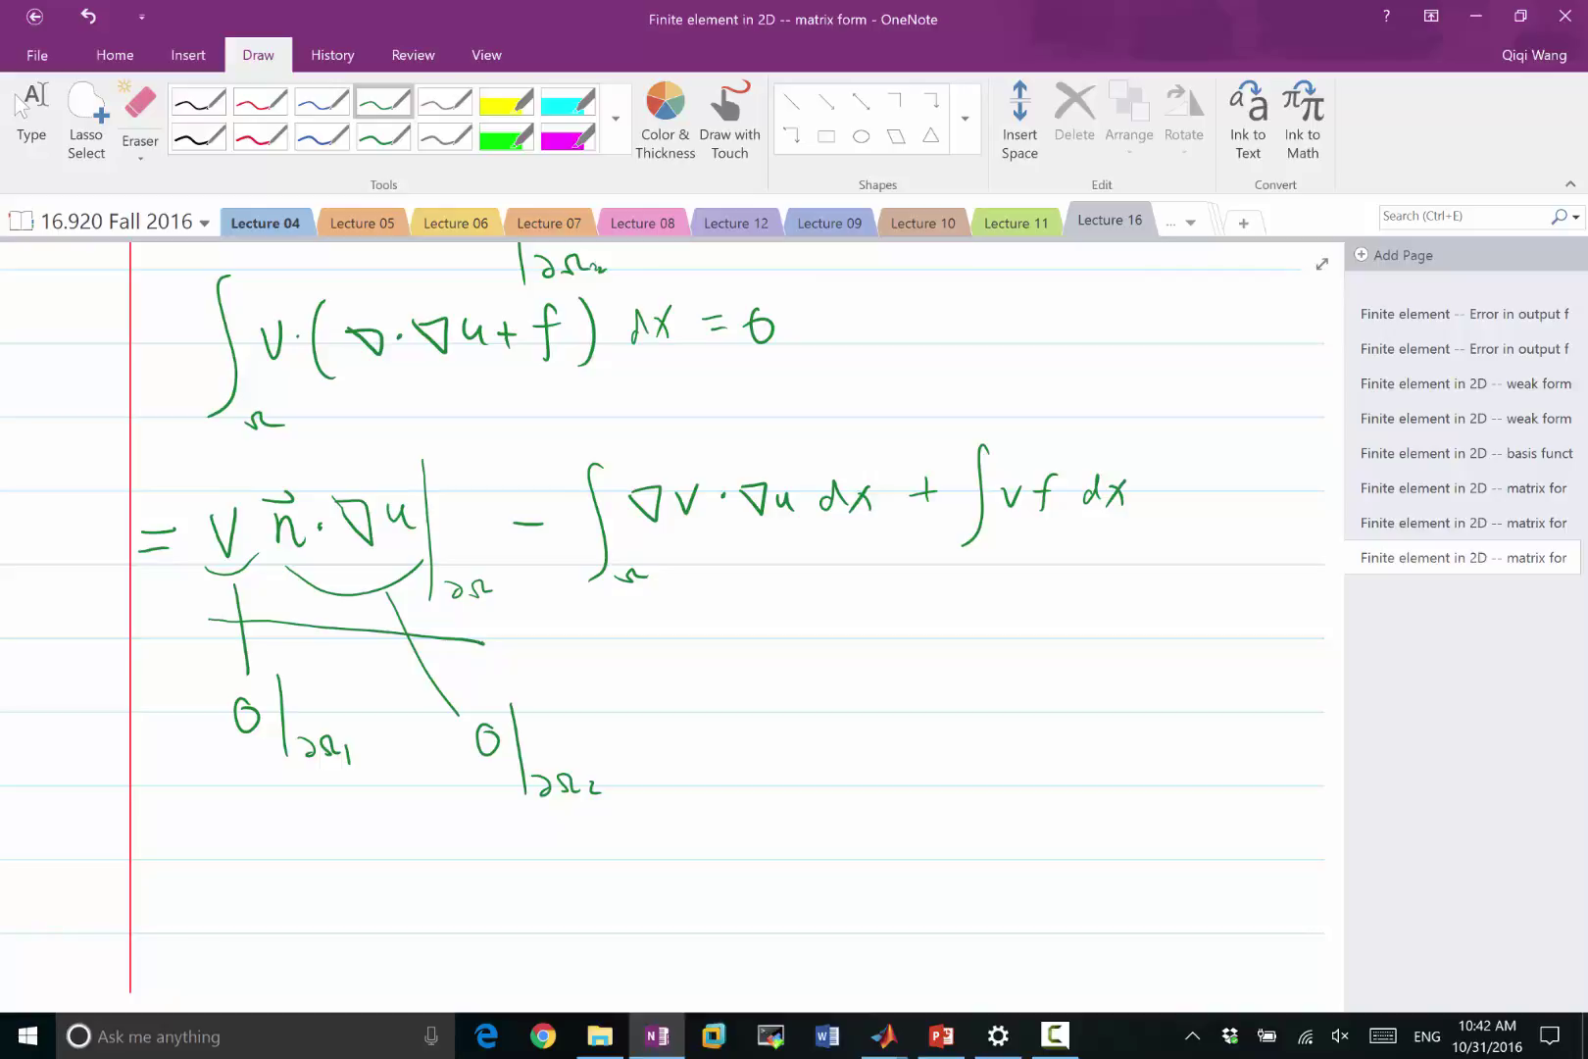
key("alt+Tab")
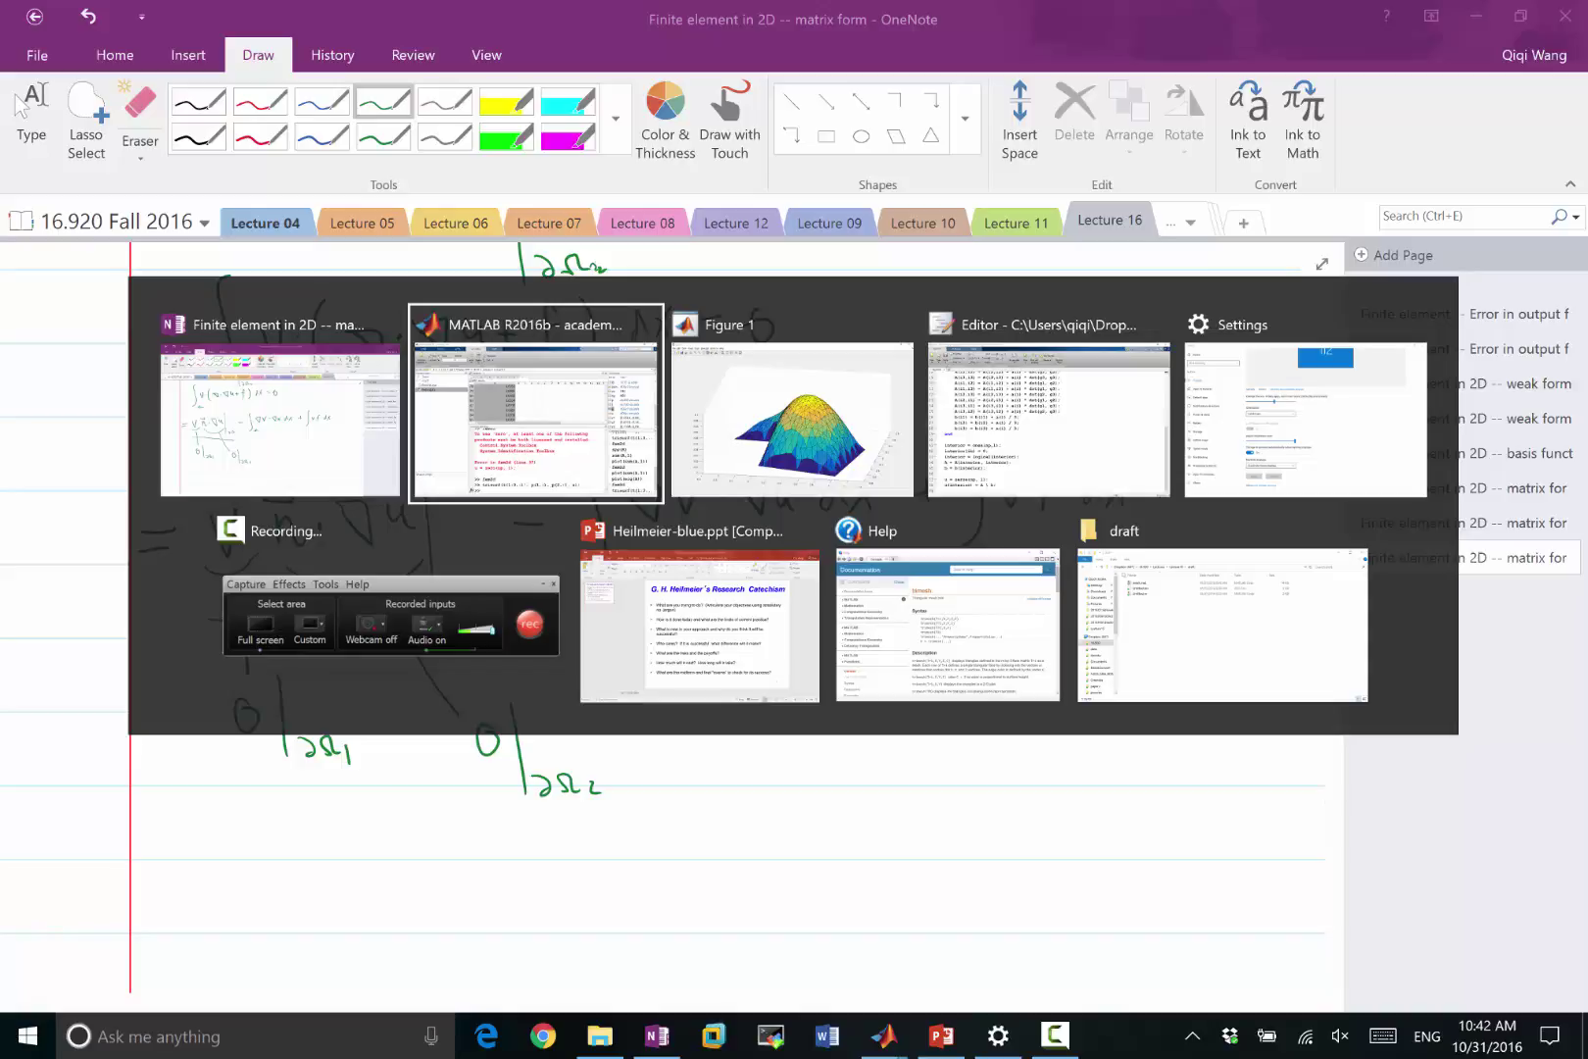
Step: Switch to the main MATLAB desktop and open the edge matrix e in the Variables editor
key("alt+Tab")
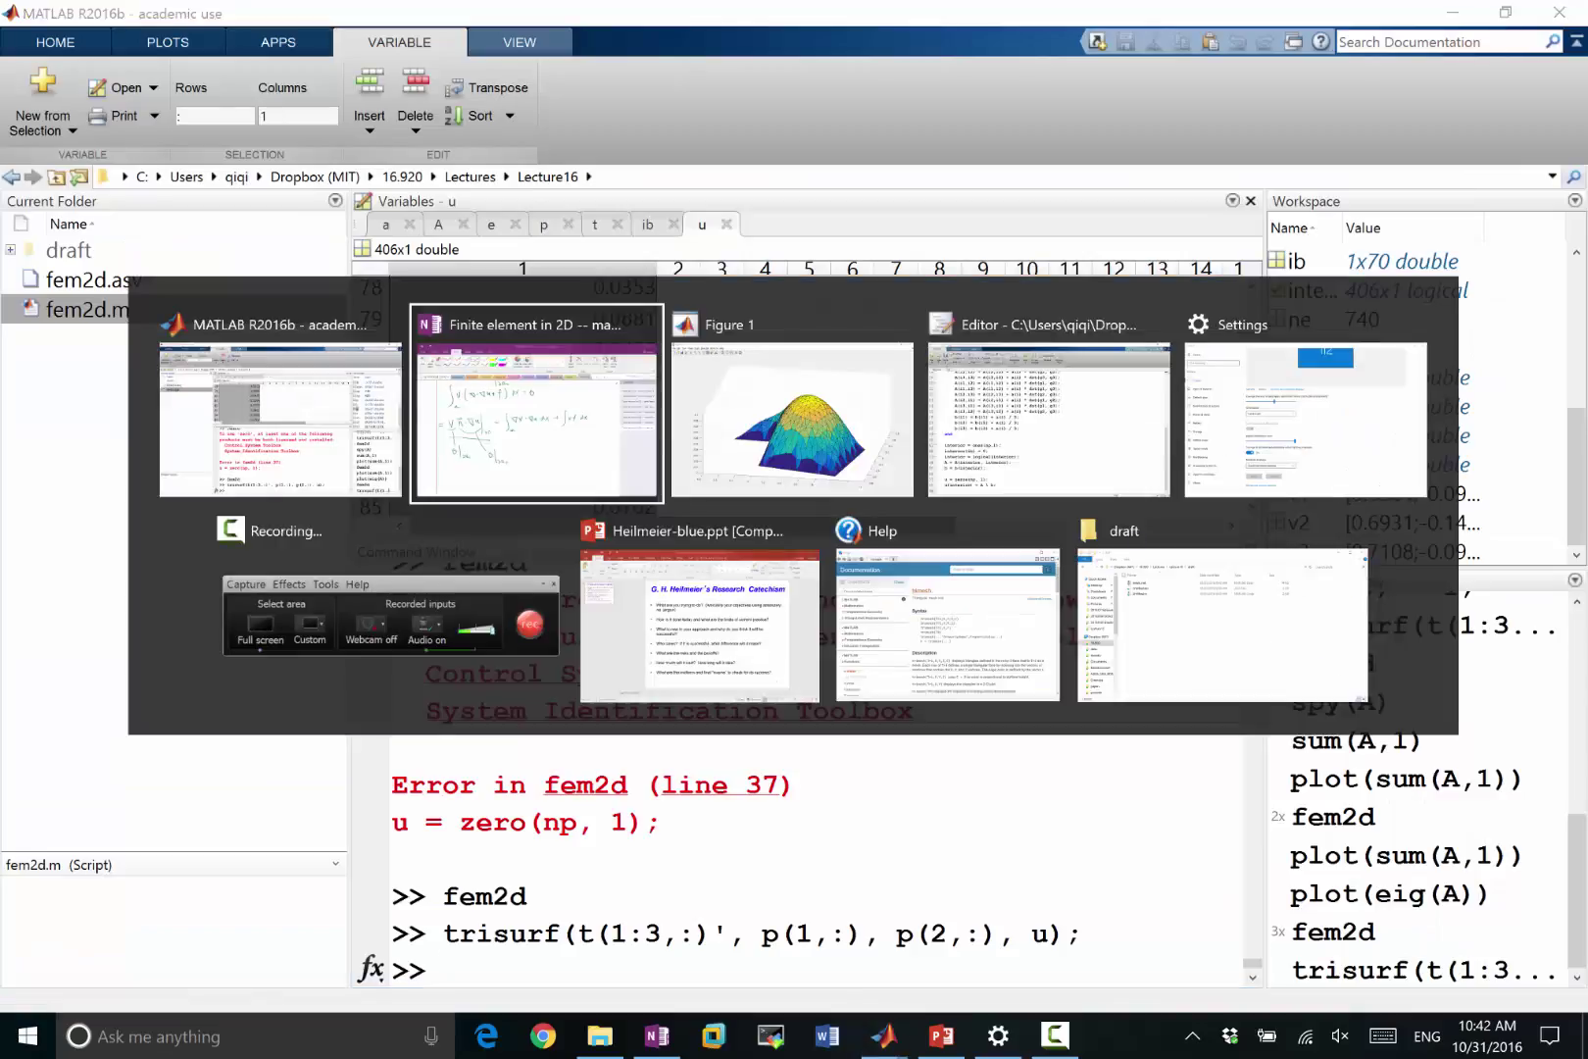
key("alt+Tab")
key("alt+Tab")
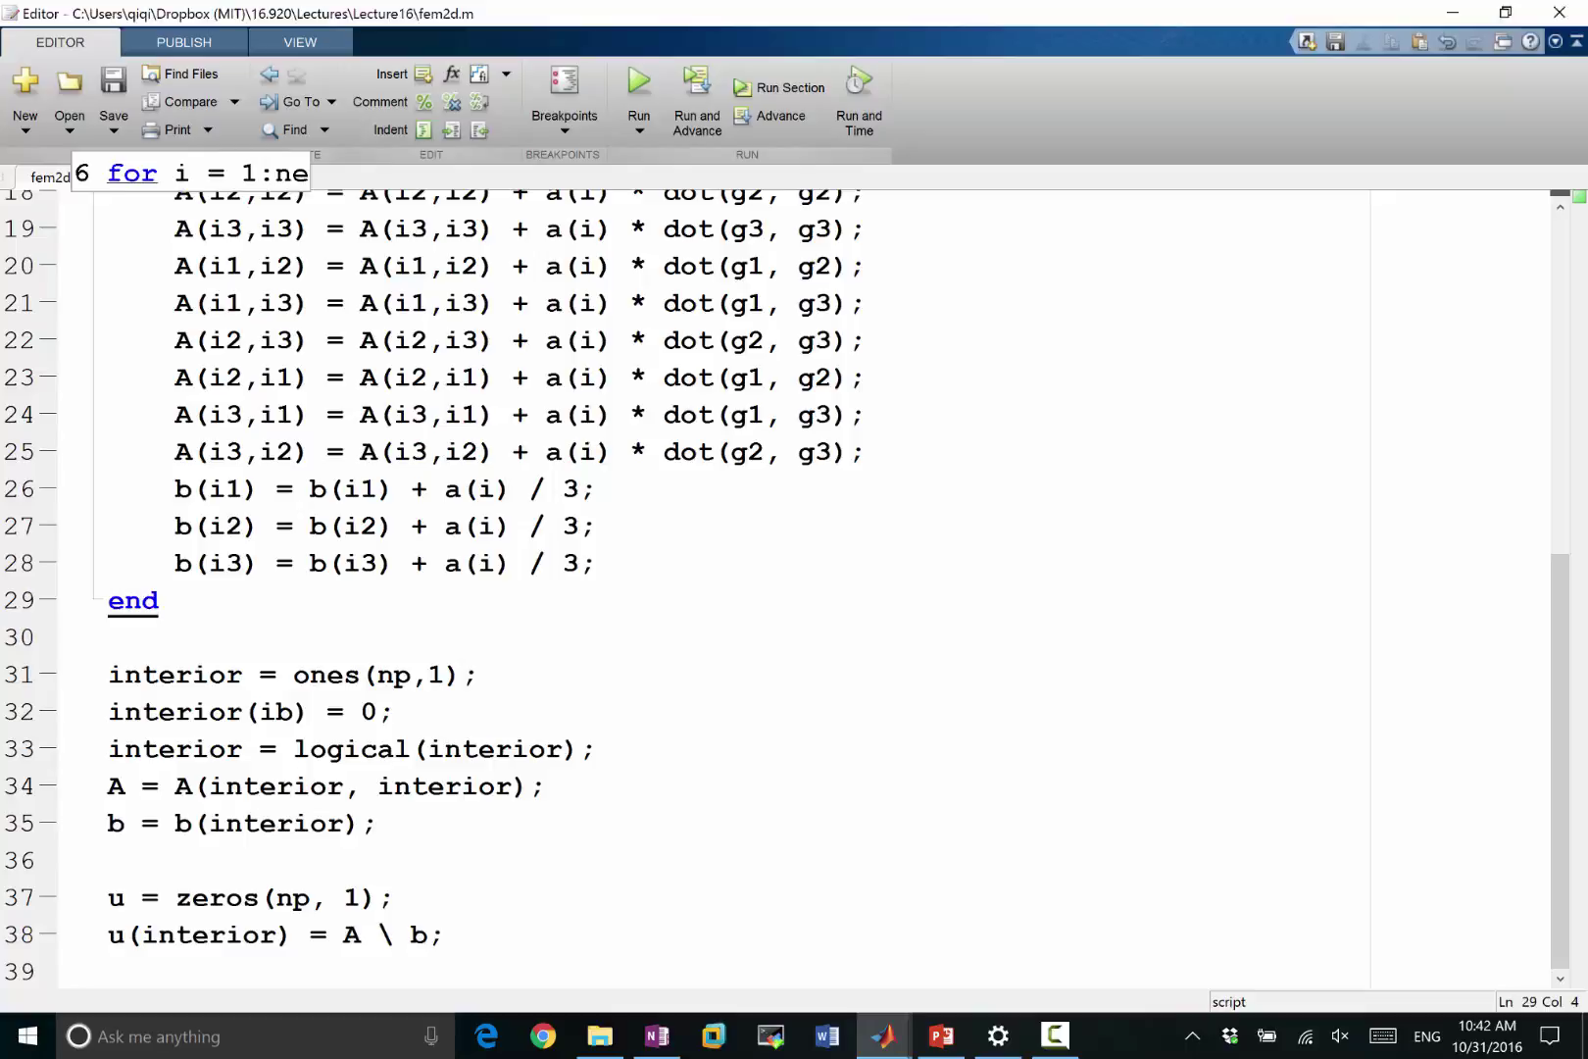
key("alt+Tab")
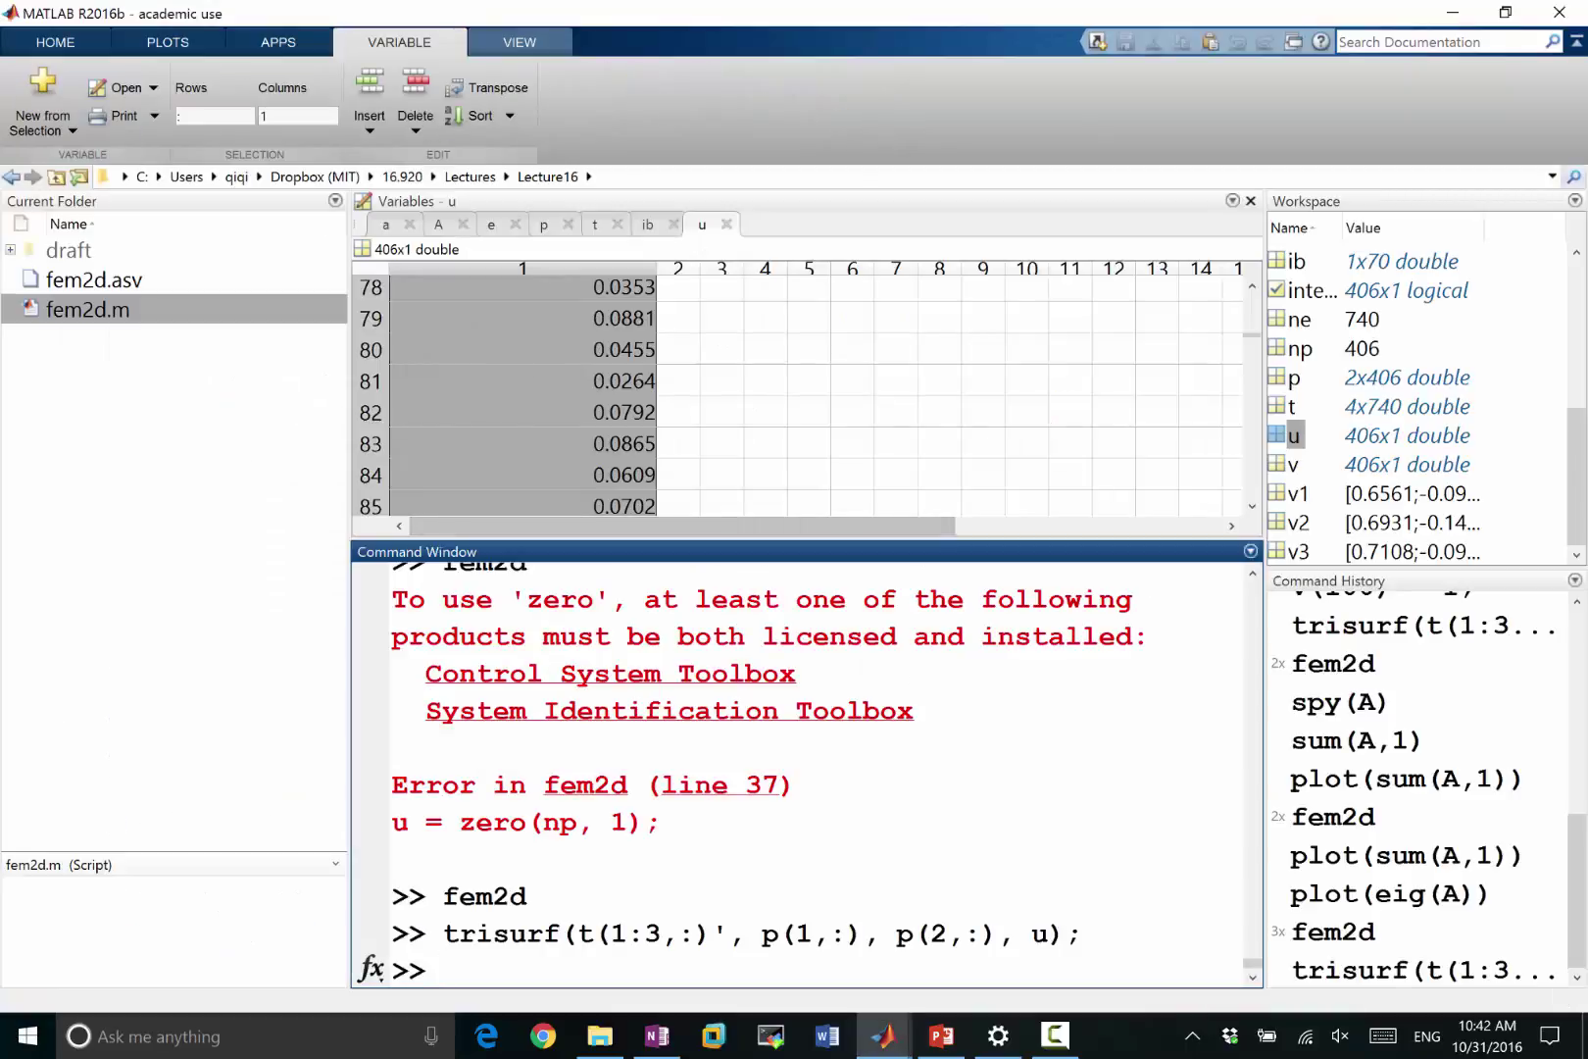
left_click_drag(1576, 476, 1575, 329)
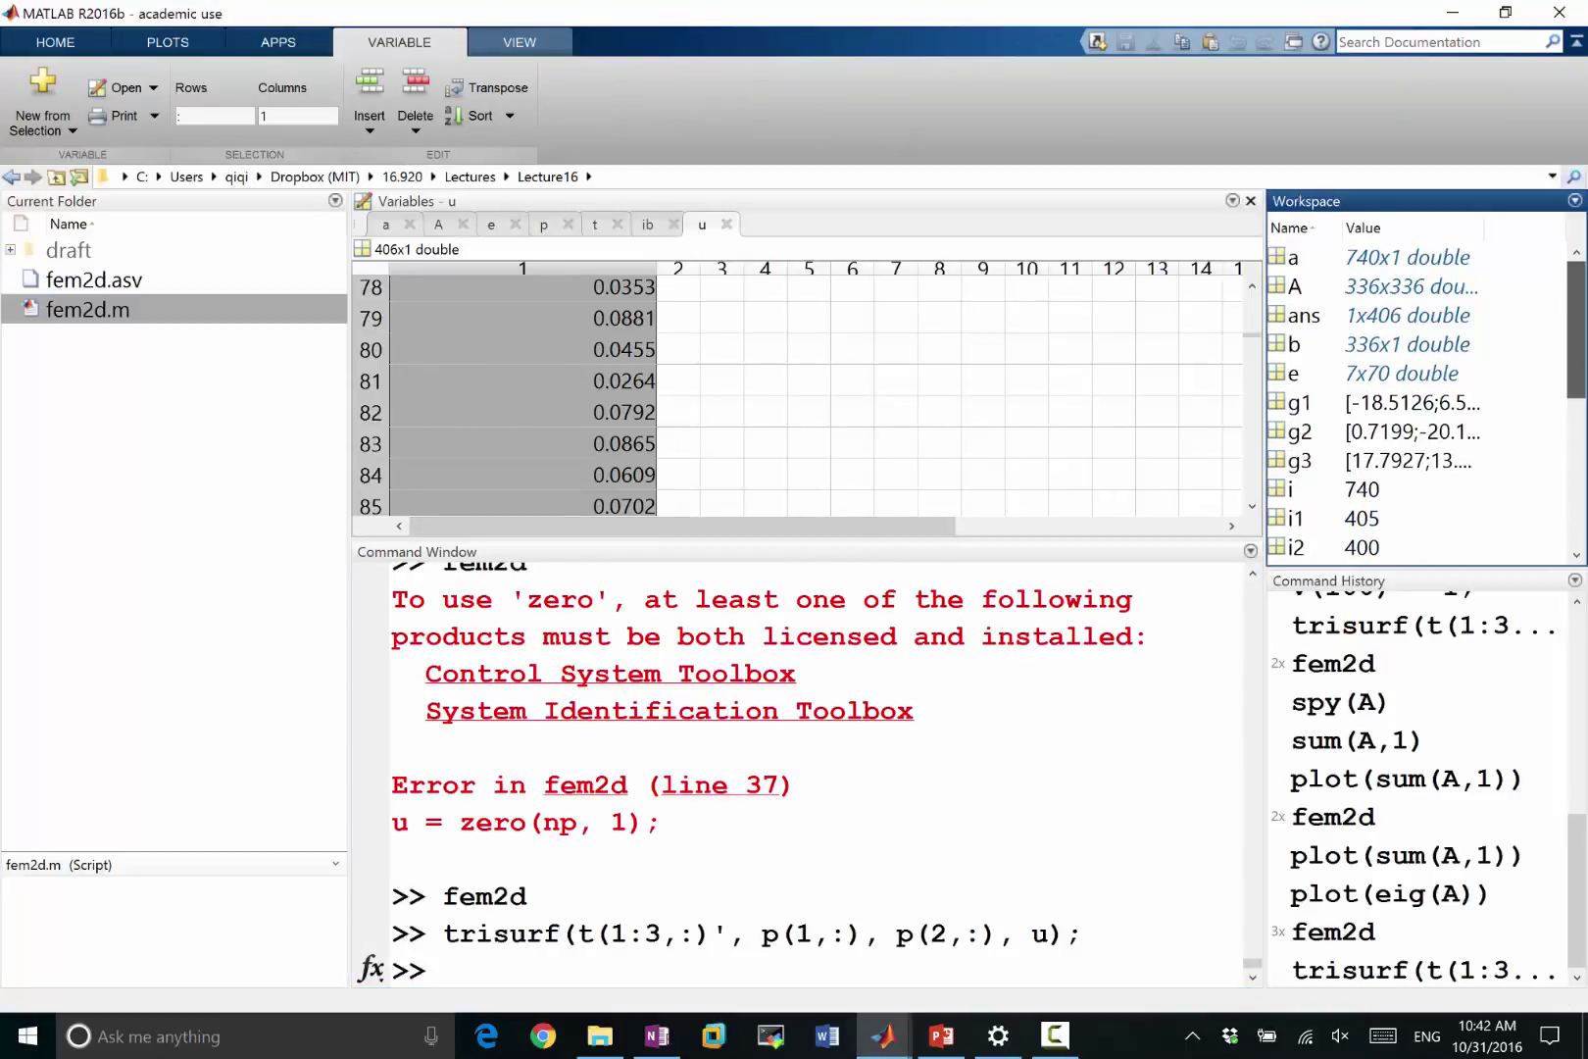
double_click(1293, 373)
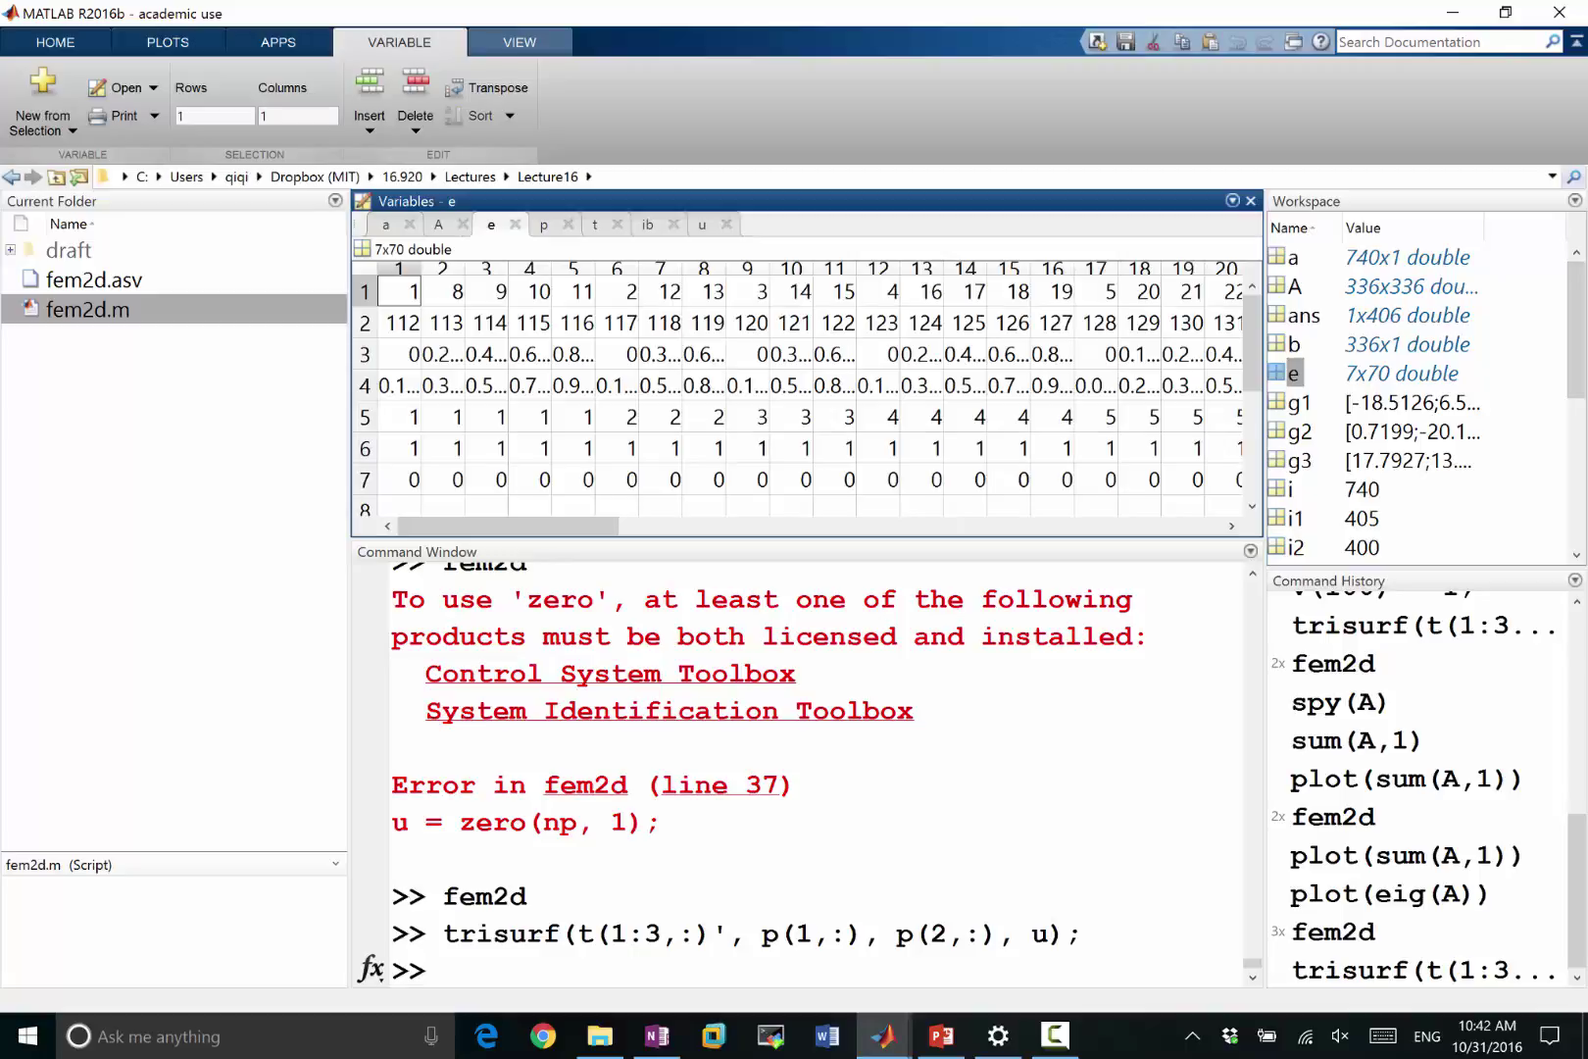
Step: Select row 5 of e and scroll back to its first columns to read the boundary numbers
mouse_move(507, 526)
left_mouse_down()
mouse_move(1108, 525)
mouse_move(508, 525)
left_mouse_up()
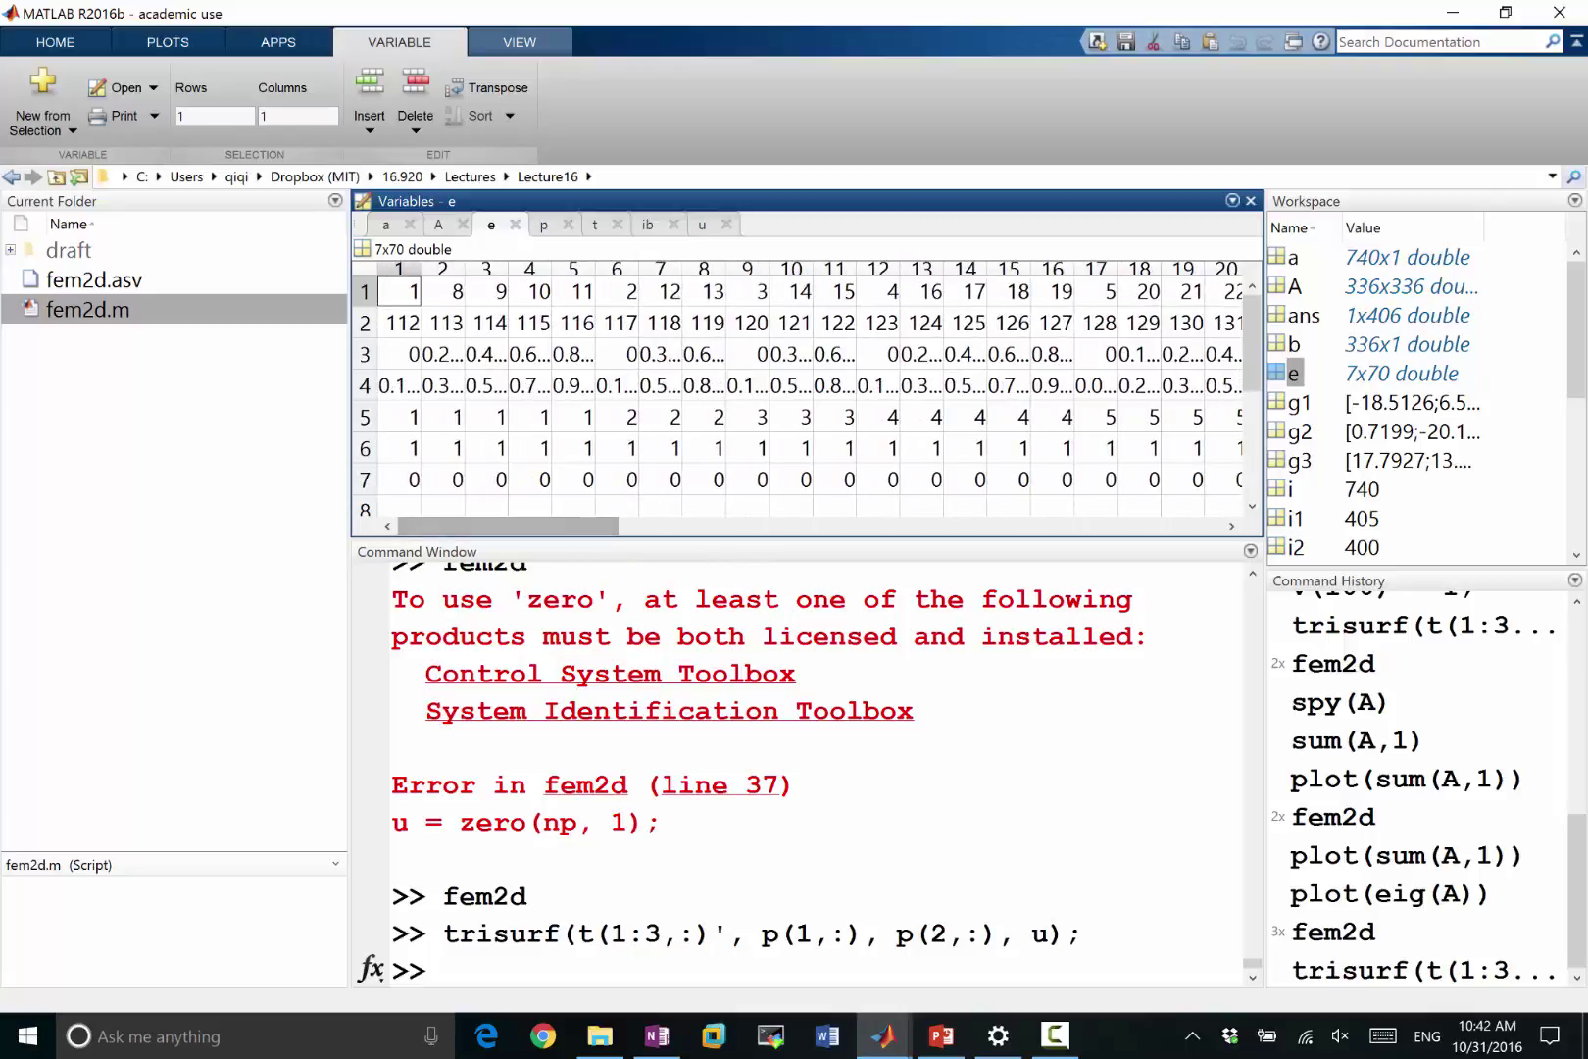
left_click(414, 417)
left_click(364, 417)
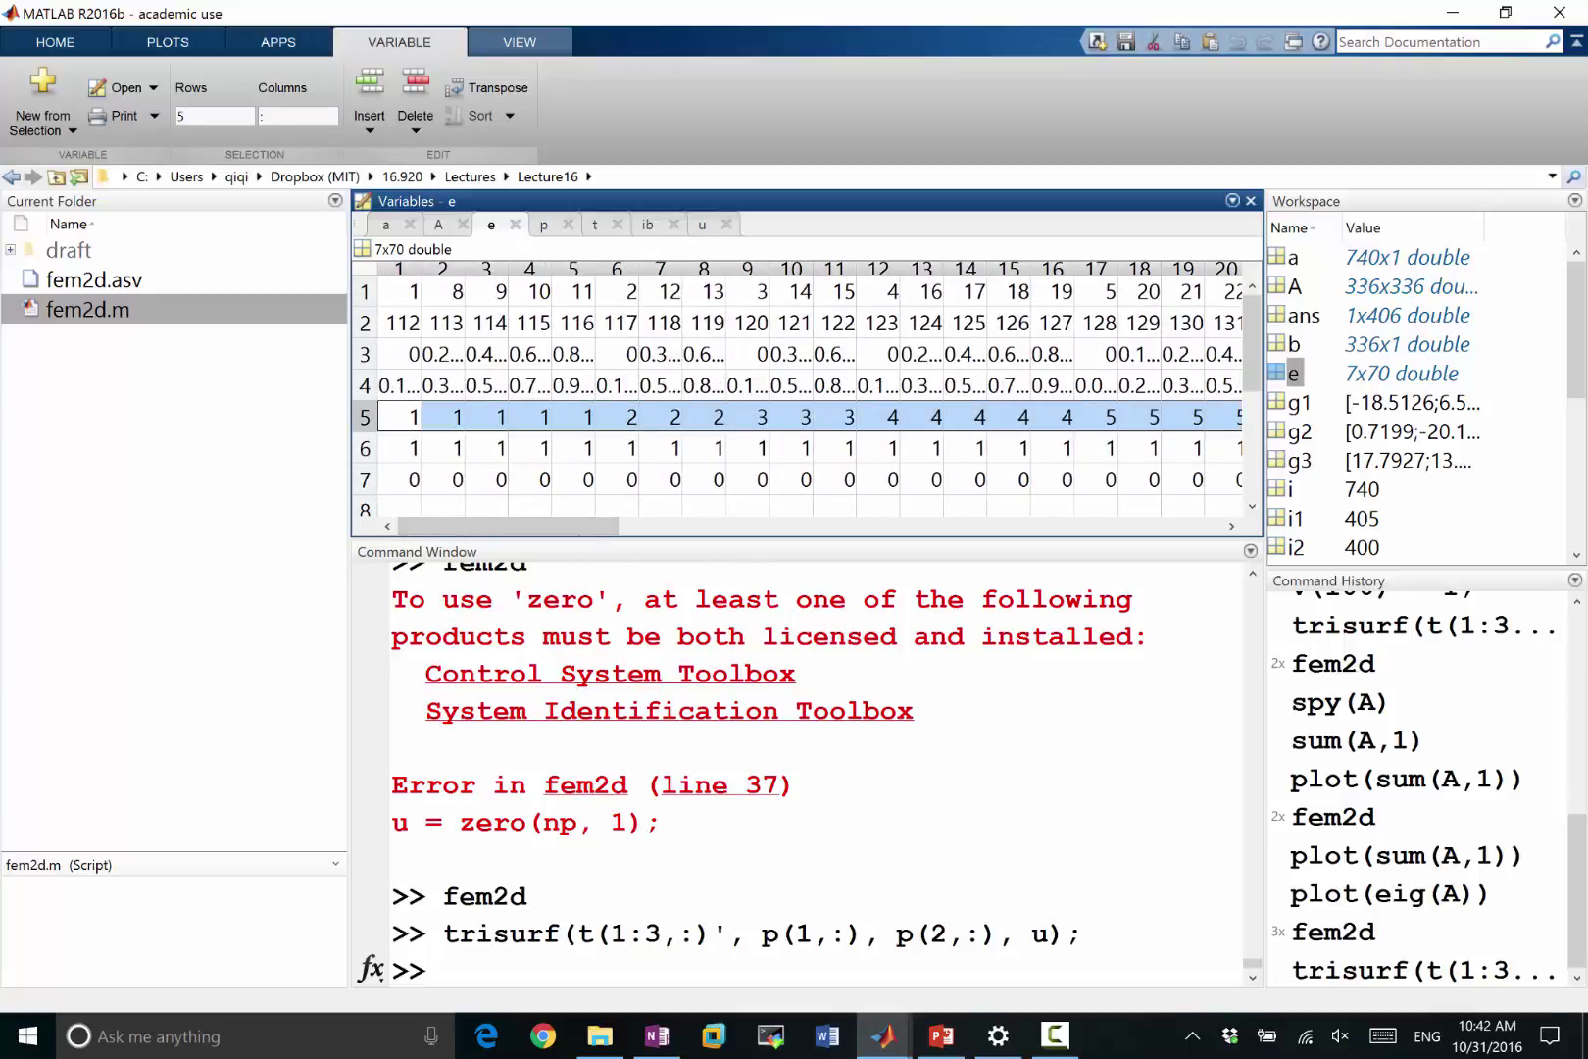
scroll(810, 393, "right", 15)
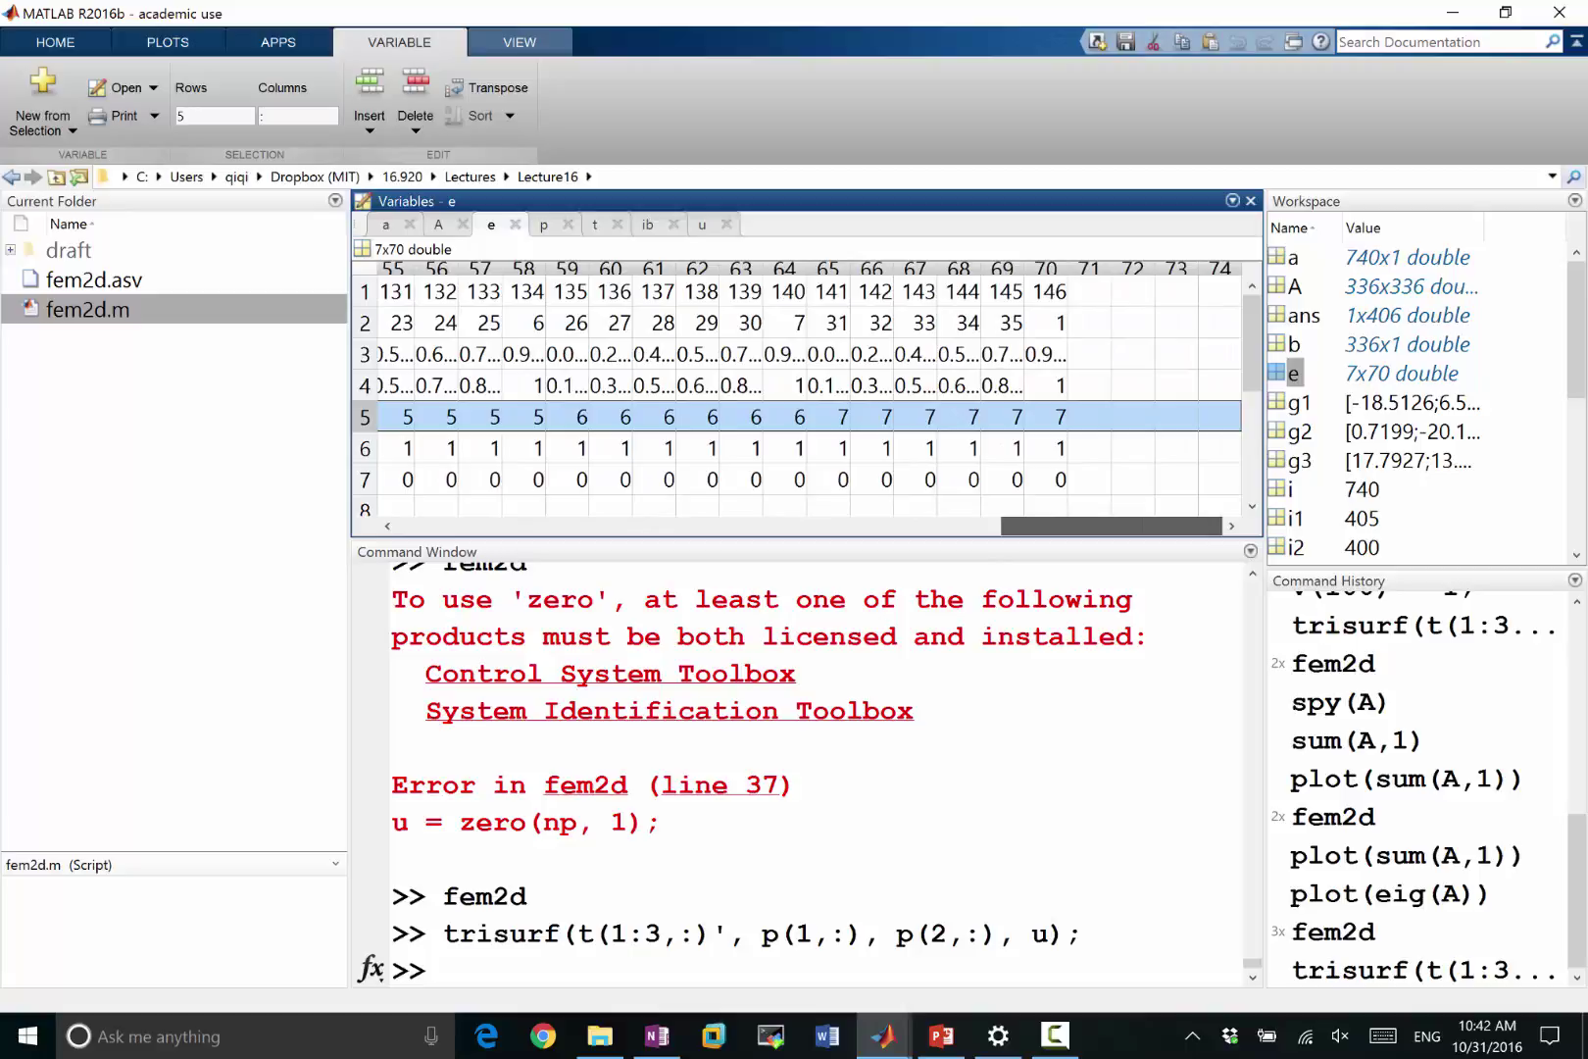
scroll(810, 392, "left", 15)
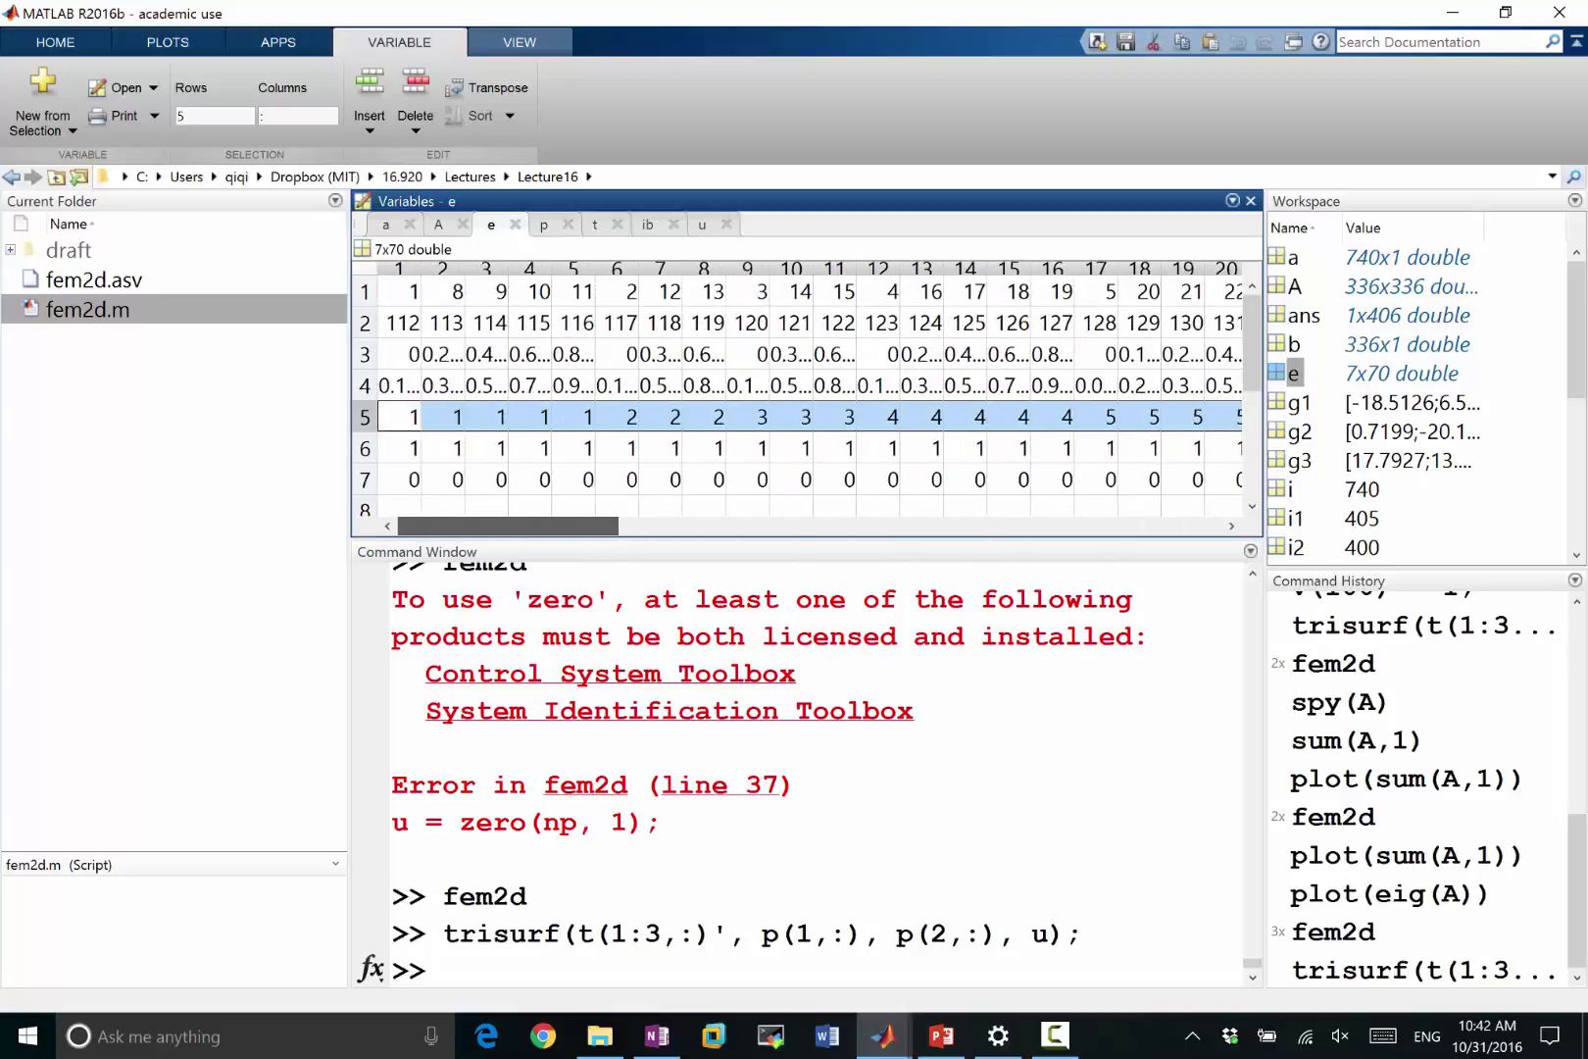
Step: Close the open figure with the close command
left_click(443, 969)
type("close")
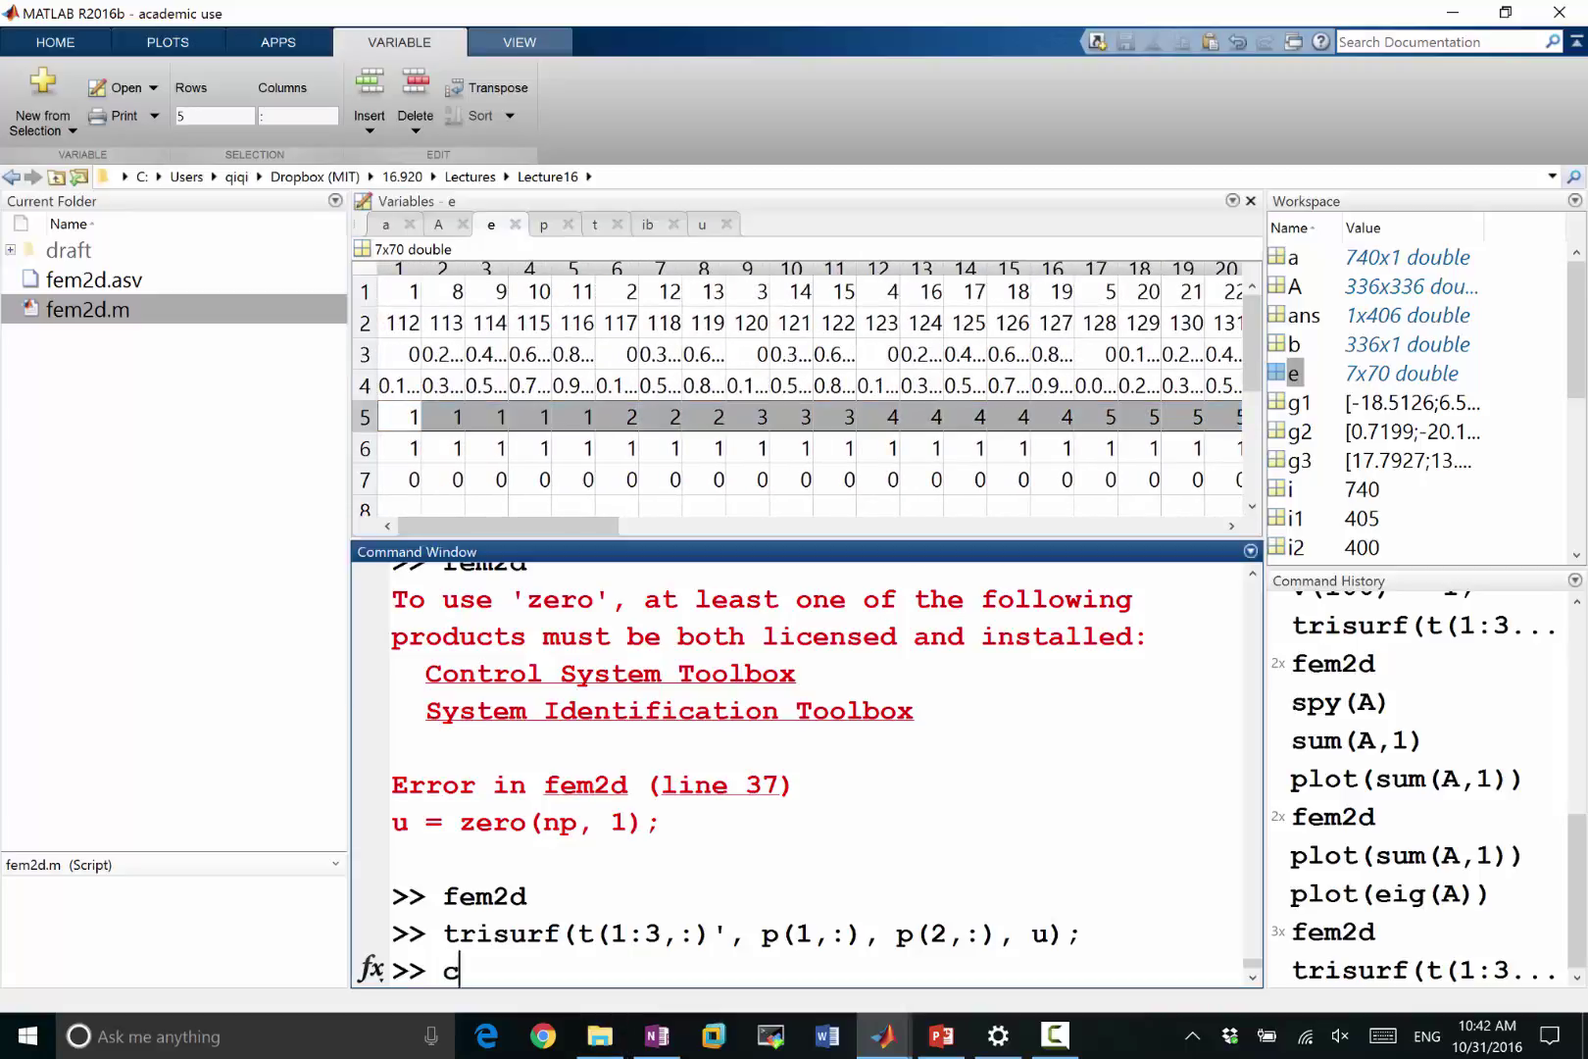
key("Return")
Step: Start the plot command with x-data [p(1,e(1,1:5)); p(1,e(2,1:5))]
type("plot(")
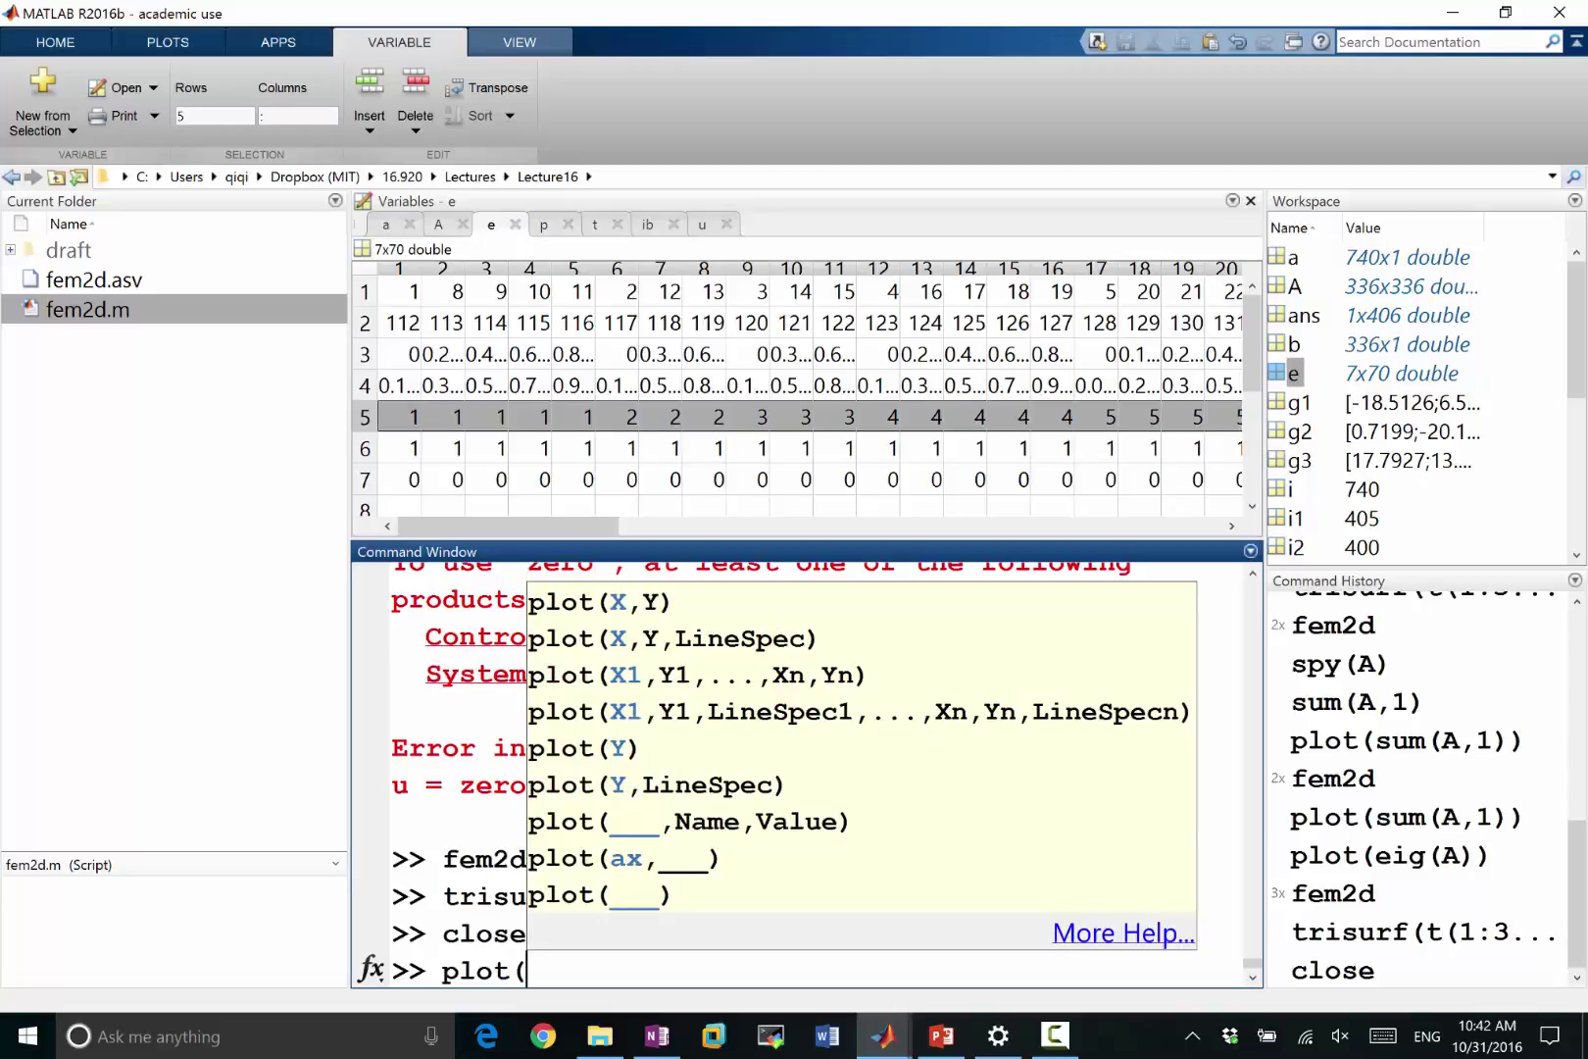
type("(")
key("BackSpace")
type("[")
key("BackSpace")
type("[p(1,e")
type("(1")
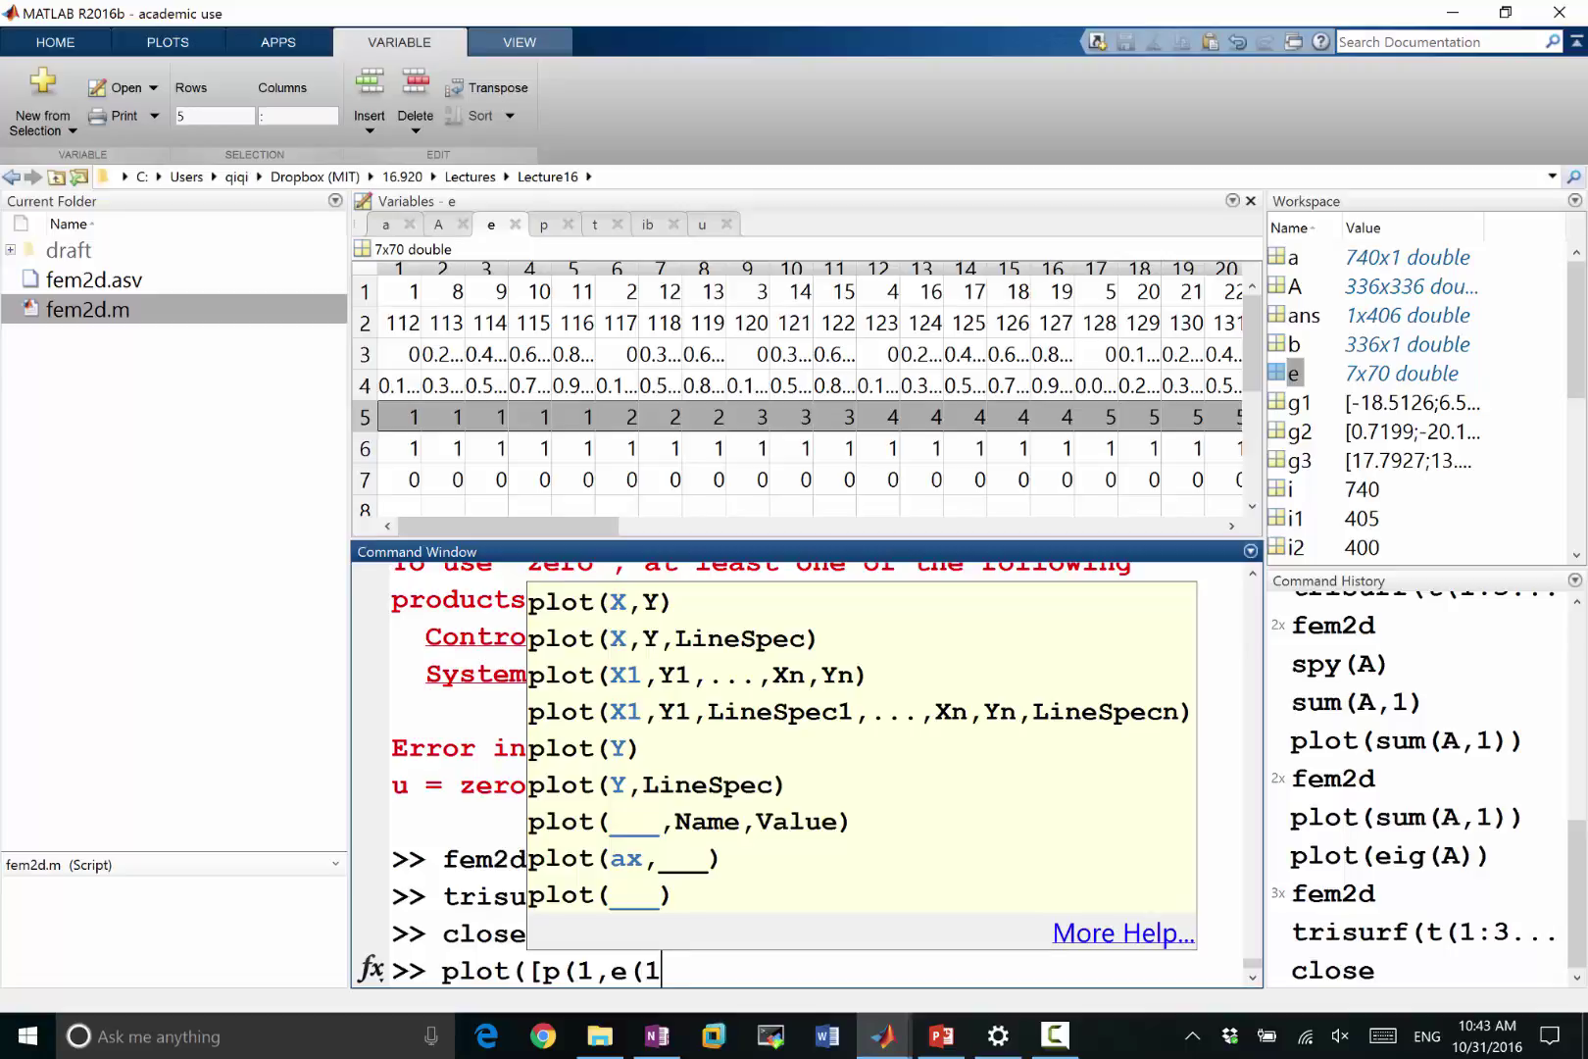
type(",1:5))")
type("; p(1,e")
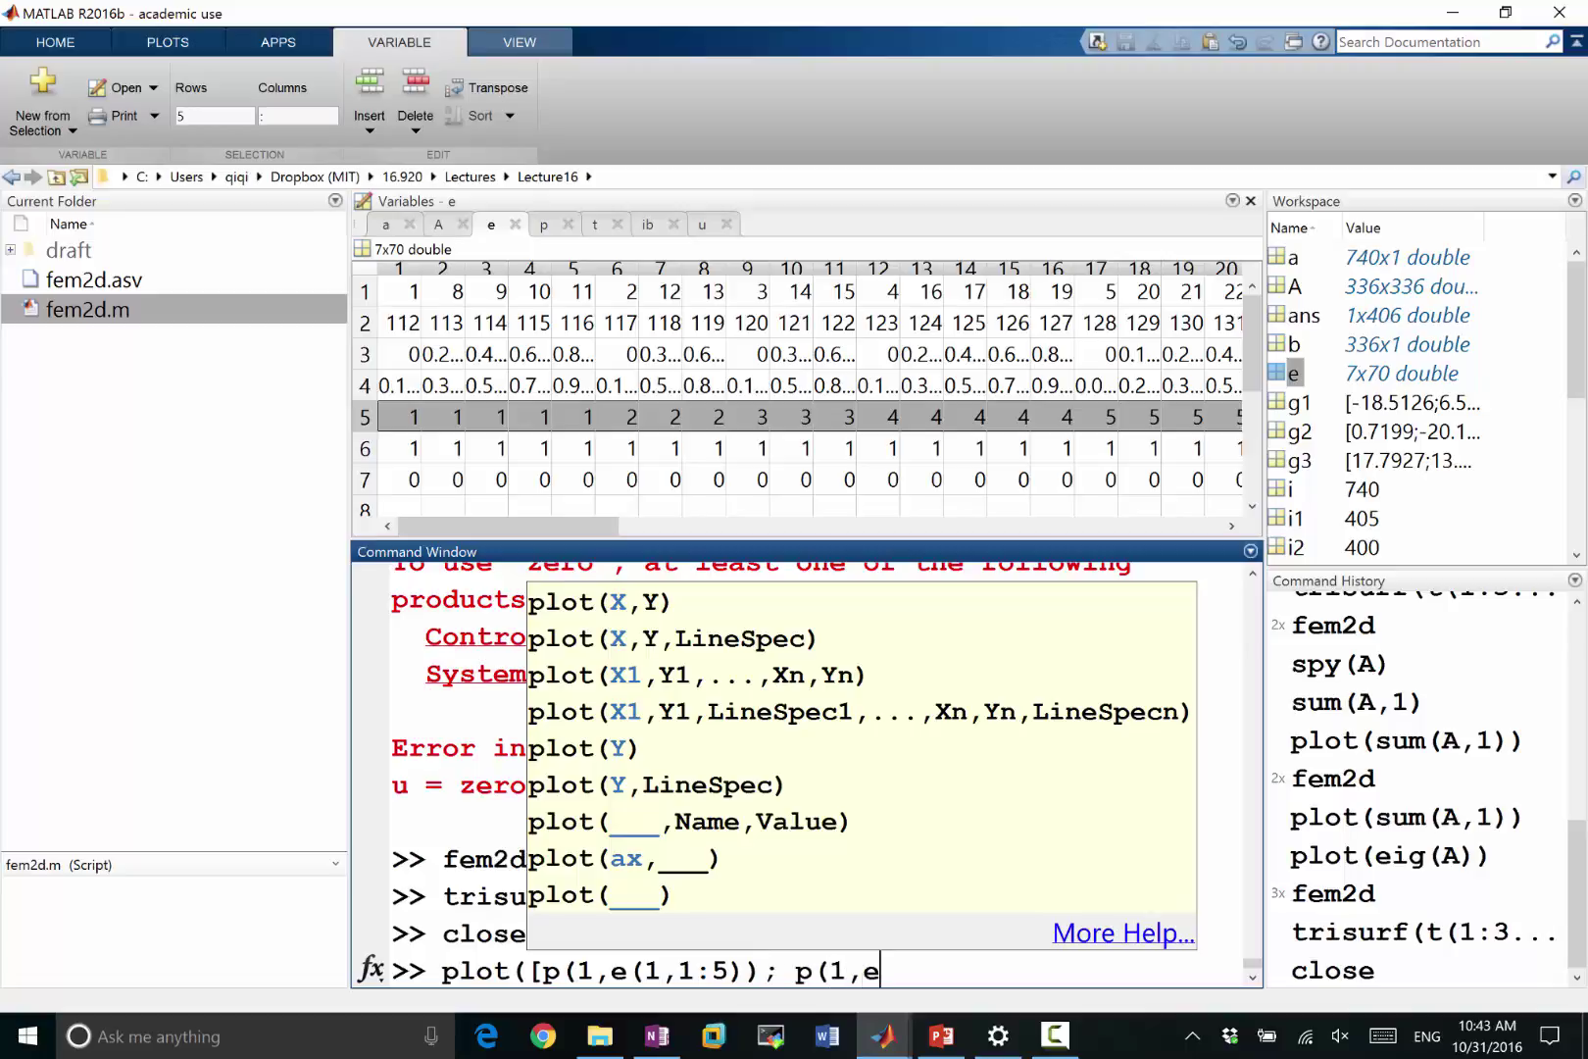
type("(2,1:5)")
type(")],")
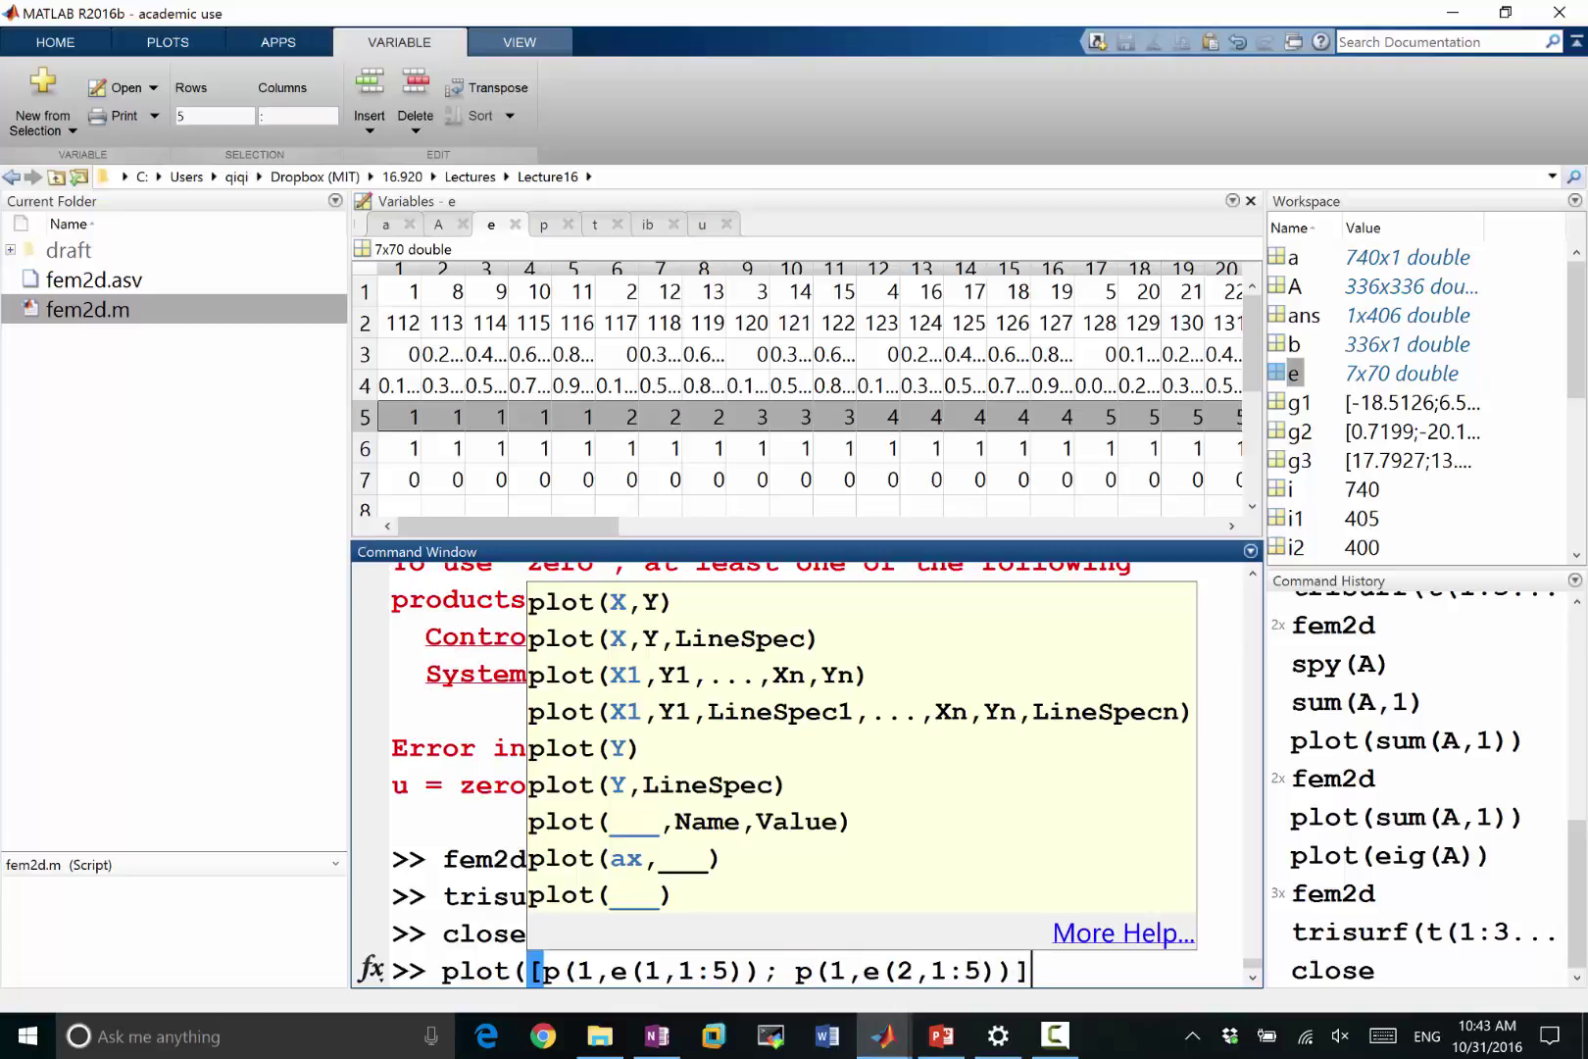
Step: Add the y-data [p(2,e(1,1:5)); p(2,e(2,1:5))] and run the plot of the first five edges
key("Left")
key("shift+Left")
key("shift+Left")
key("shift+Left")
key("shift+Left")
key("shift+Left")
key("shift+Left")
key("shift+Left")
key("shift+Left")
key("shift+Left")
key("shift+Left")
key("shift+Left")
key("shift+Left")
key("shift+Left")
key("shift+Left")
key("shift+Left")
key("shift+Left")
key("shift+Left")
key("shift+Left")
key("shift+Left")
key("shift+Left")
key("ctrl+c")
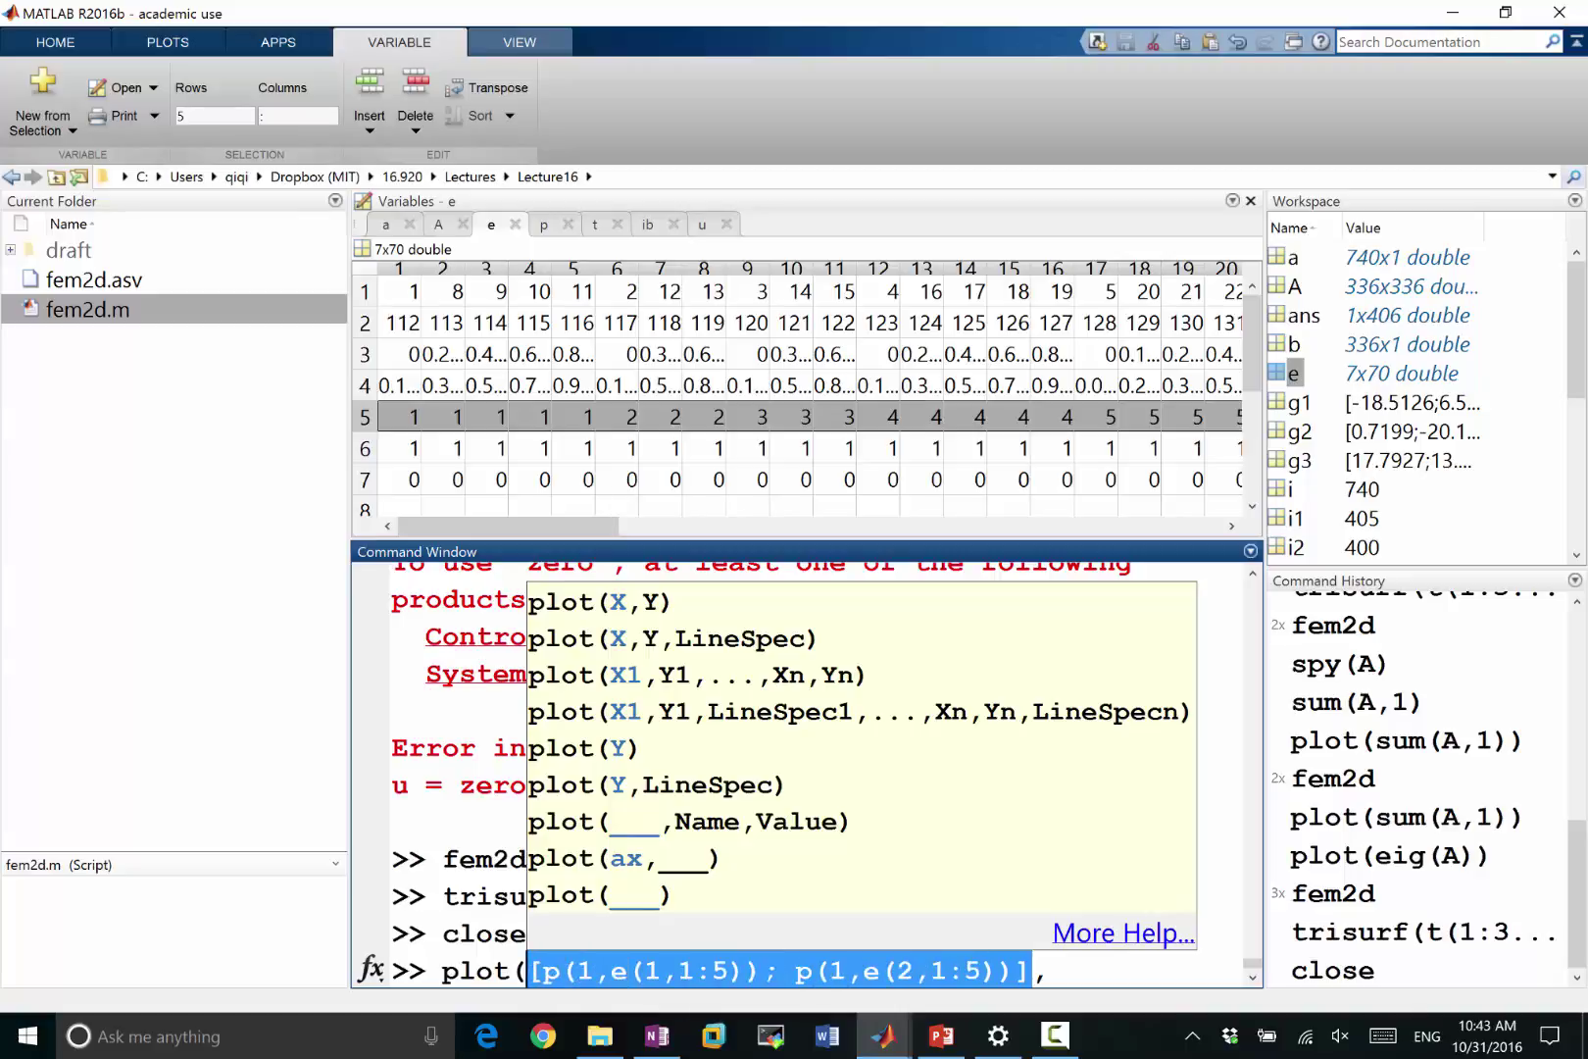
left_click(1065, 971)
key("ctrl+v")
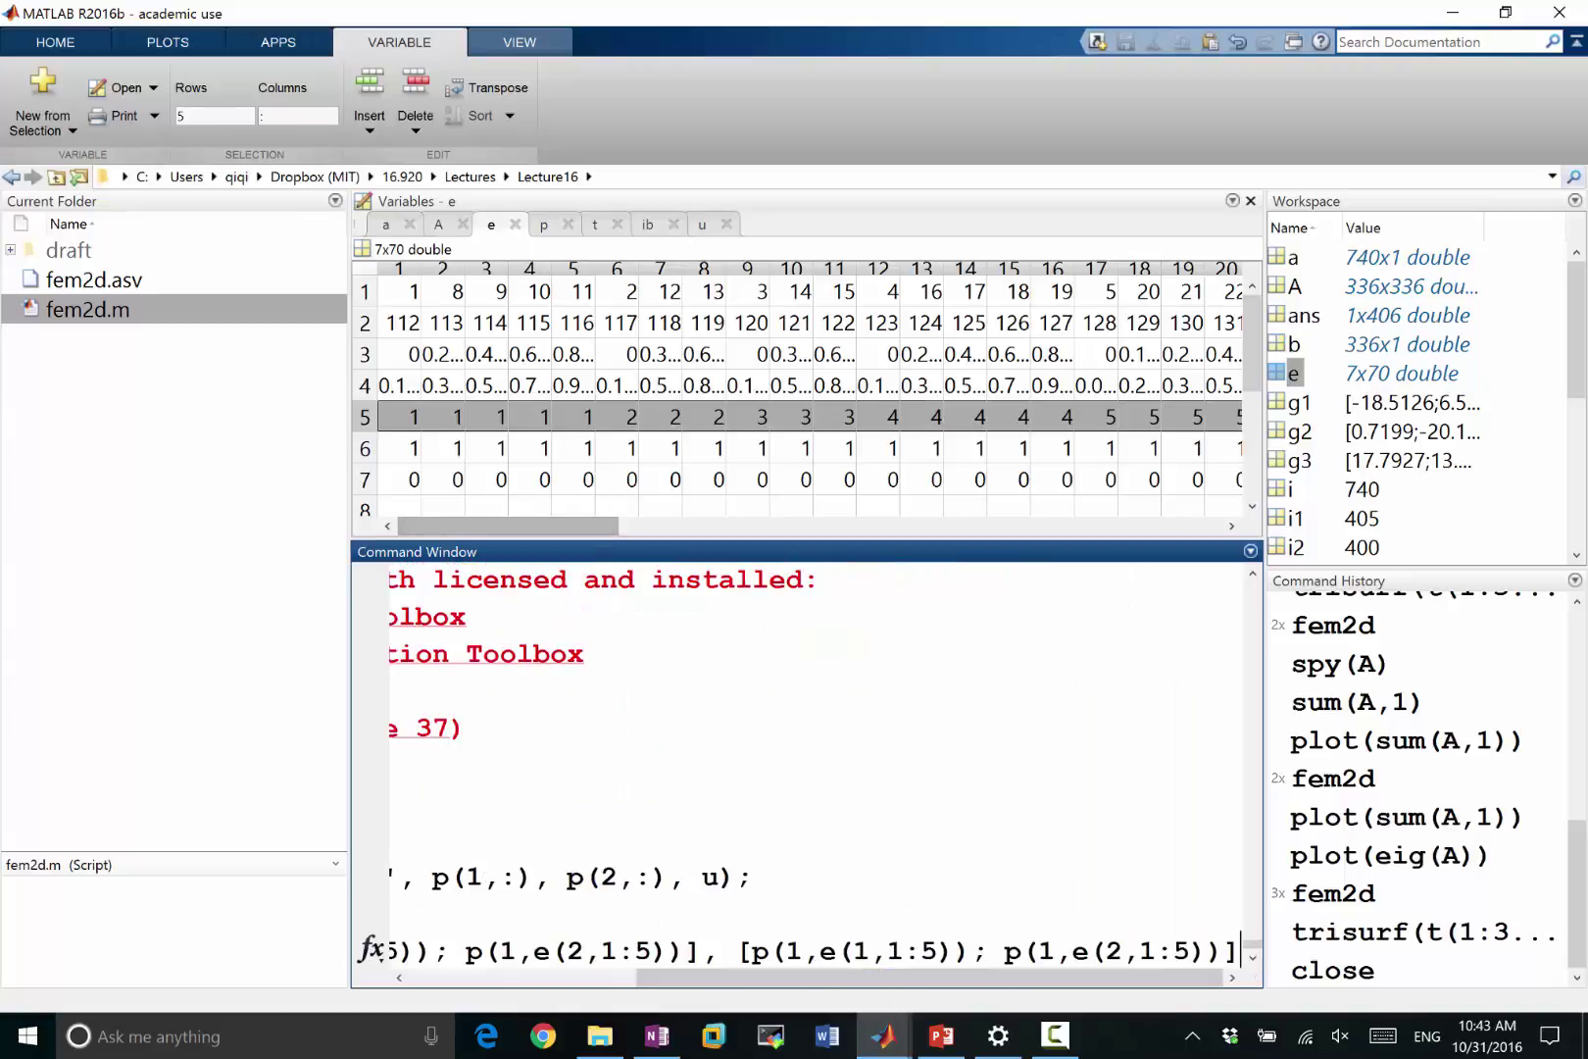
key("Left")
key("Left")
key("Left")
key("Left")
key("Left")
key("Left")
key("Left")
key("Left")
key("Left")
key("Left")
key("Left")
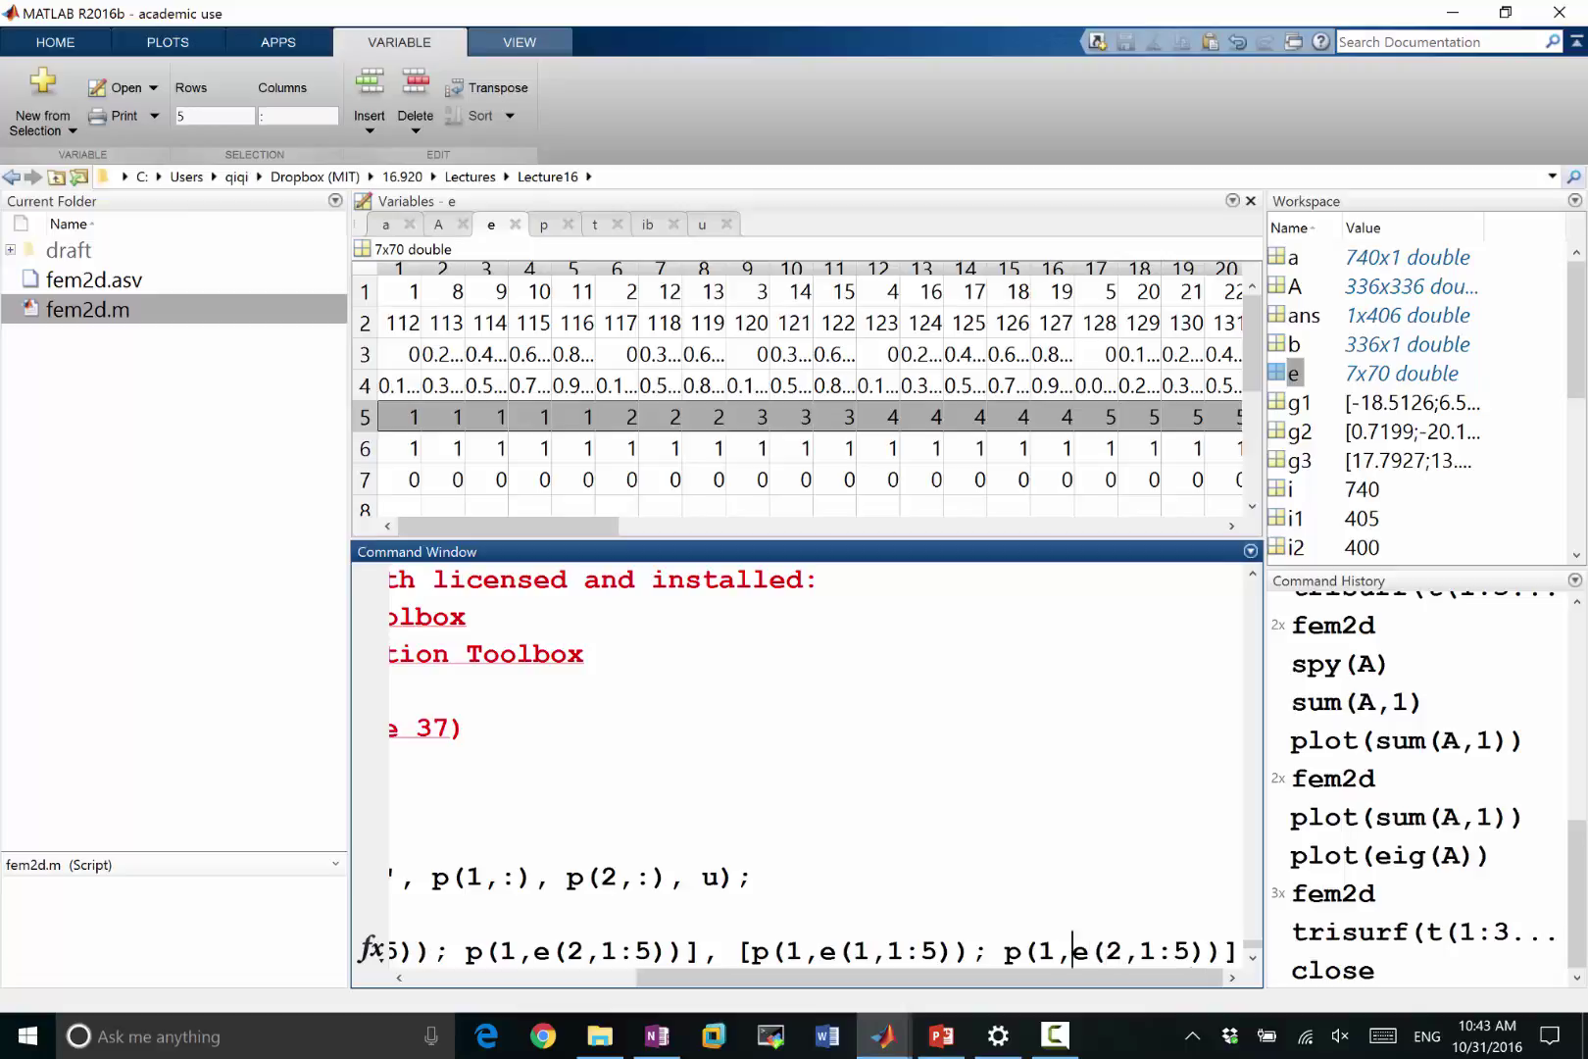
key("BackSpace")
type("2")
key("Left")
key("Left")
key("Left")
key("Left")
key("Left")
key("Left")
key("Left")
key("Left")
key("Left")
key("Left")
key("Left")
key("Left")
key("Left")
key("Left")
key("Left")
key("Left")
key("shift+Right")
type("2")
key("End")
key("Return")
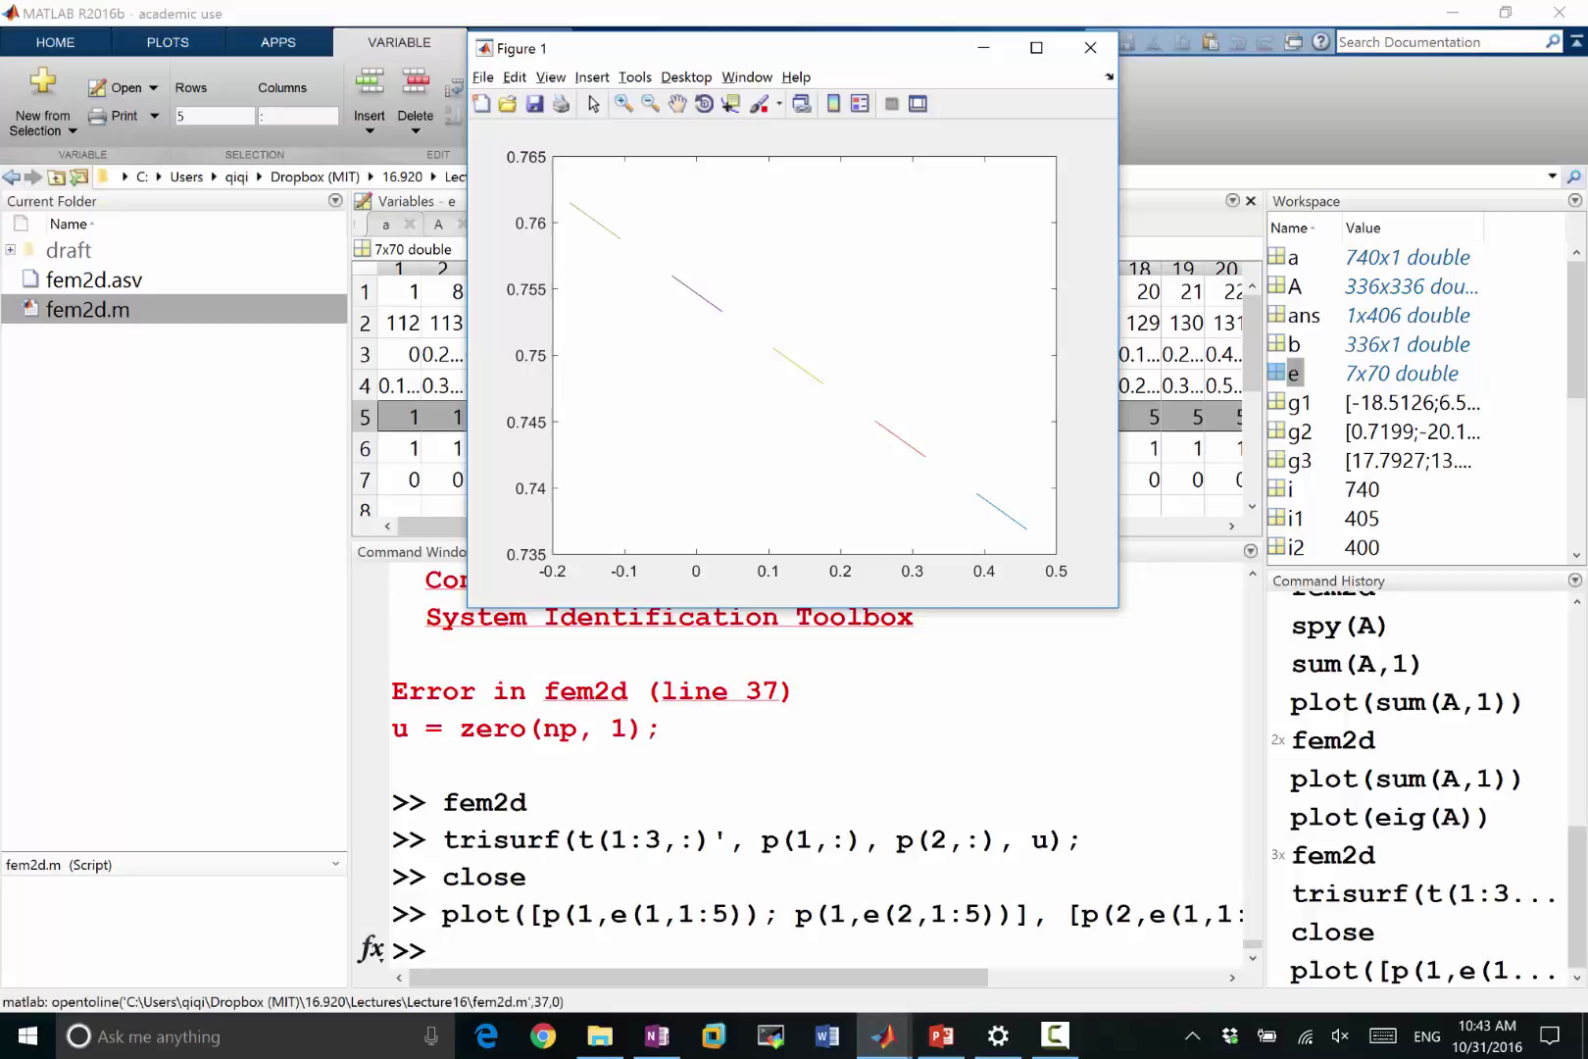
left_click(662, 731)
left_click_drag(508, 527, 825, 527)
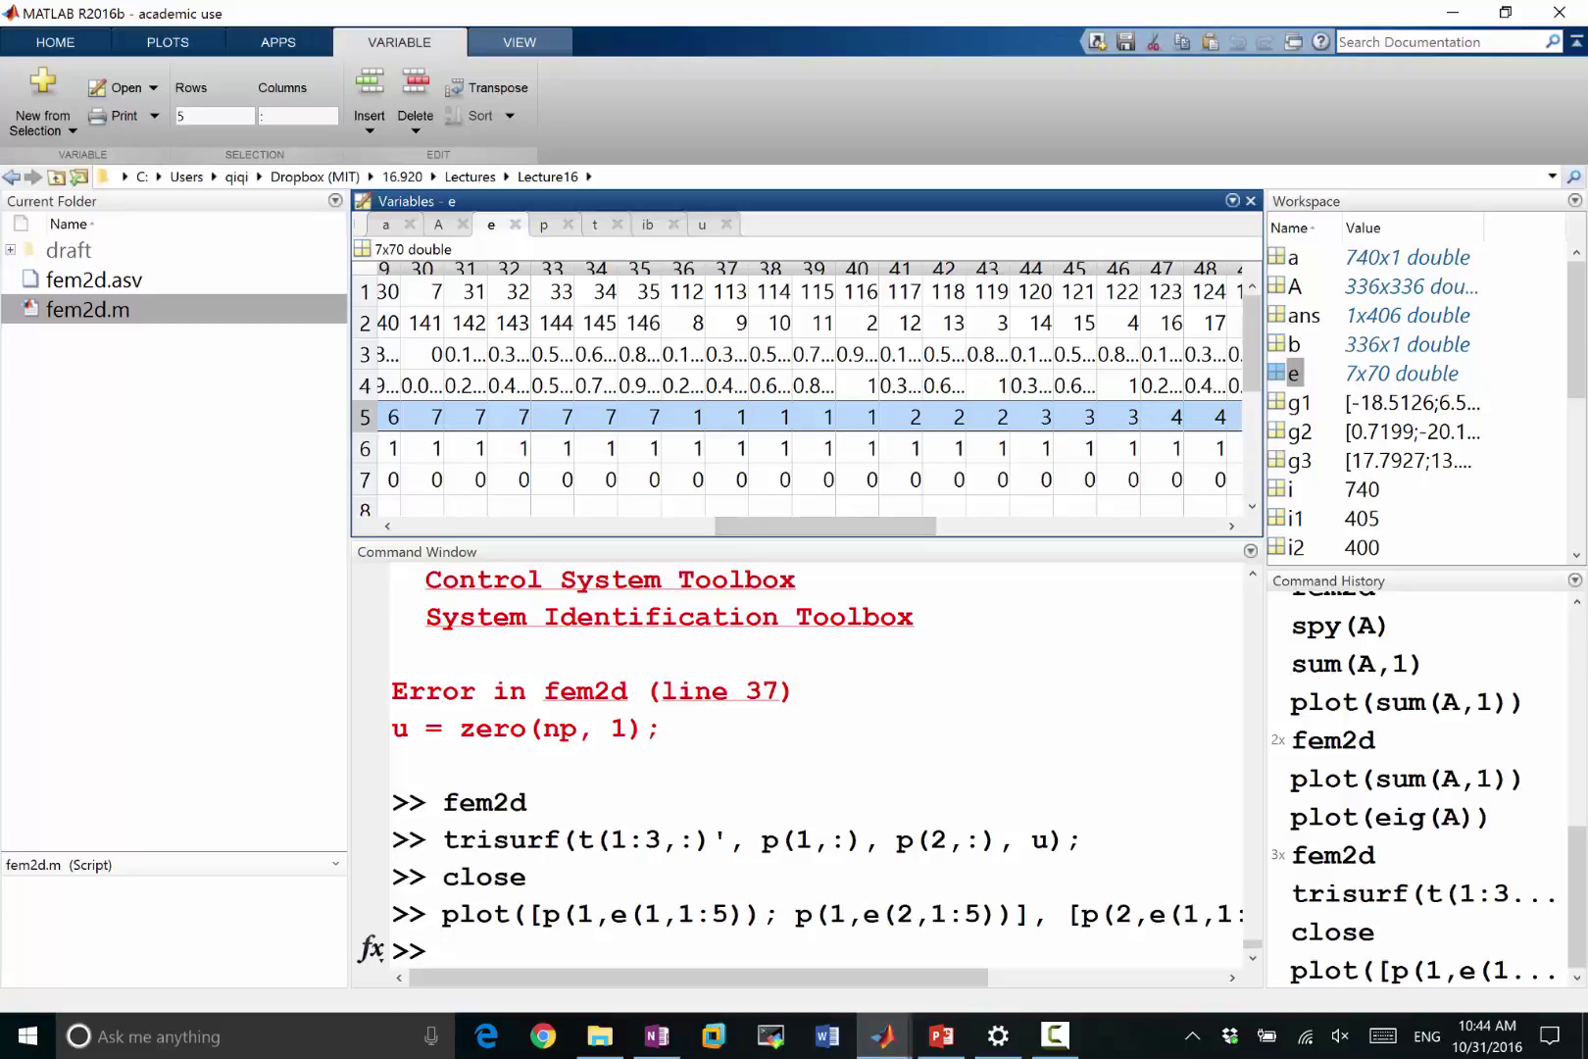
Step: Recall the plot command and replace the first 1:5 range with e(5,:)==1
left_click_drag(826, 526, 559, 527)
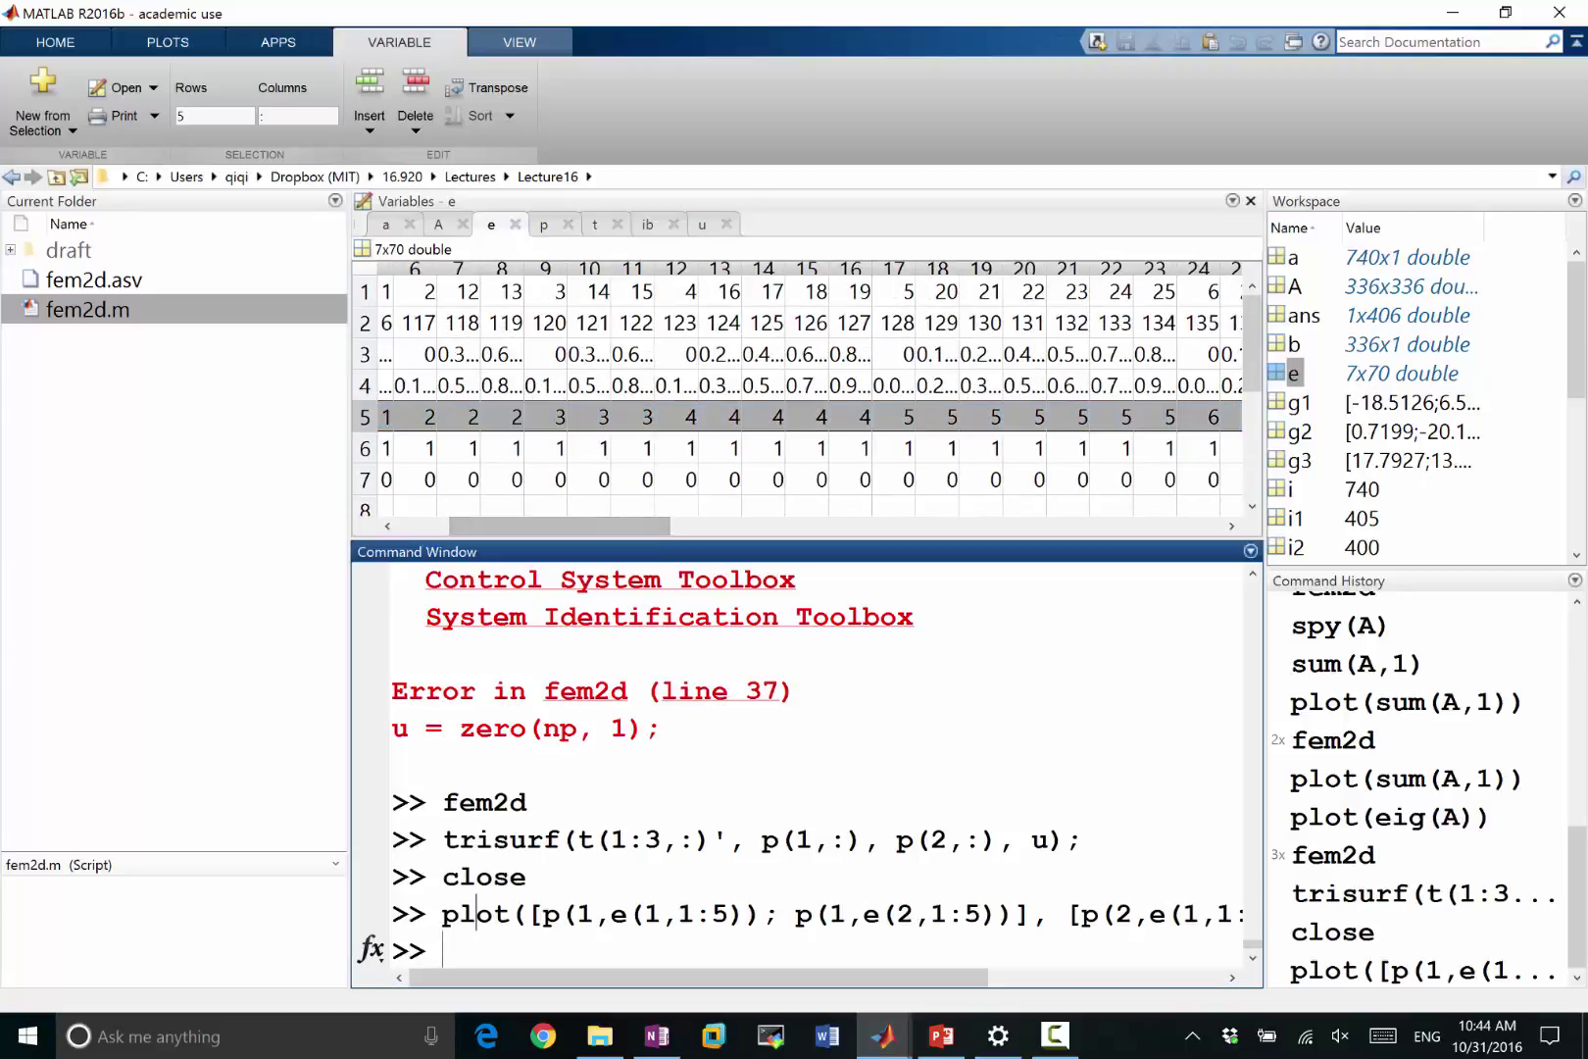
key("ctrl+0")
key("Up")
key("ctrl+Left")
key("ctrl+Left")
key("ctrl+Left")
key("ctrl+Left")
key("ctrl+Left")
key("ctrl+Left")
key("ctrl+Left")
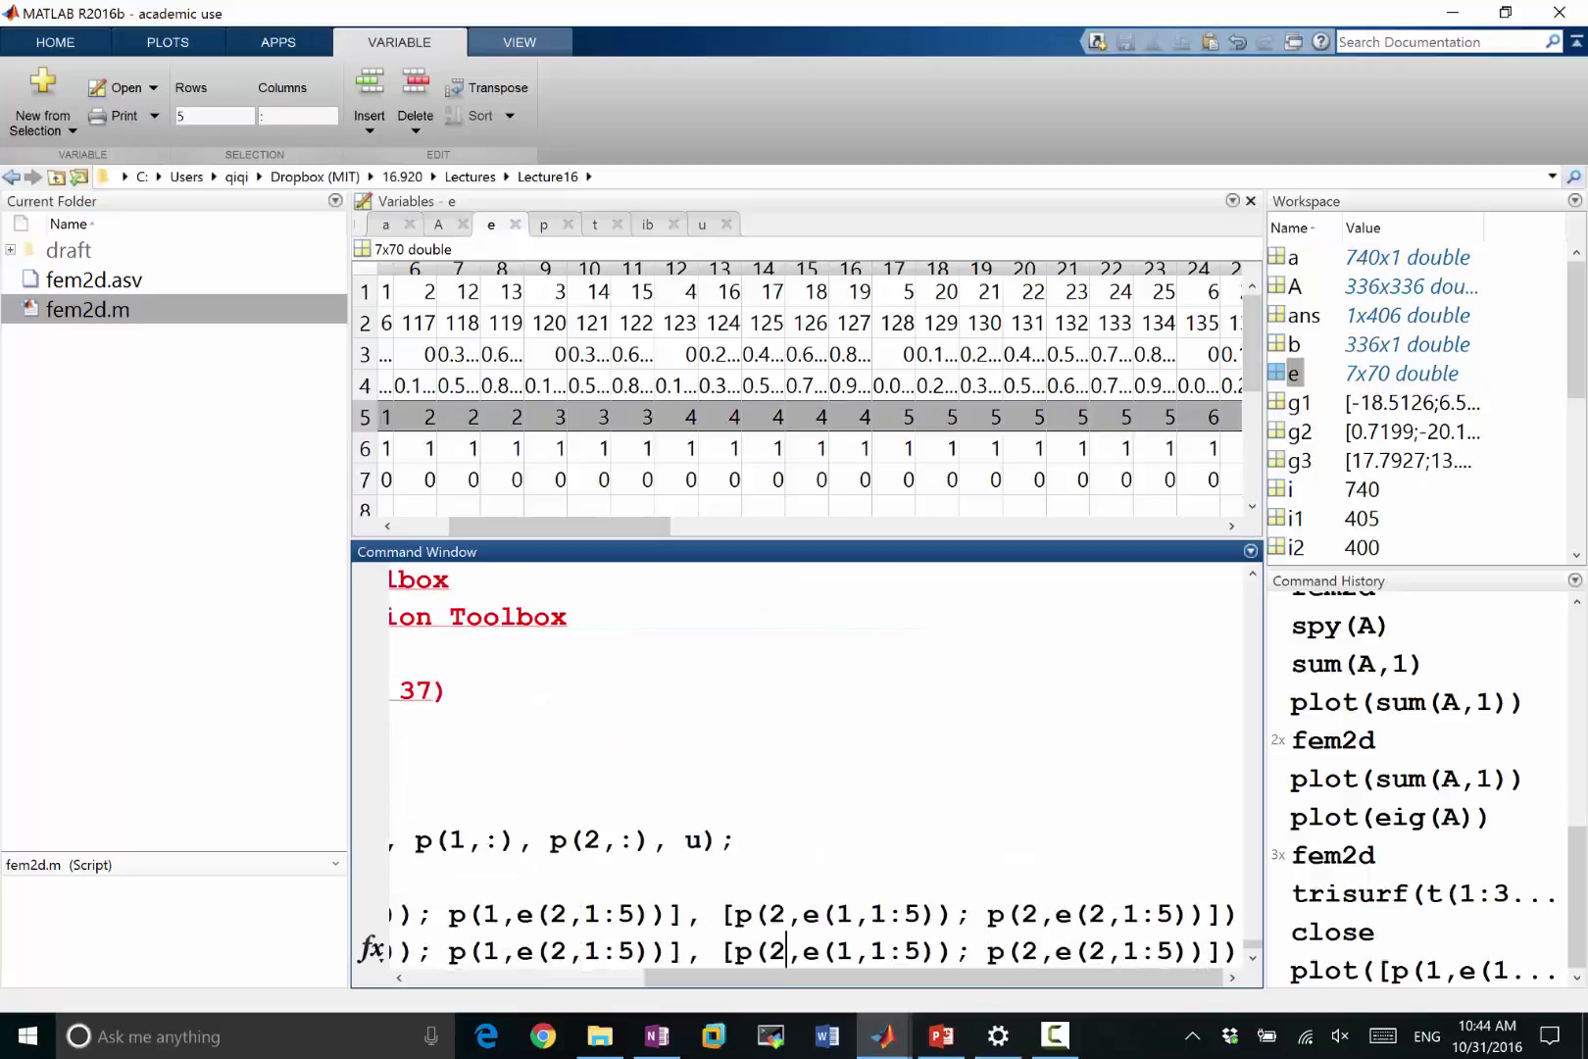
key("Right")
key("shift+Right")
key("shift+Right")
key("shift+Right")
type("e(5,")
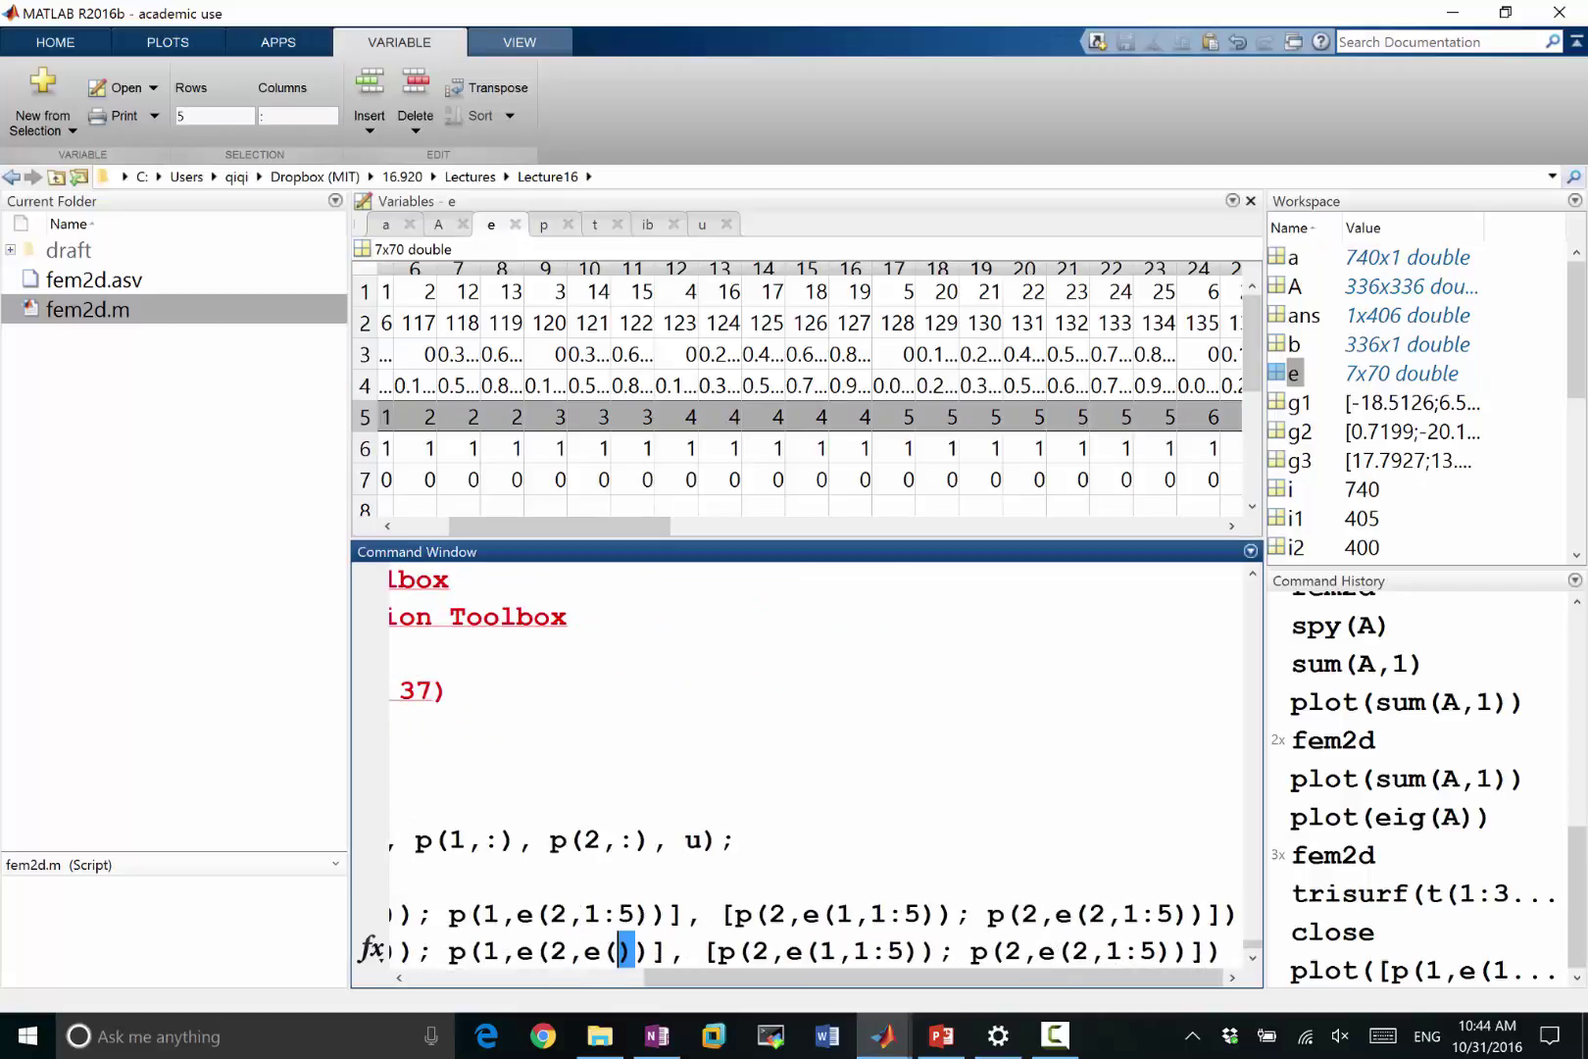
type(":)==1")
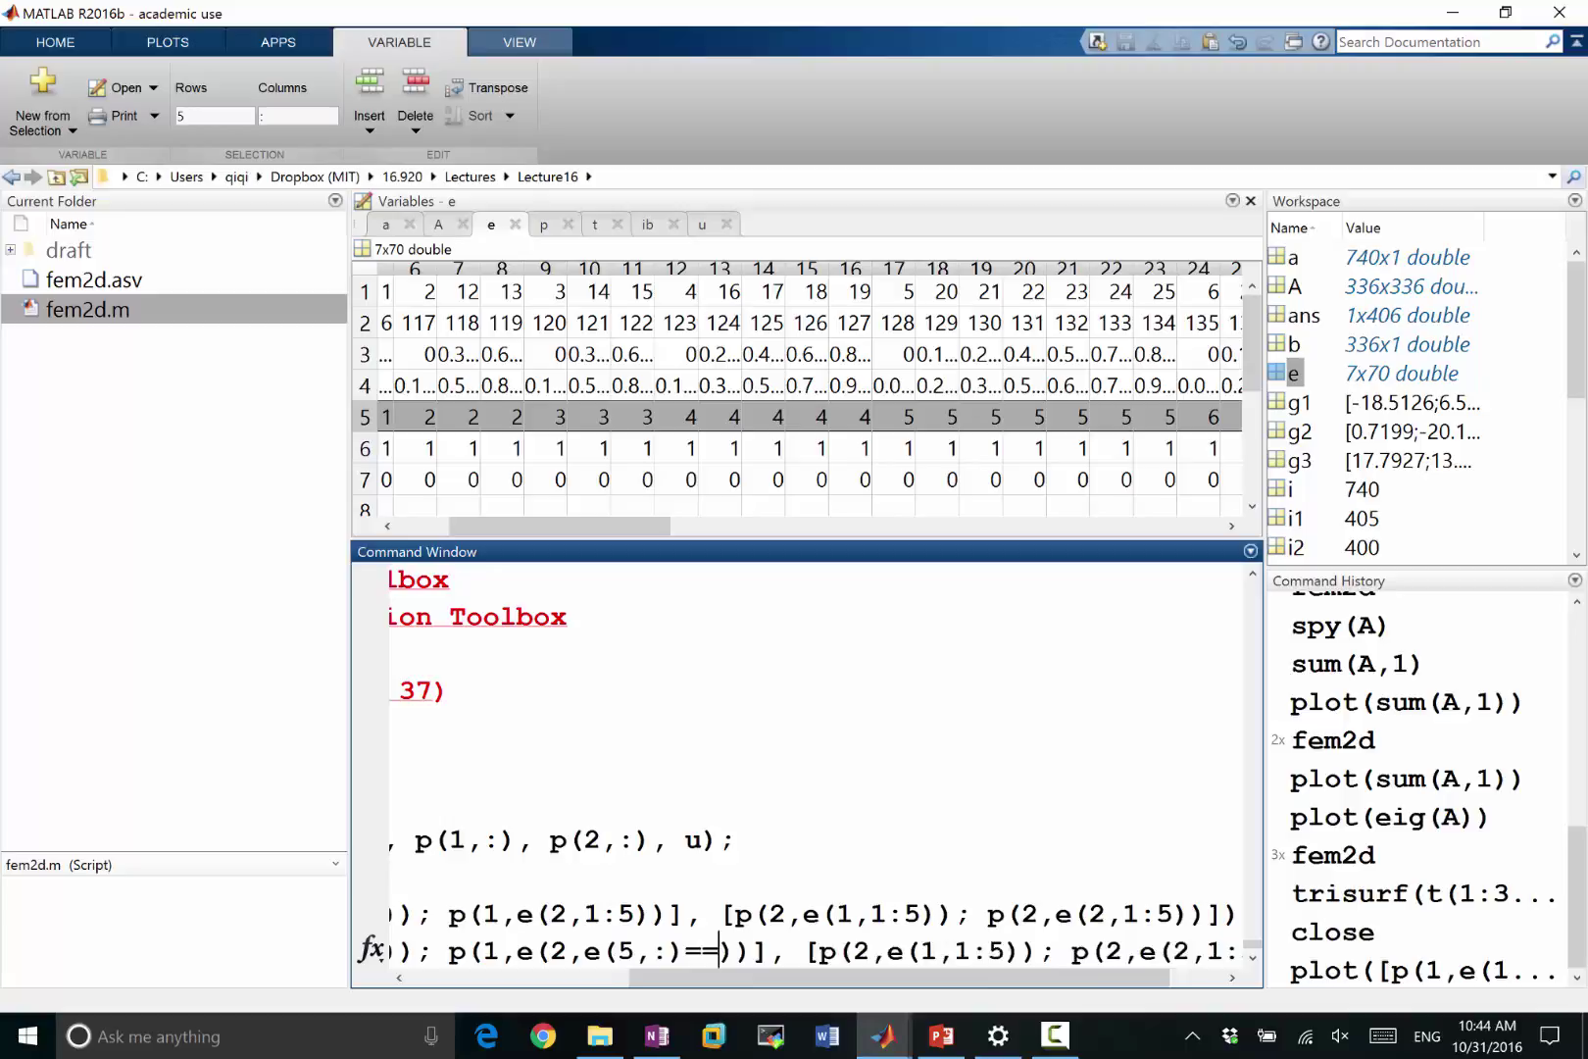
key("ctrl+shift+Left")
key("ctrl+shift+Left")
key("ctrl+shift+Left")
key("ctrl+c")
key("ctrl+Right")
key("ctrl+Right")
key("ctrl+Right")
key("ctrl+Right")
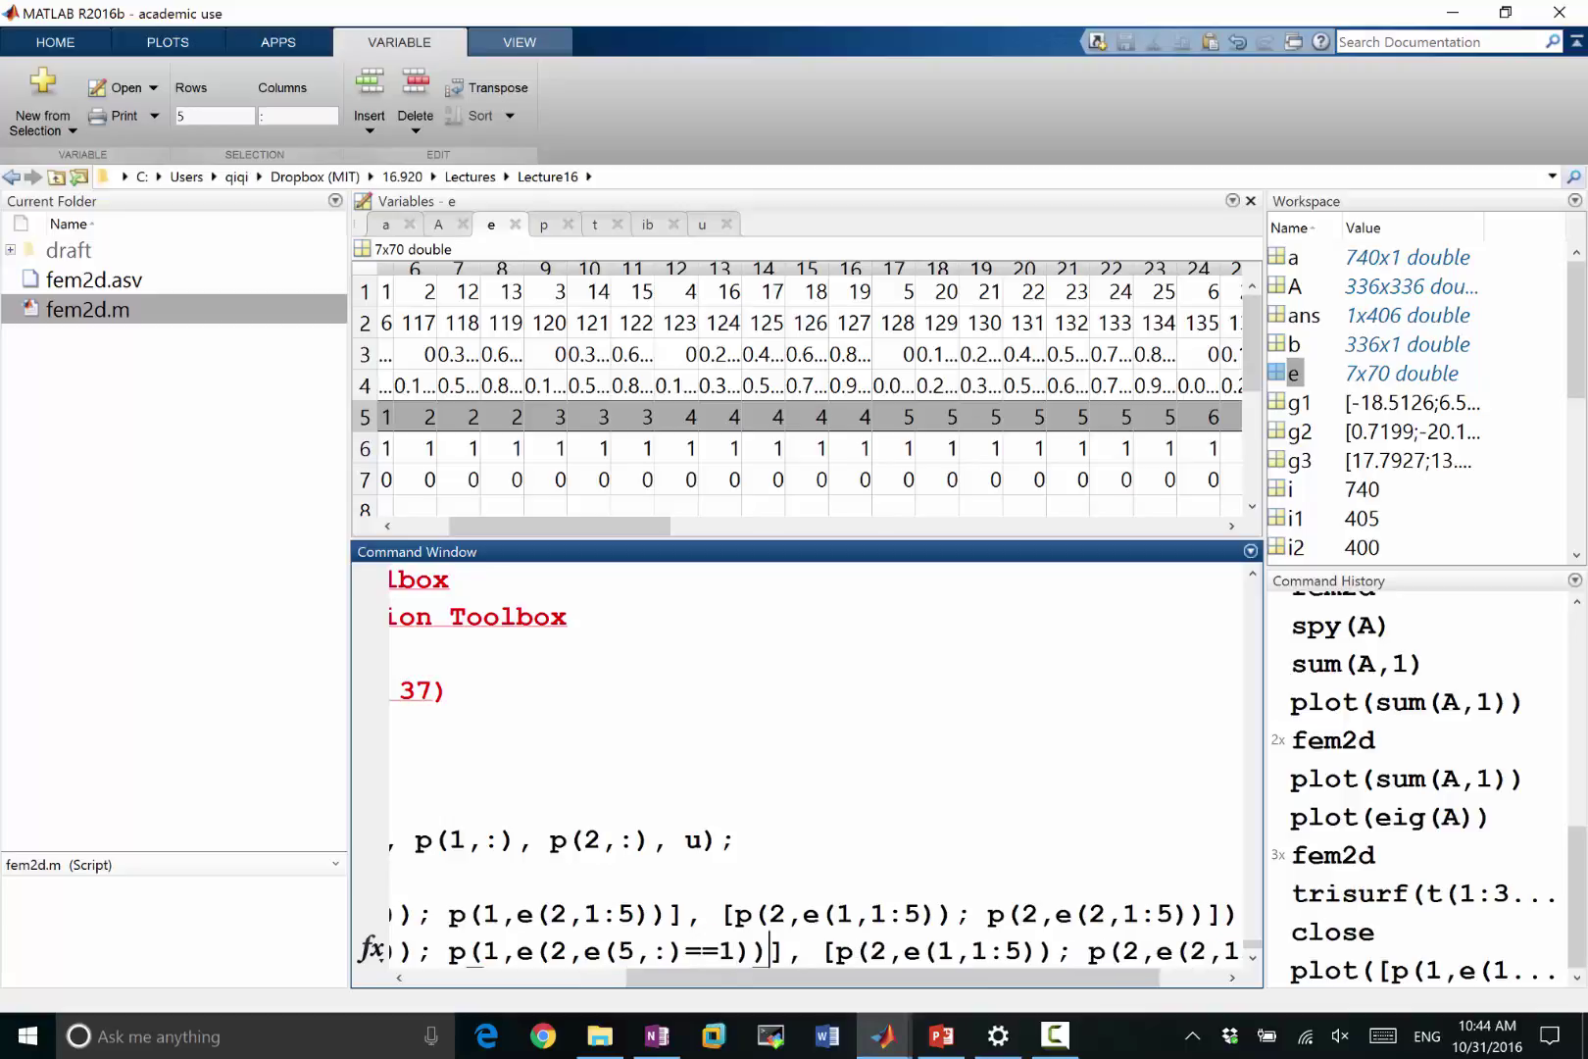
Step: Paste e(5,:)==1 over the remaining three 1:5 ranges and run the boundary-1 plot
key("Right")
key("shift+Right")
key("shift+Right")
key("shift+Right")
key("ctrl+v")
key("ctrl+Right")
key("ctrl+Right")
key("ctrl+Right")
key("ctrl+Right")
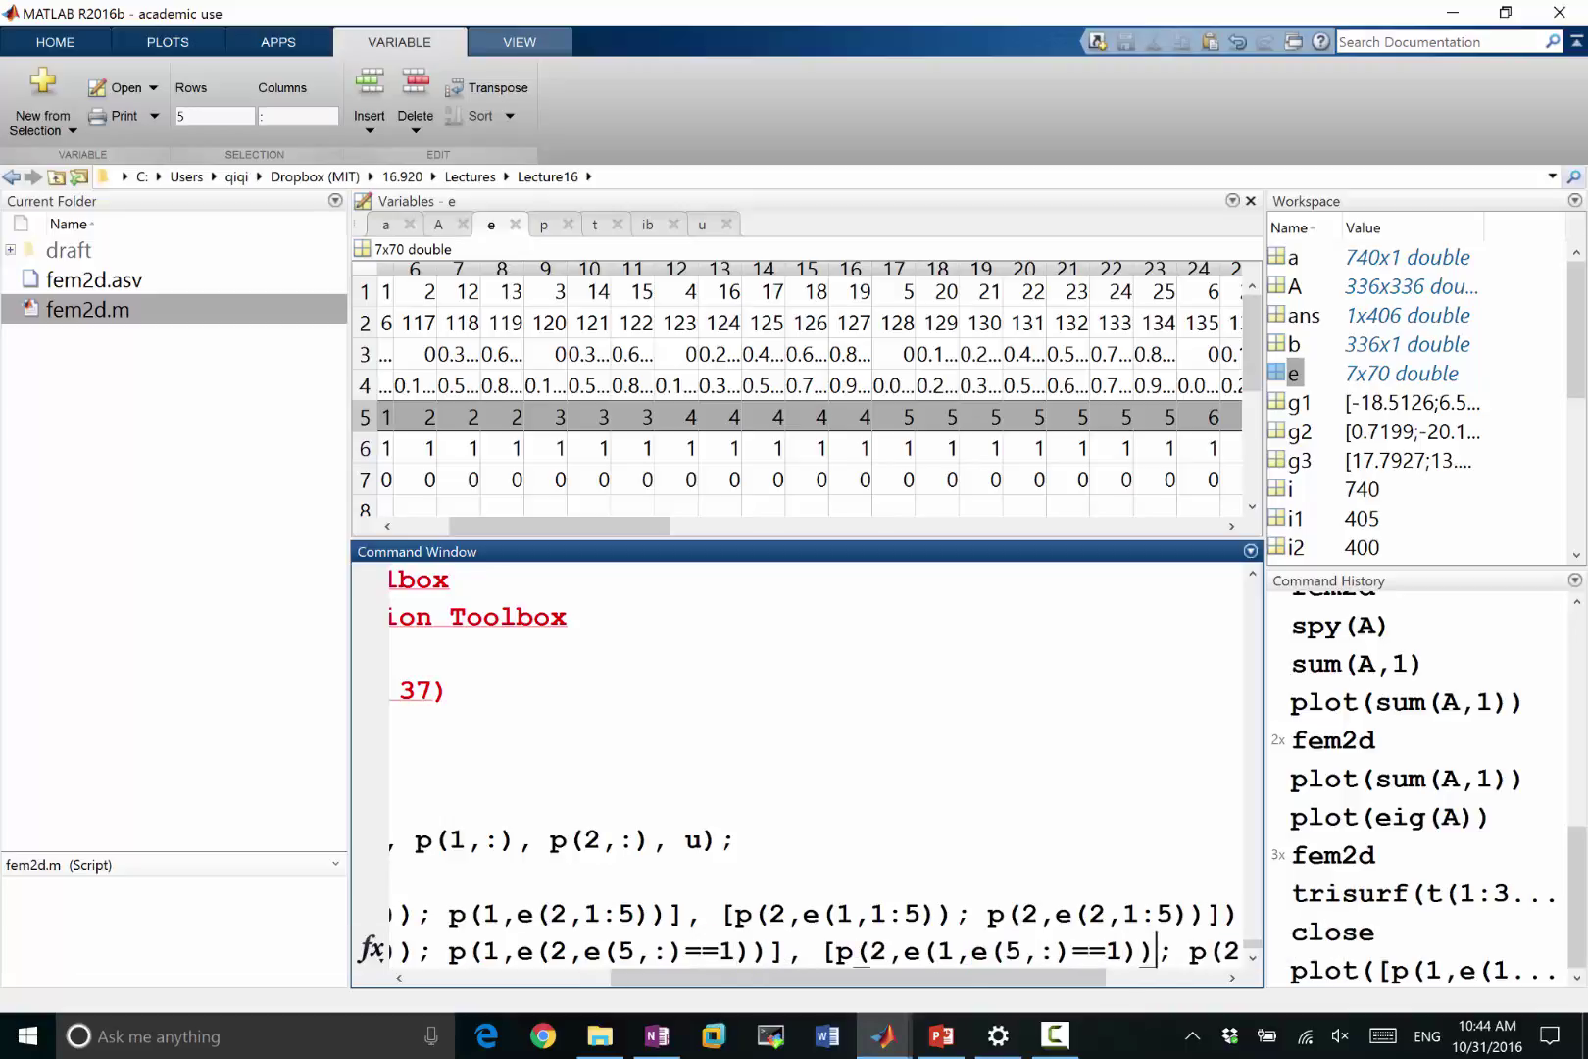
key("shift+Left")
key("shift+Left")
key("shift+Left")
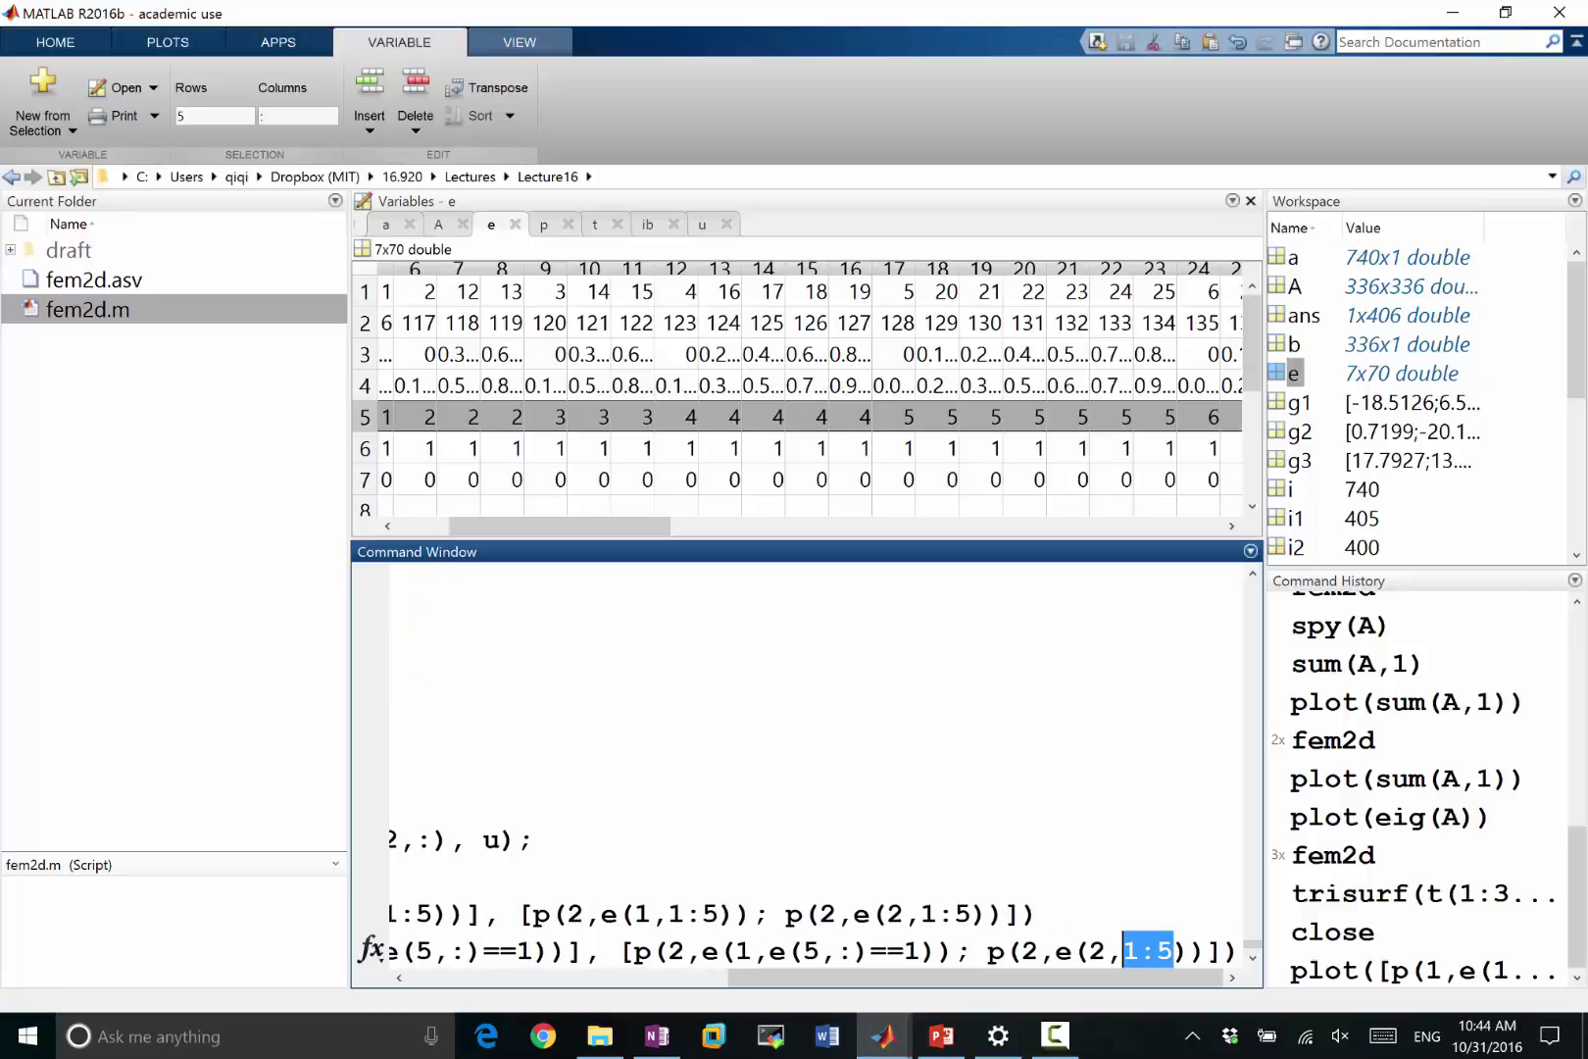
key("ctrl+v")
key("ctrl+Left")
key("ctrl+Left")
key("ctrl+Left")
key("ctrl+Left")
key("ctrl+Left")
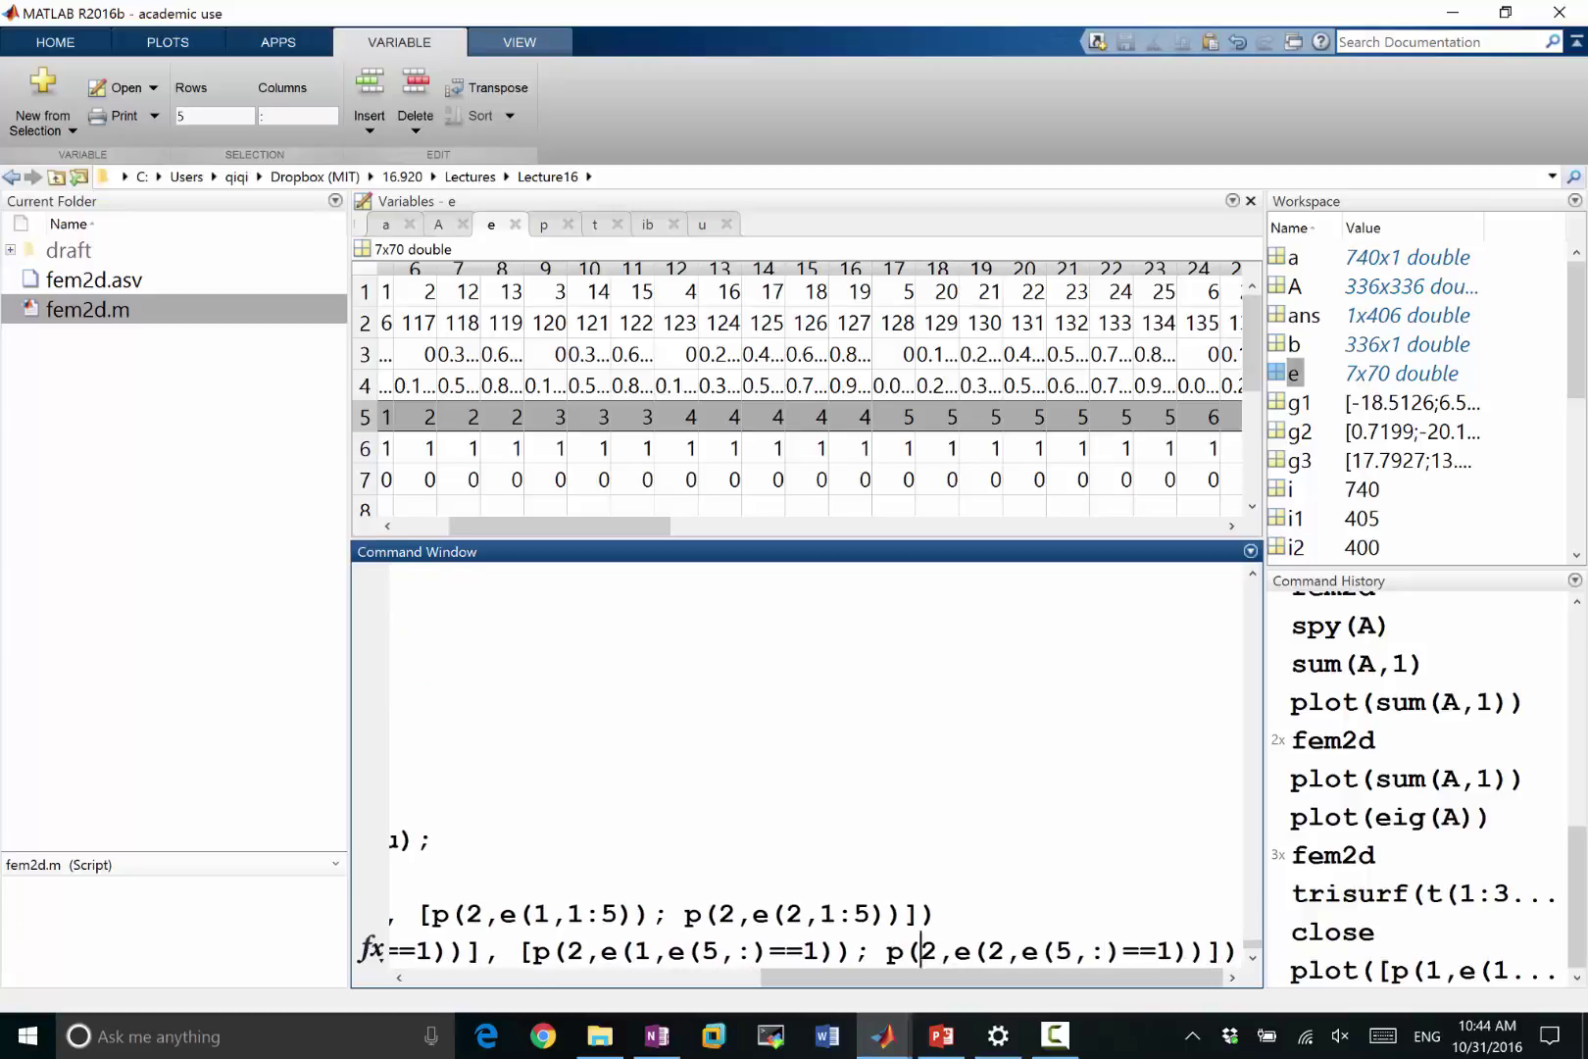
key("ctrl+Left")
key("ctrl+Left")
key("ctrl+Left")
key("ctrl+Left")
key("ctrl+Left")
key("ctrl+Left")
key("ctrl+Left")
key("ctrl+Left")
key("ctrl+Left")
key("ctrl+Left")
key("ctrl+Left")
key("ctrl+Left")
key("ctrl+Left")
key("ctrl+Left")
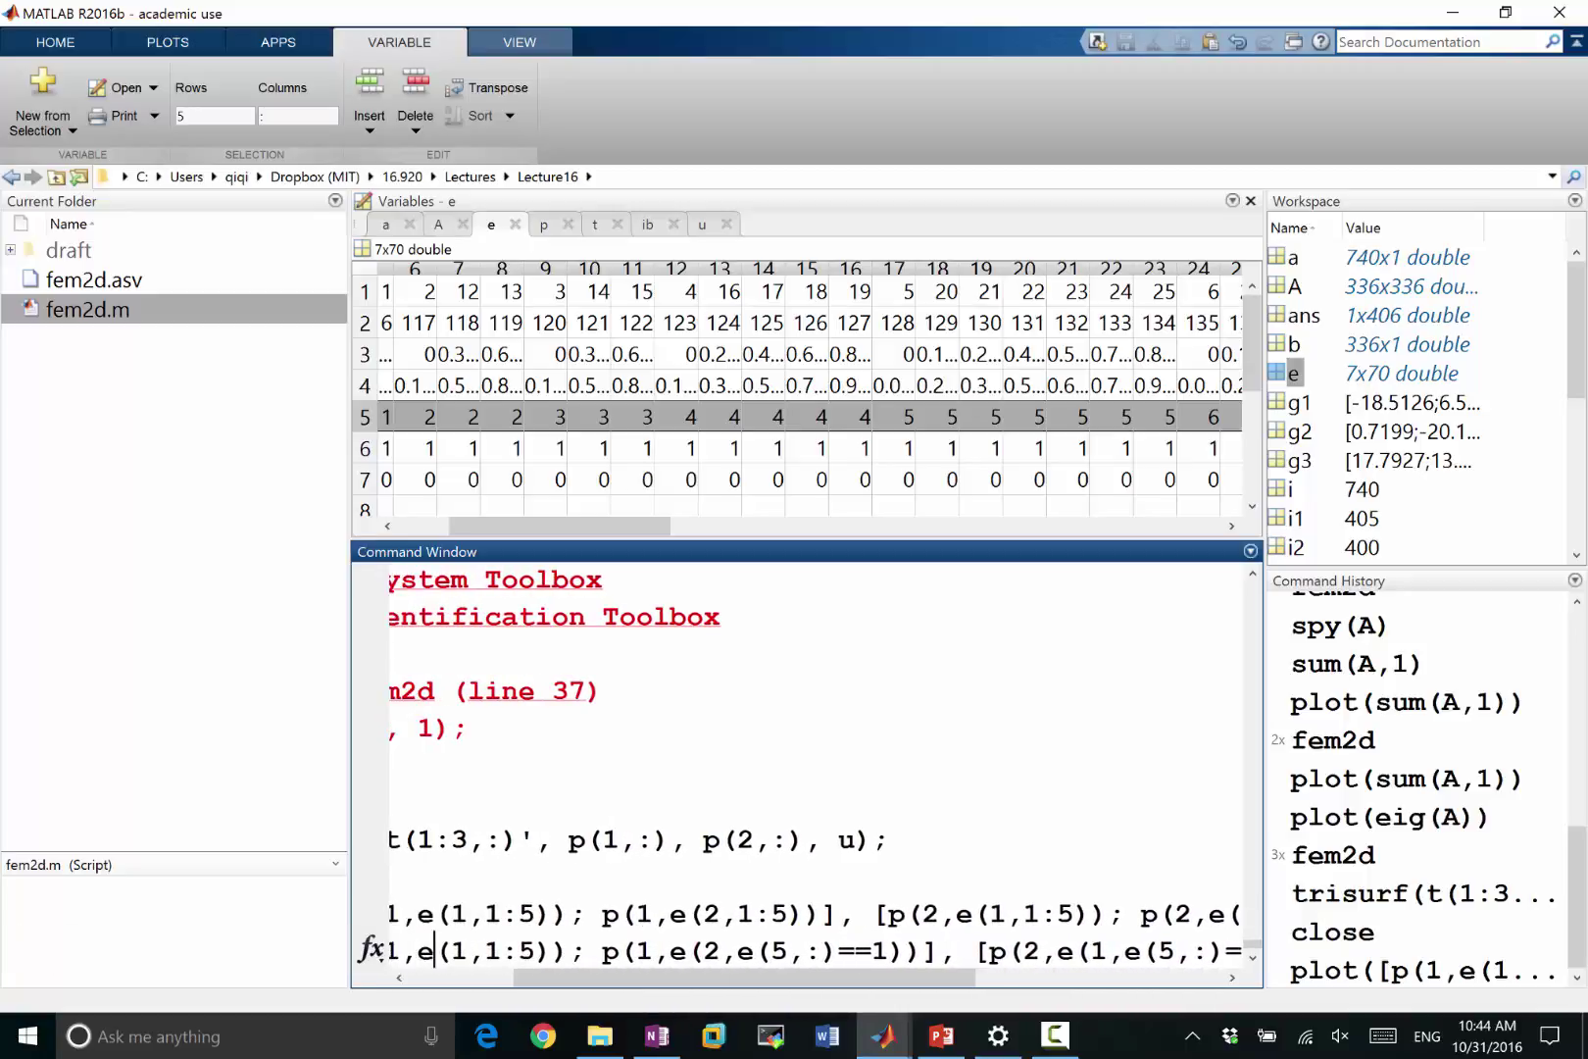
key("Right")
key("Right")
key("shift+Right")
key("shift+Right")
key("shift+Right")
key("ctrl+v")
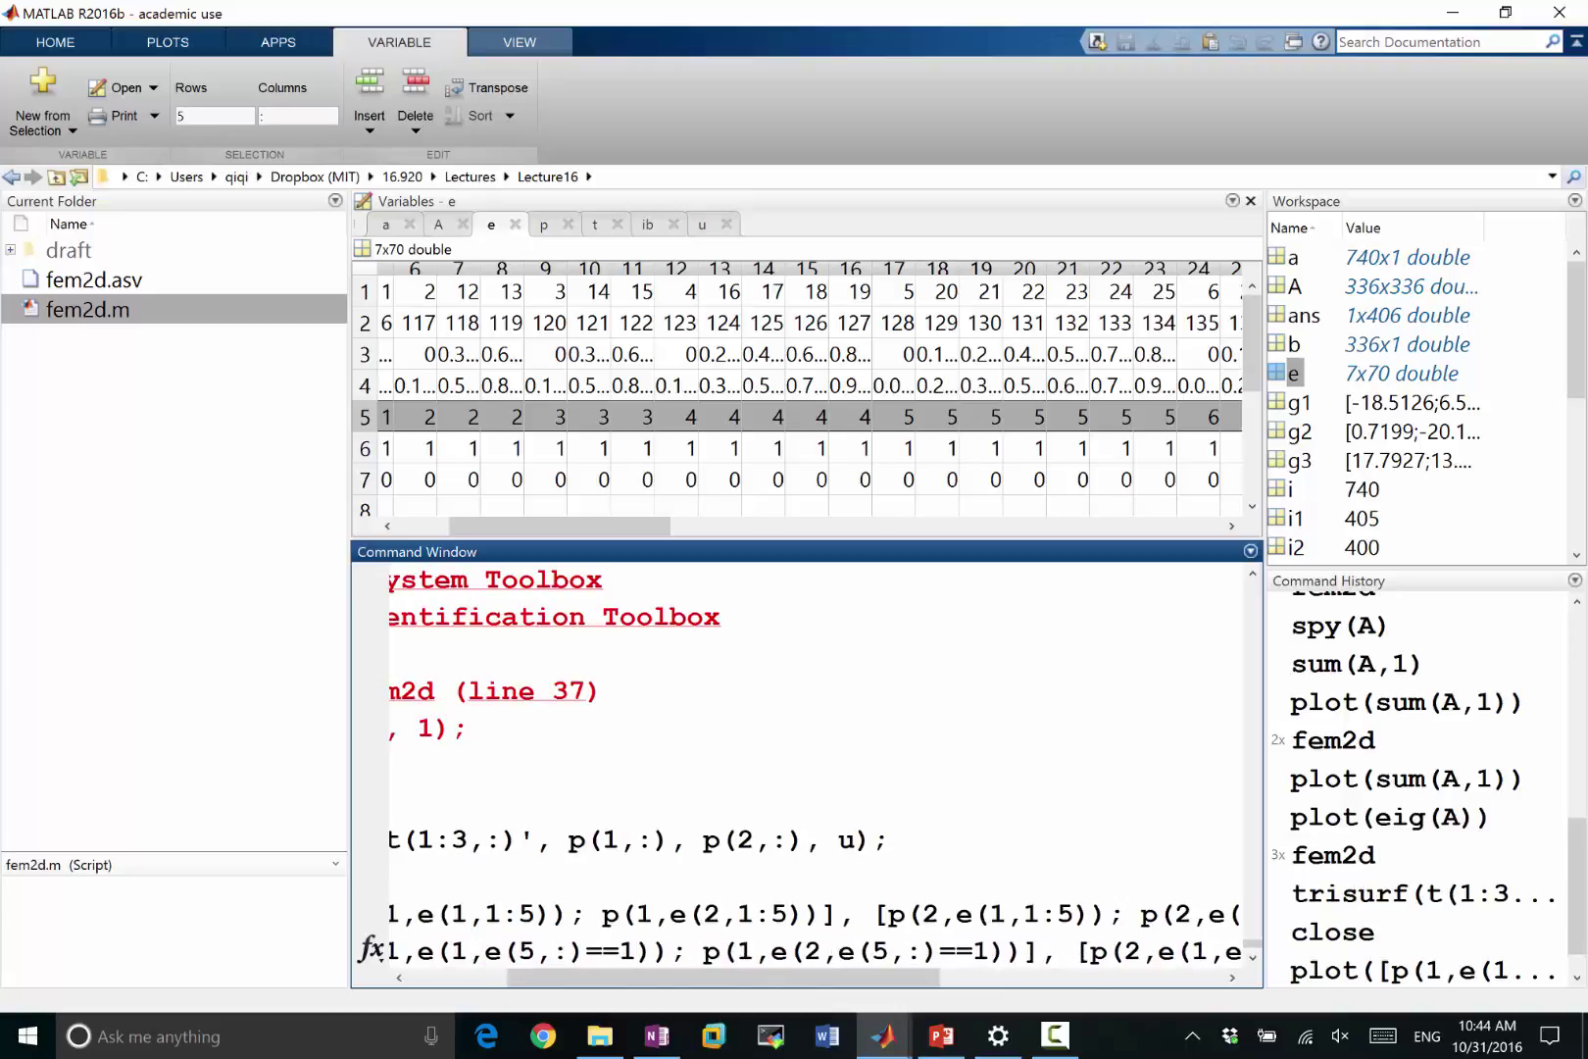
key("Return")
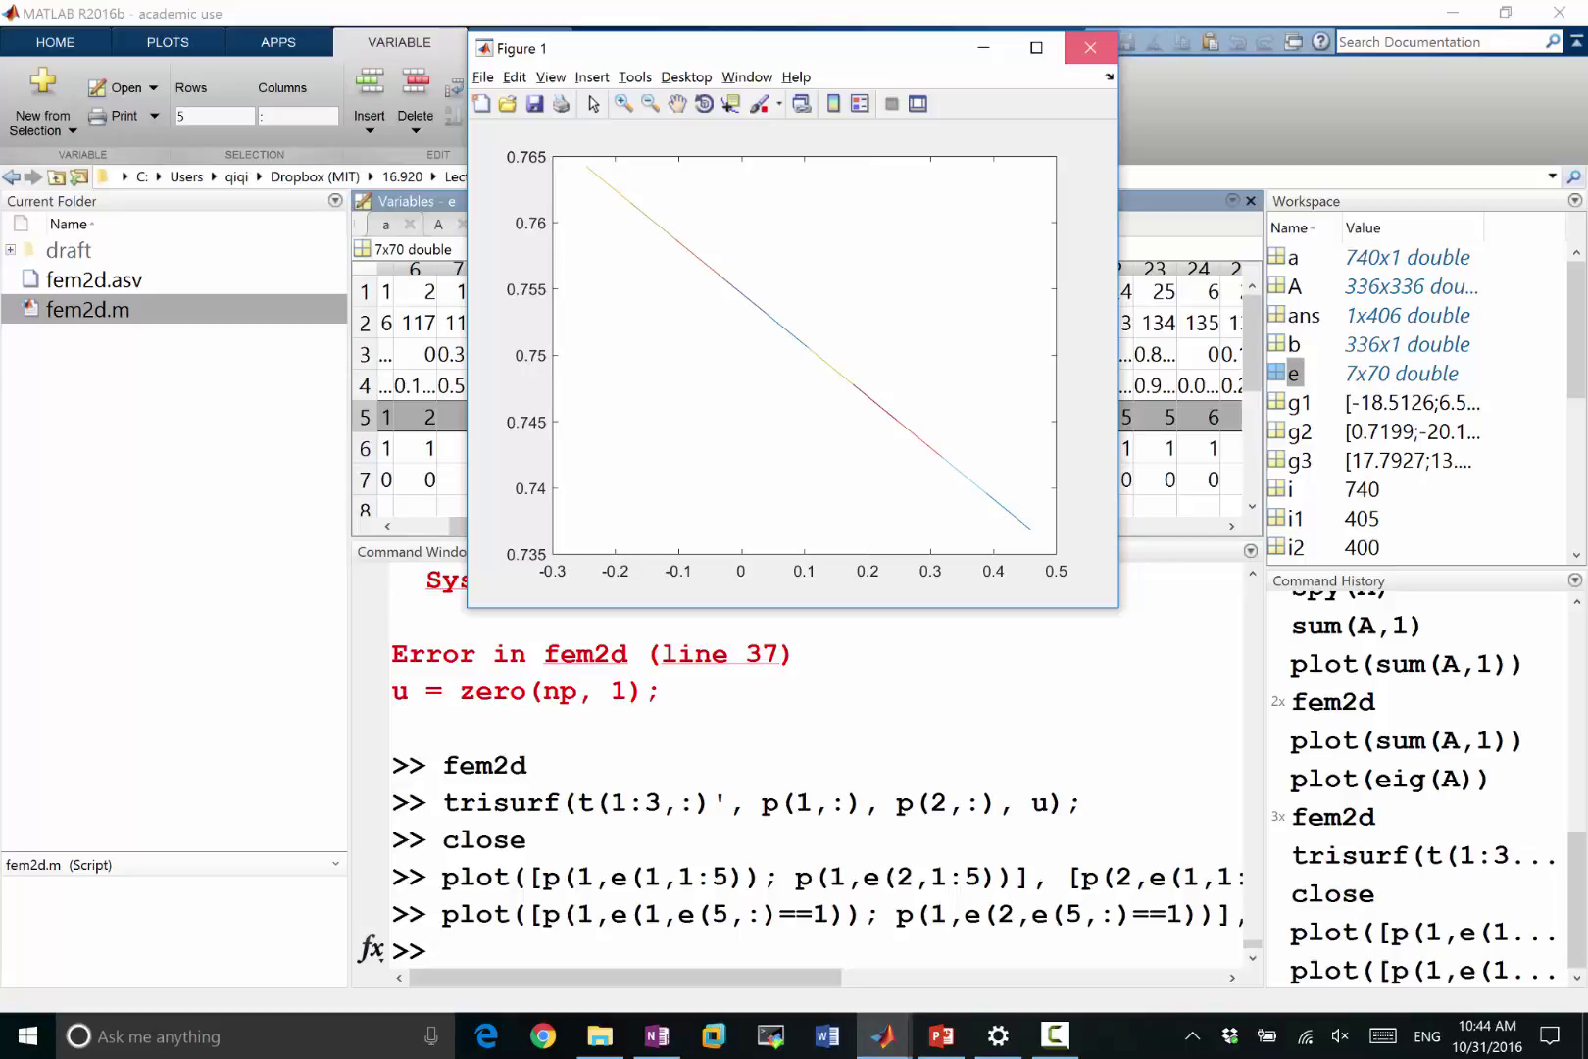
Step: Enlarge the command area and enter ib = unique([e(1,:), e(2,:)]);
left_click(443, 950)
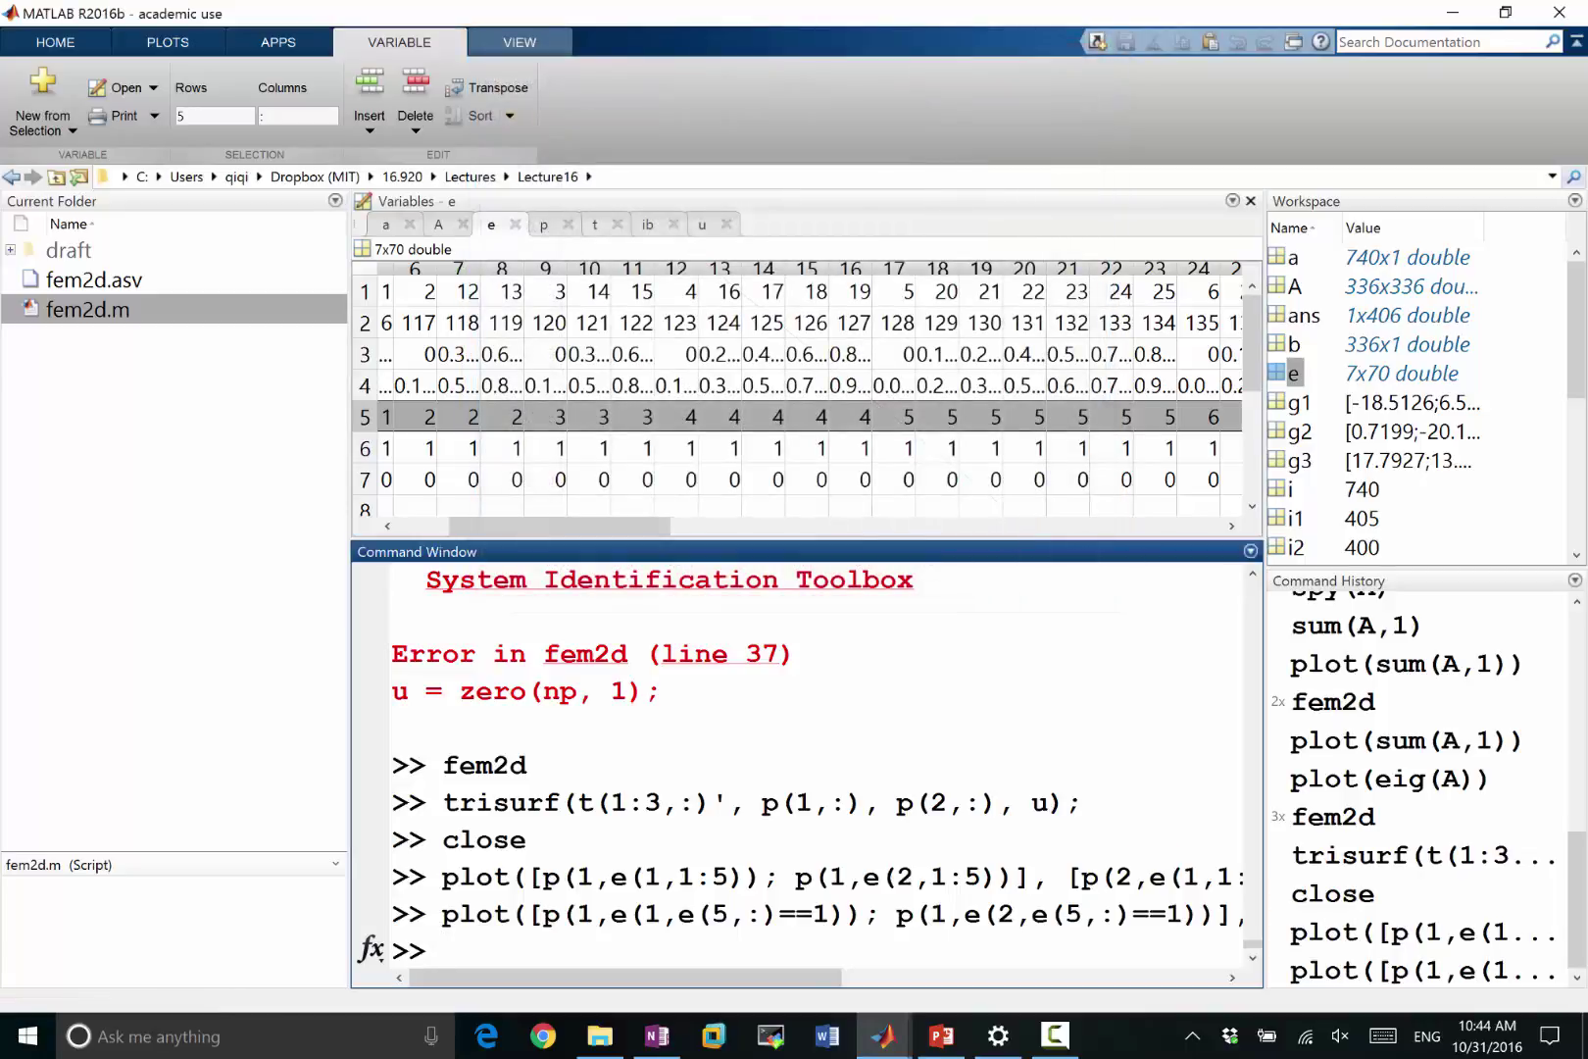
left_click_drag(804, 540, 804, 466)
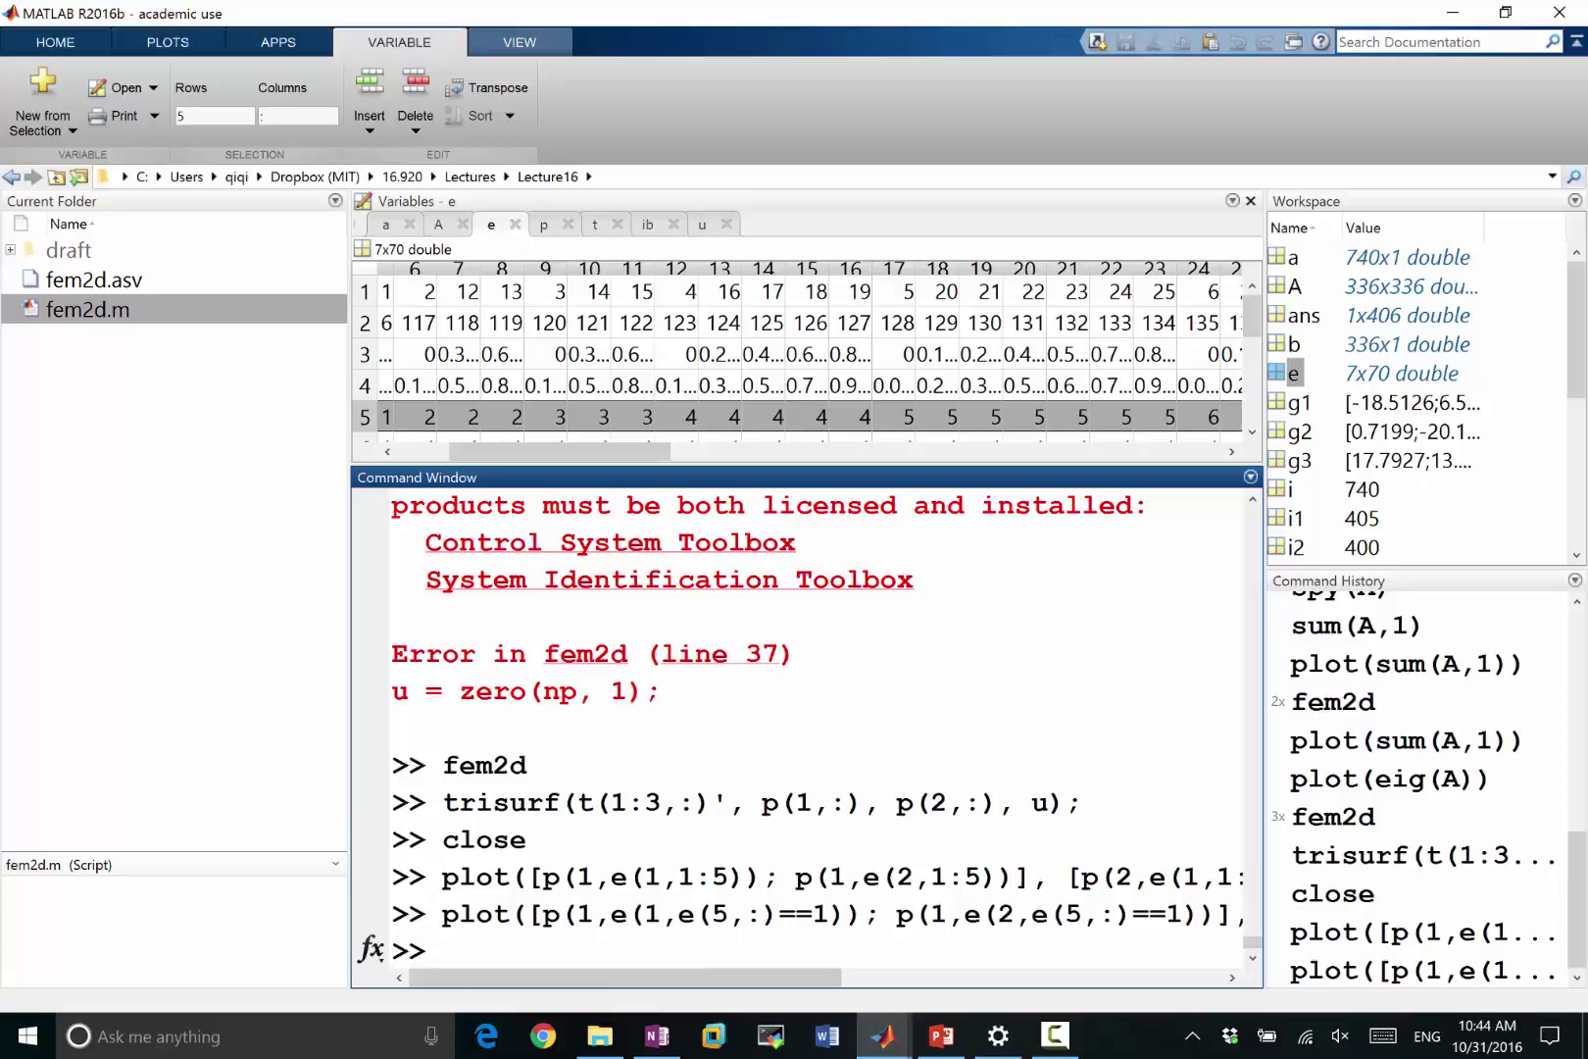
type("ib = unique([e(1,:), e(2,:)]);")
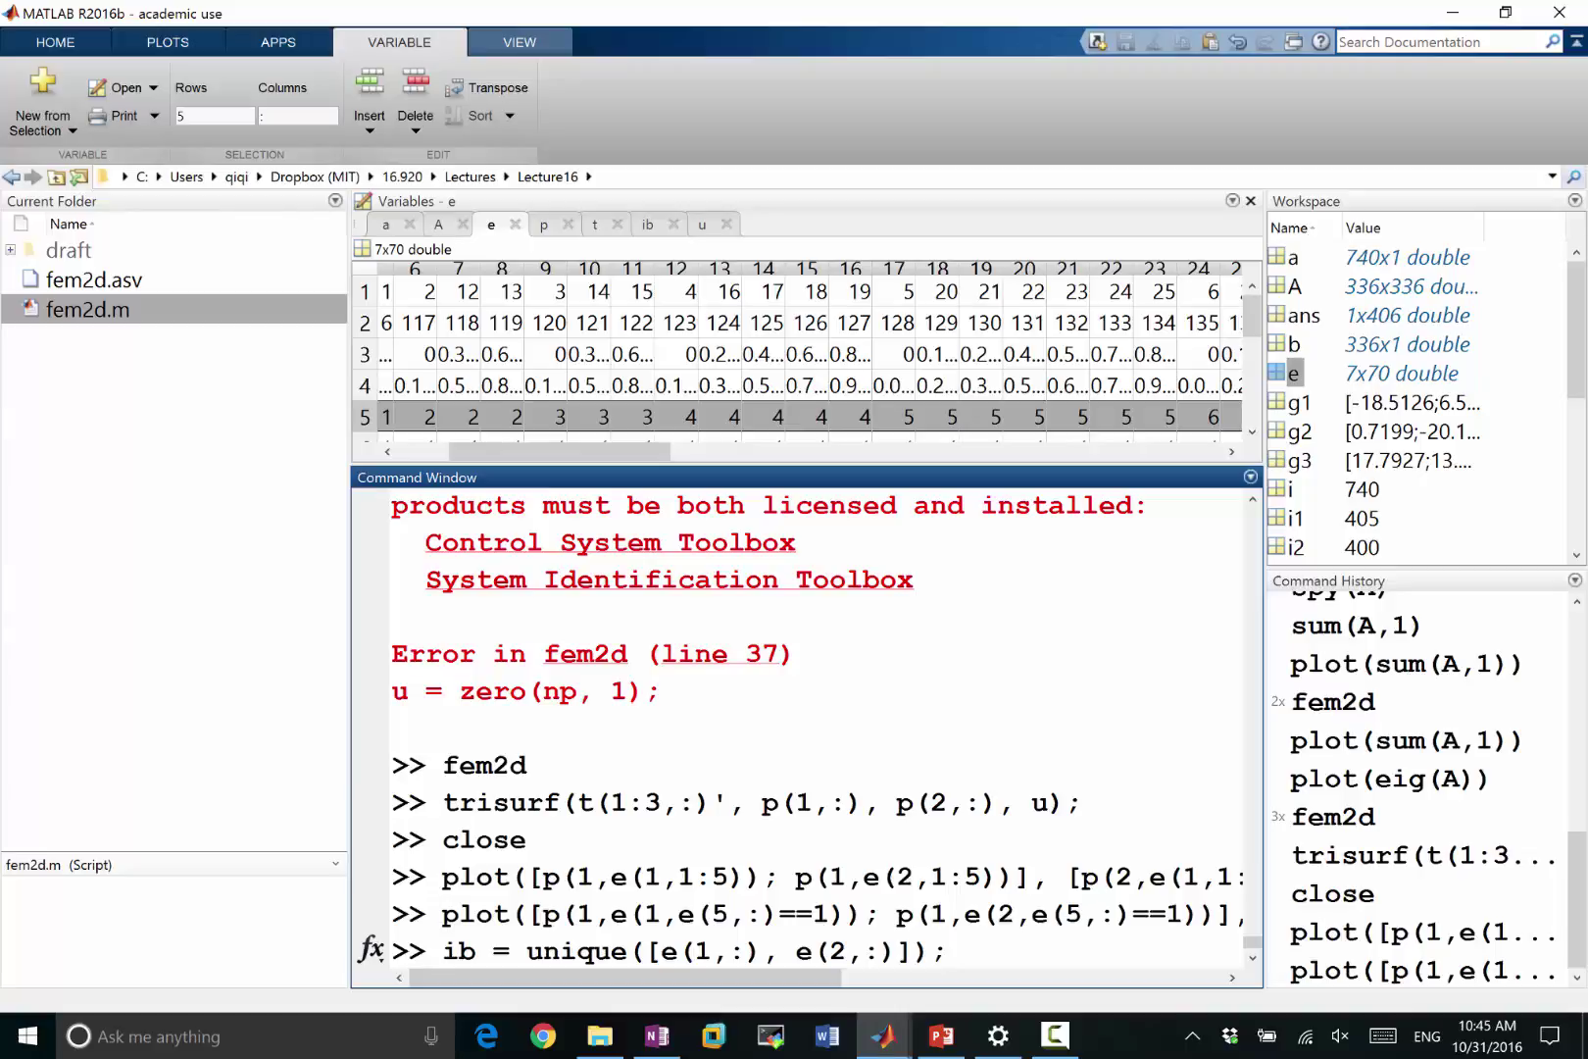
Step: Replace both ':' column indices with e(5,:)==1 and run the unique command
left_click(916, 951)
left_click(745, 951)
key("shift+Left")
type("e(")
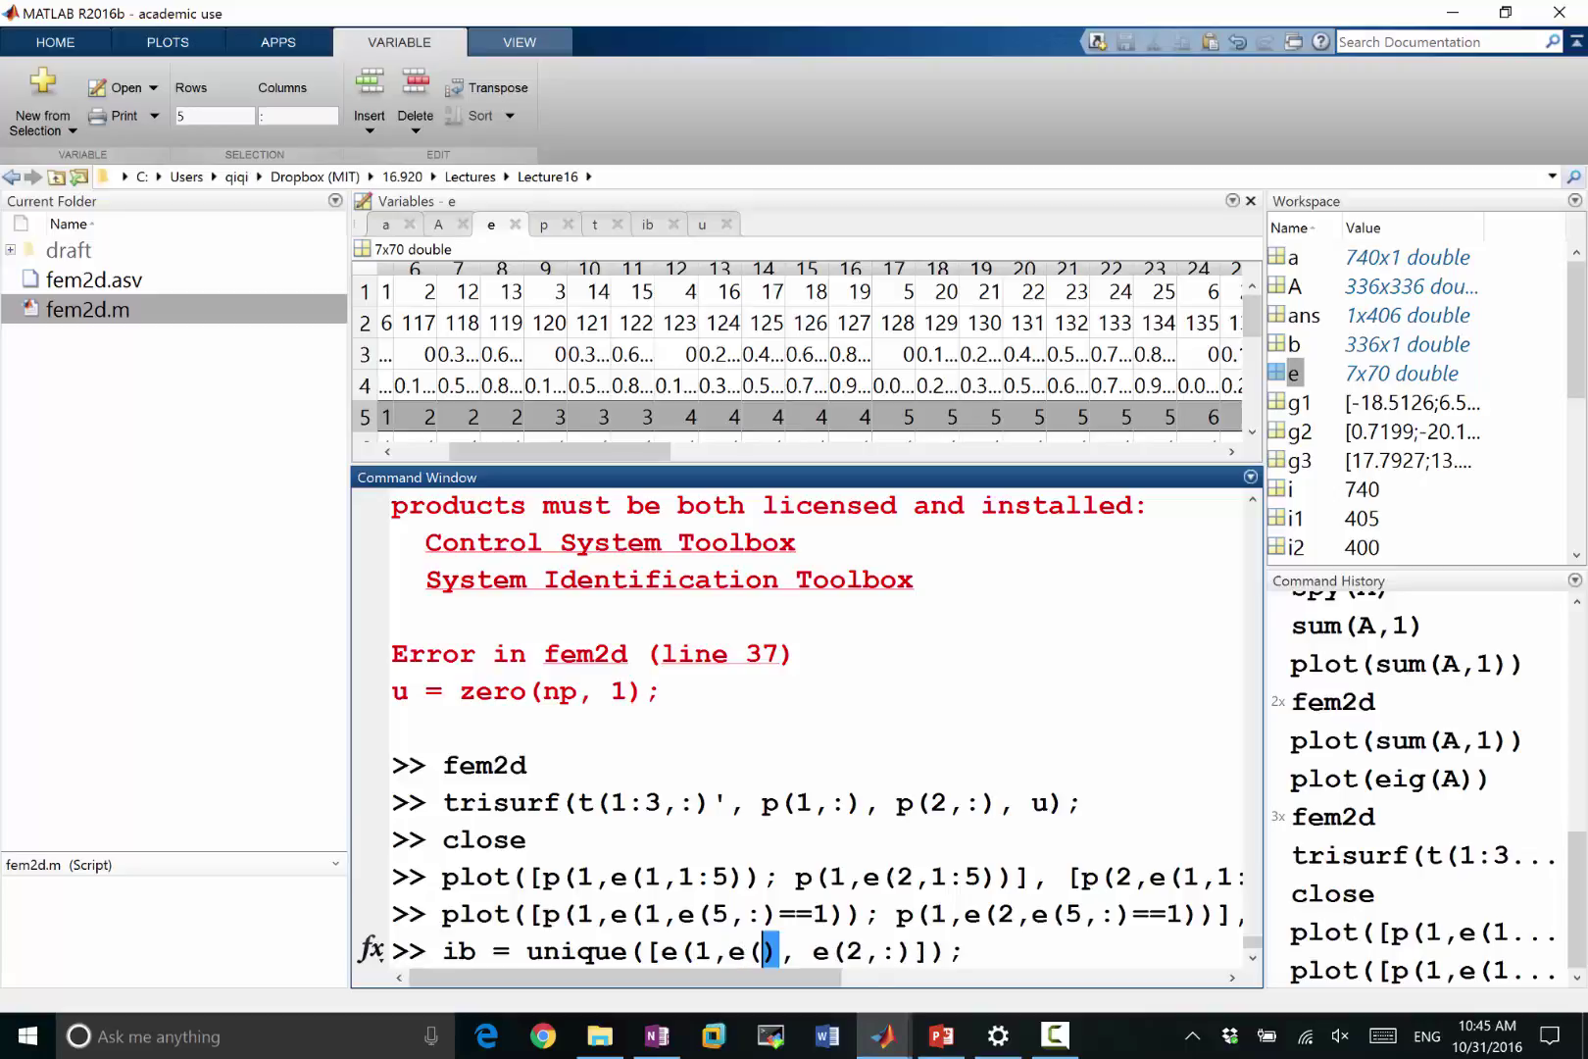
type("5")
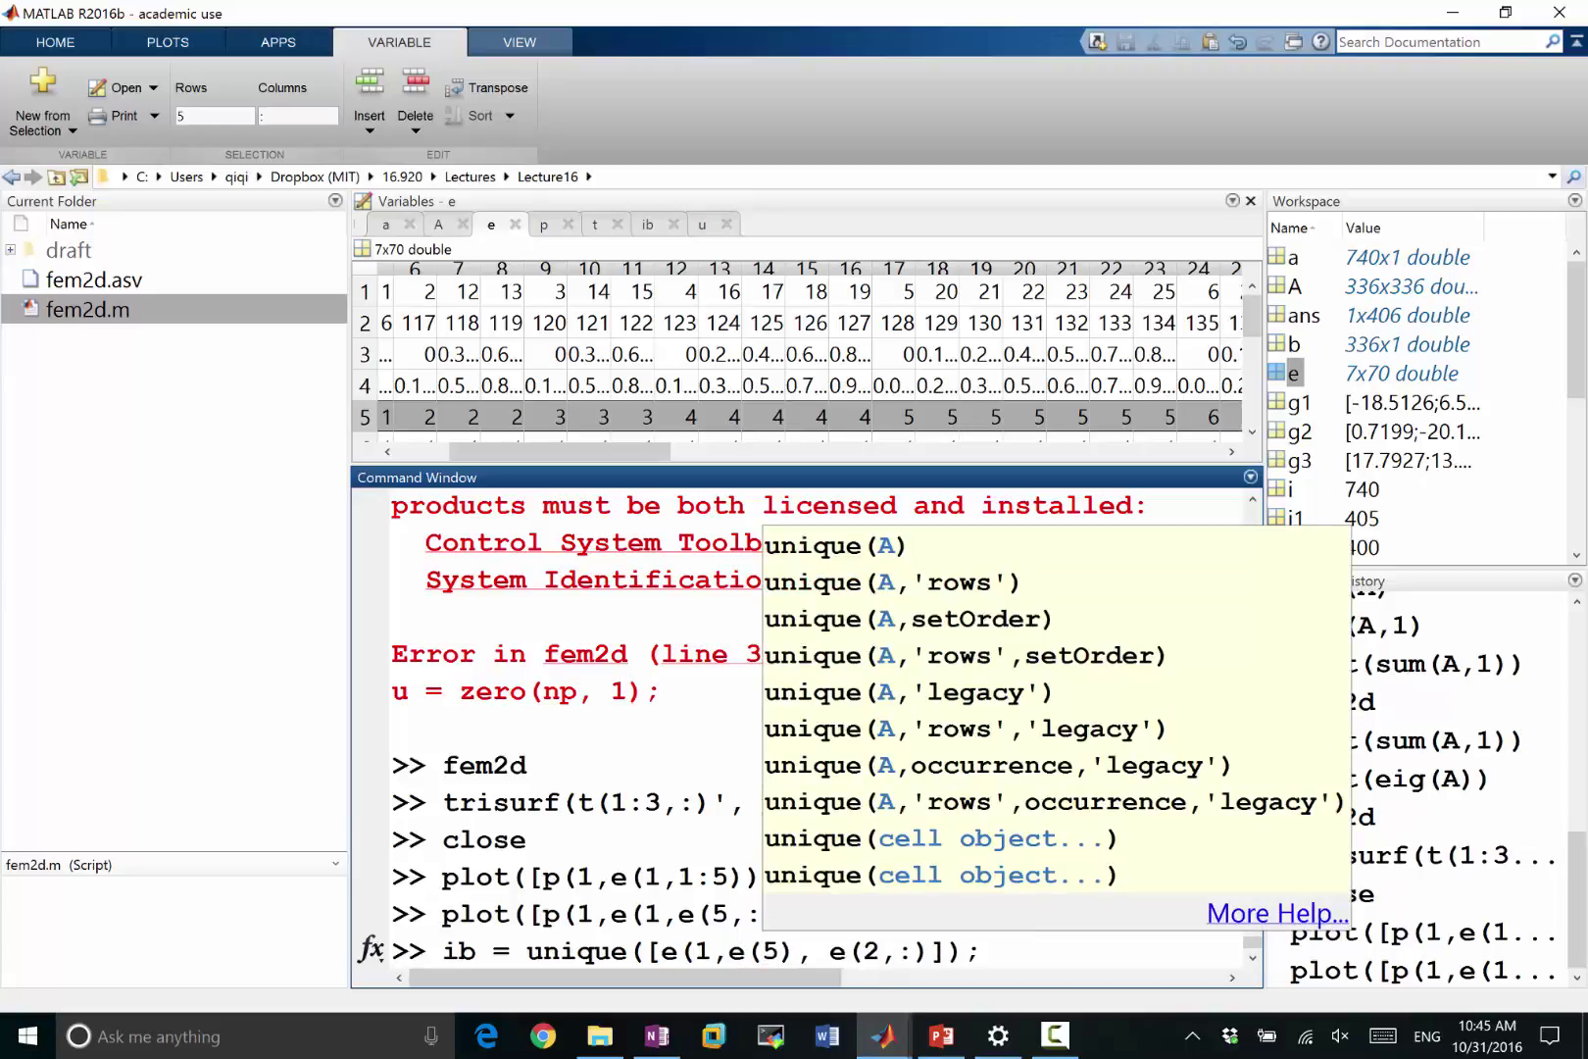
type(",:)=")
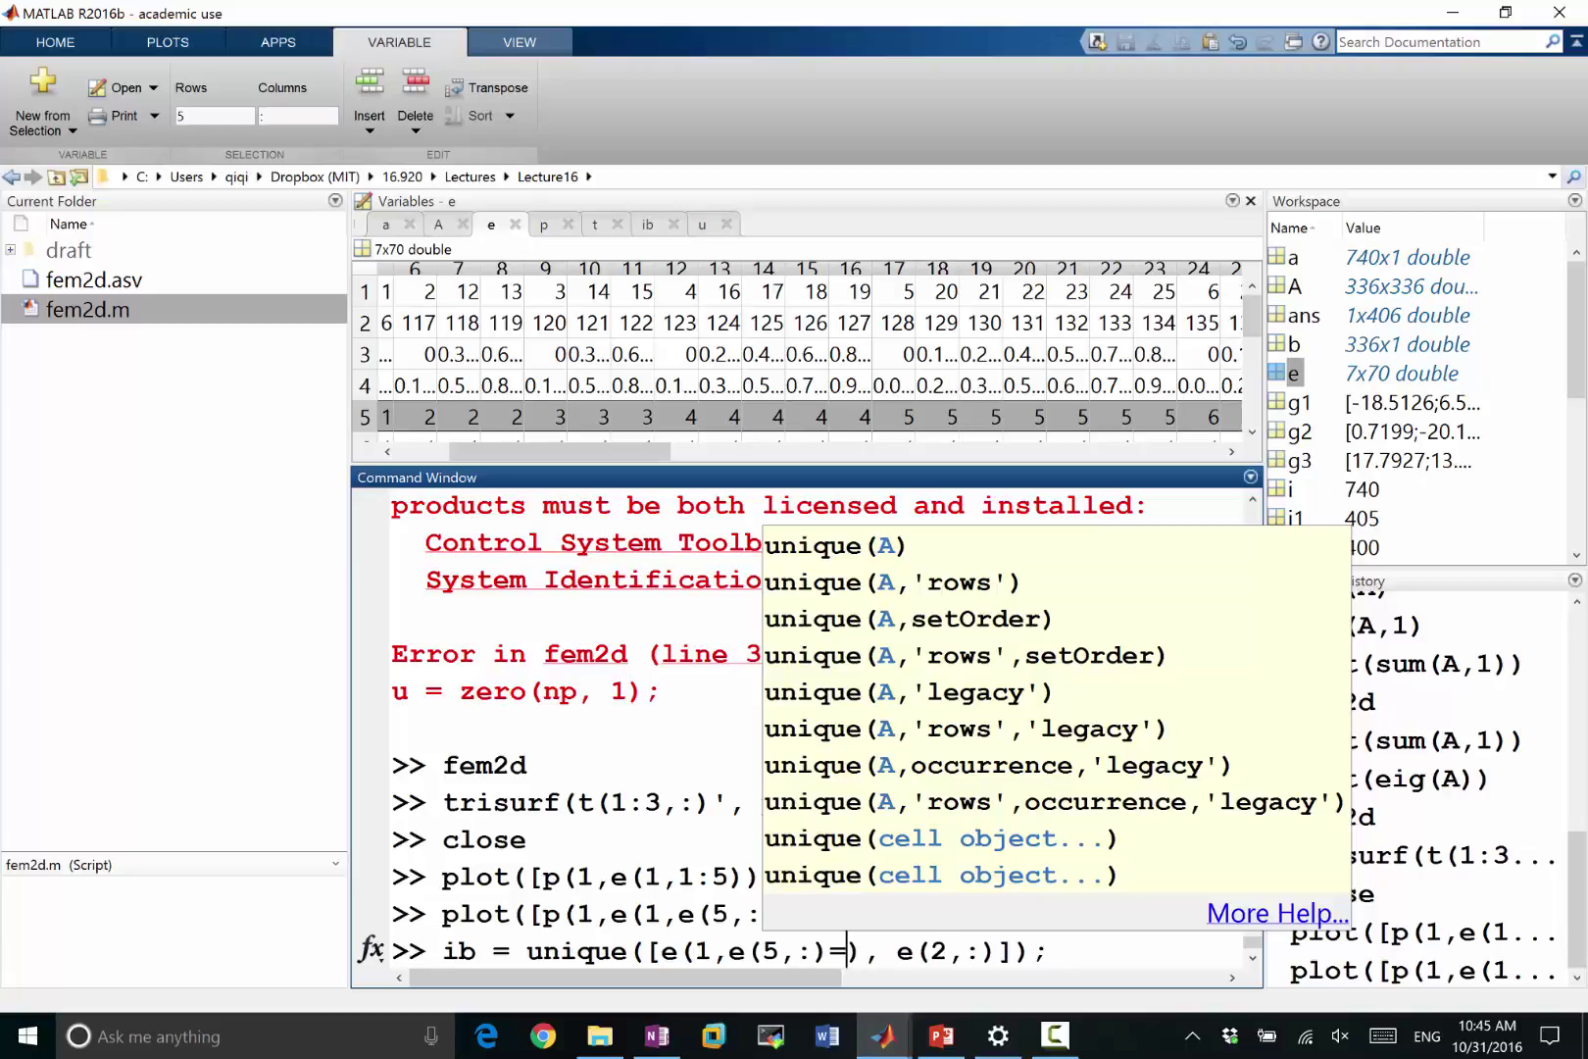
type("=1")
key("shift+Left")
key("shift+Left")
key("shift+Left")
key("shift+Left")
key("shift+Left")
key("shift+Left")
key("shift+Left")
key("shift+Left")
key("shift+Left")
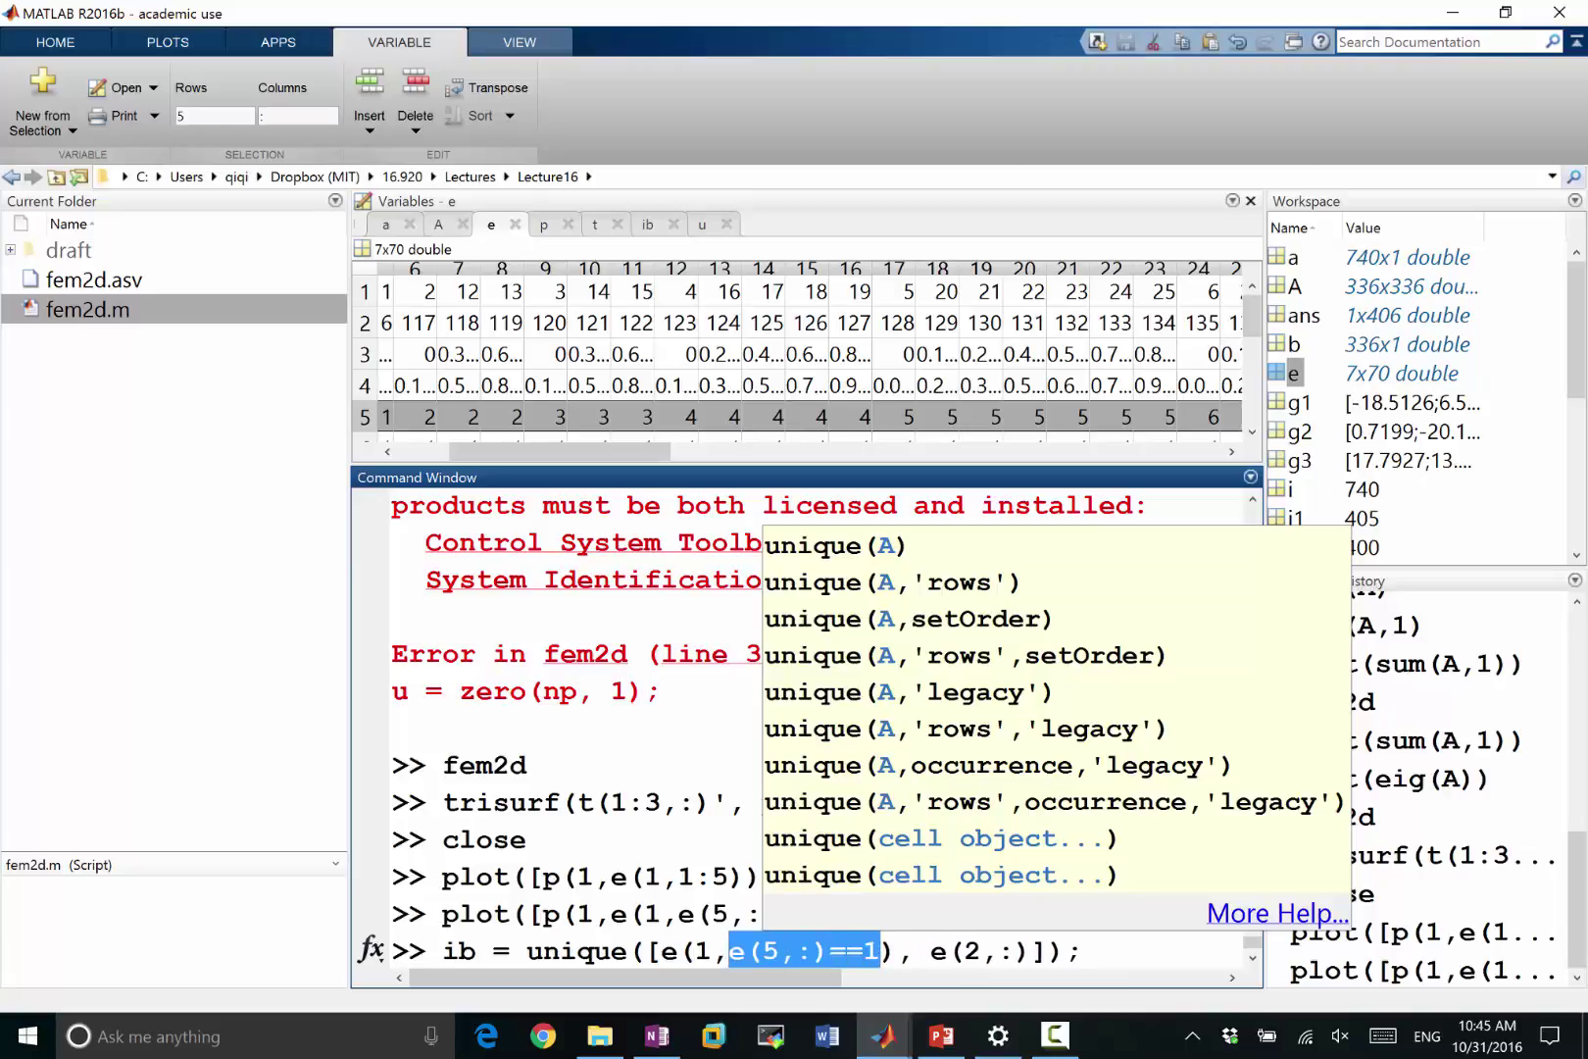
key("ctrl+c")
key("Right")
key("Right")
key("Right")
key("Right")
key("Right")
key("Right")
key("Right")
key("Right")
key("shift+Right")
key("ctrl+v")
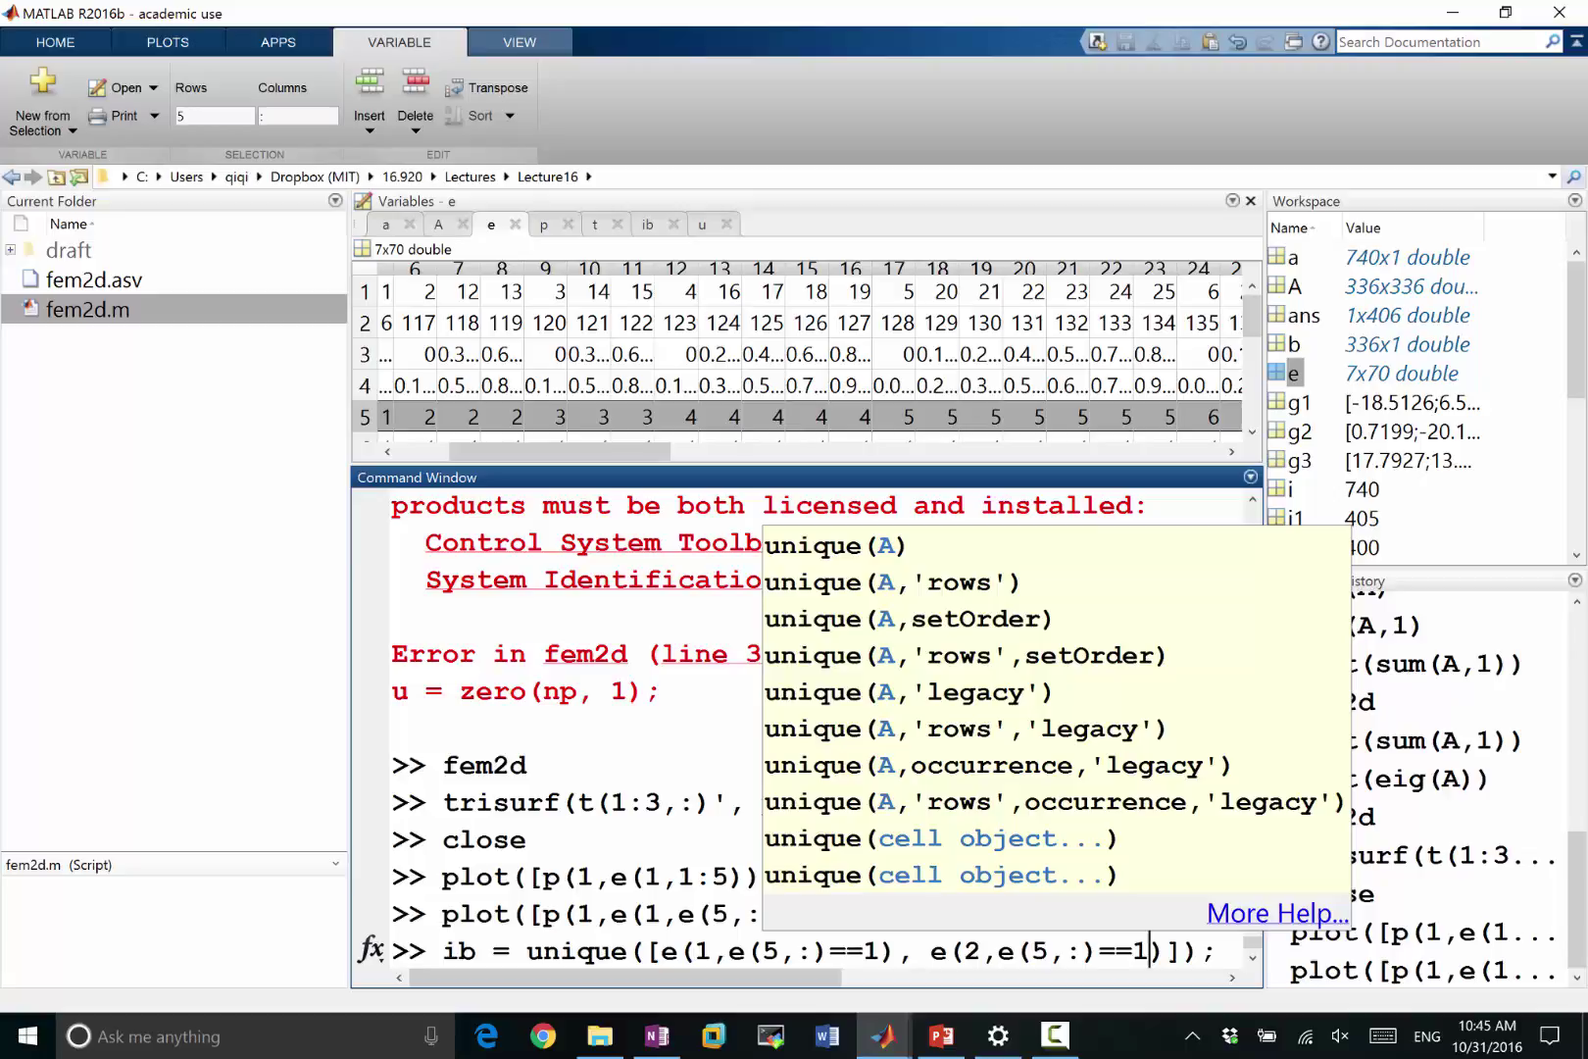
key("Return")
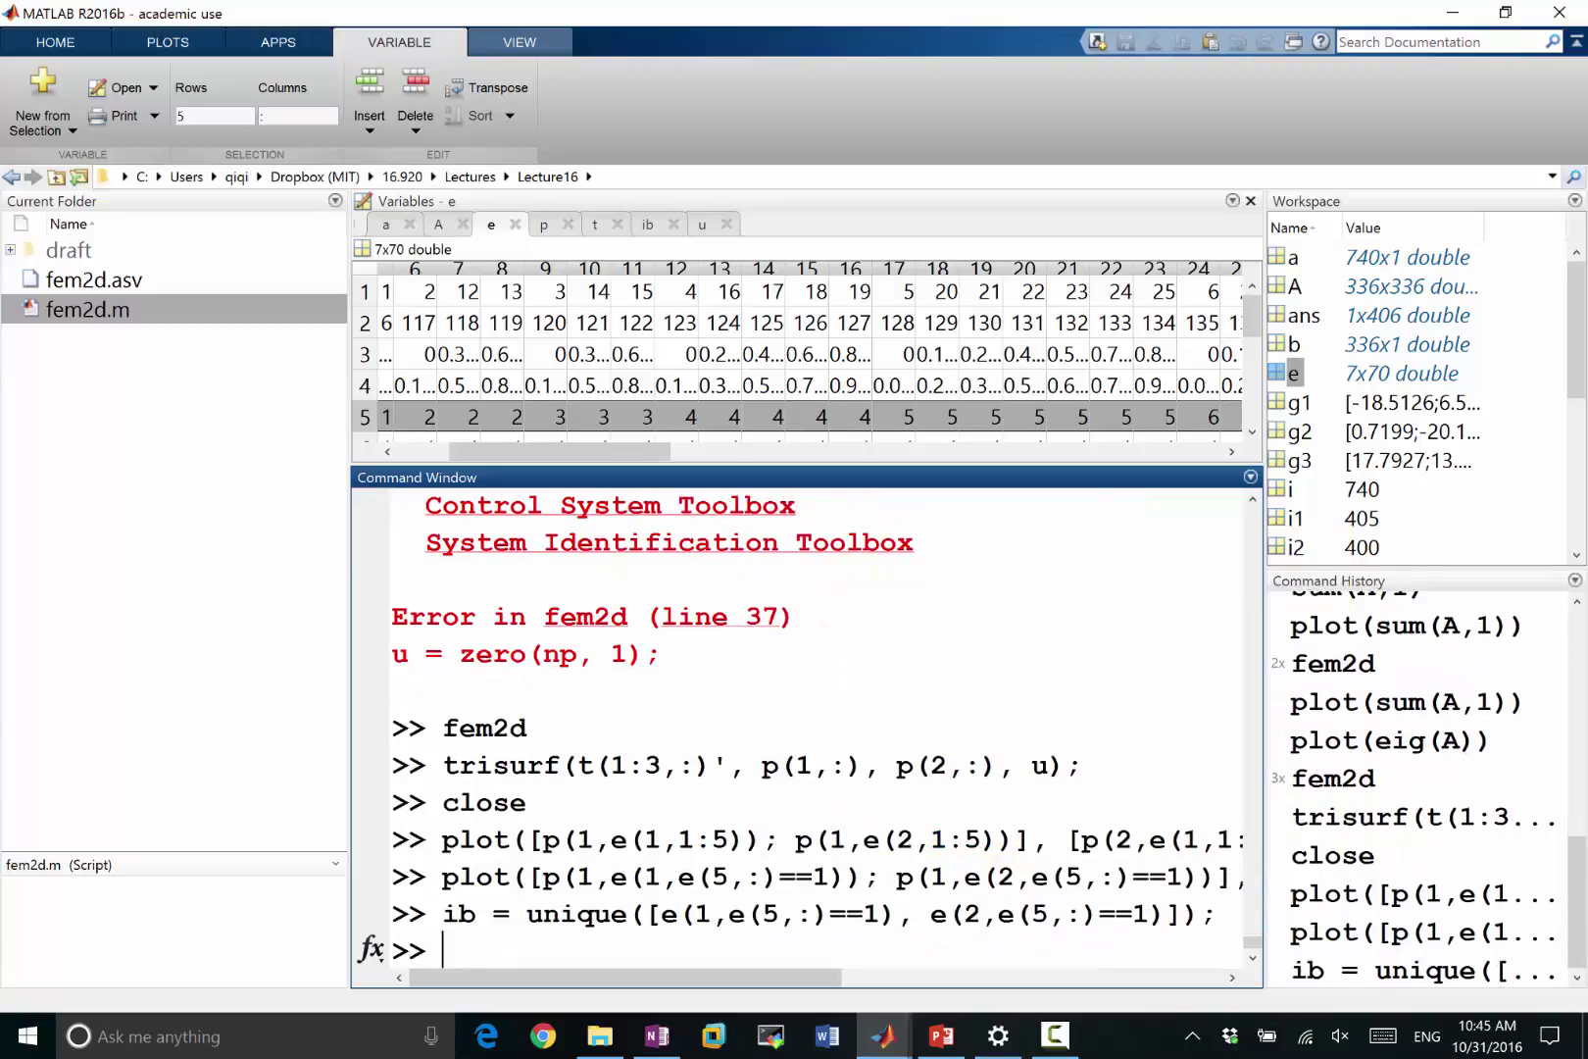
Step: Open fem2d.m from Current Folder in the Editor and run it with the new ib
scroll(1421, 402, "down", 4)
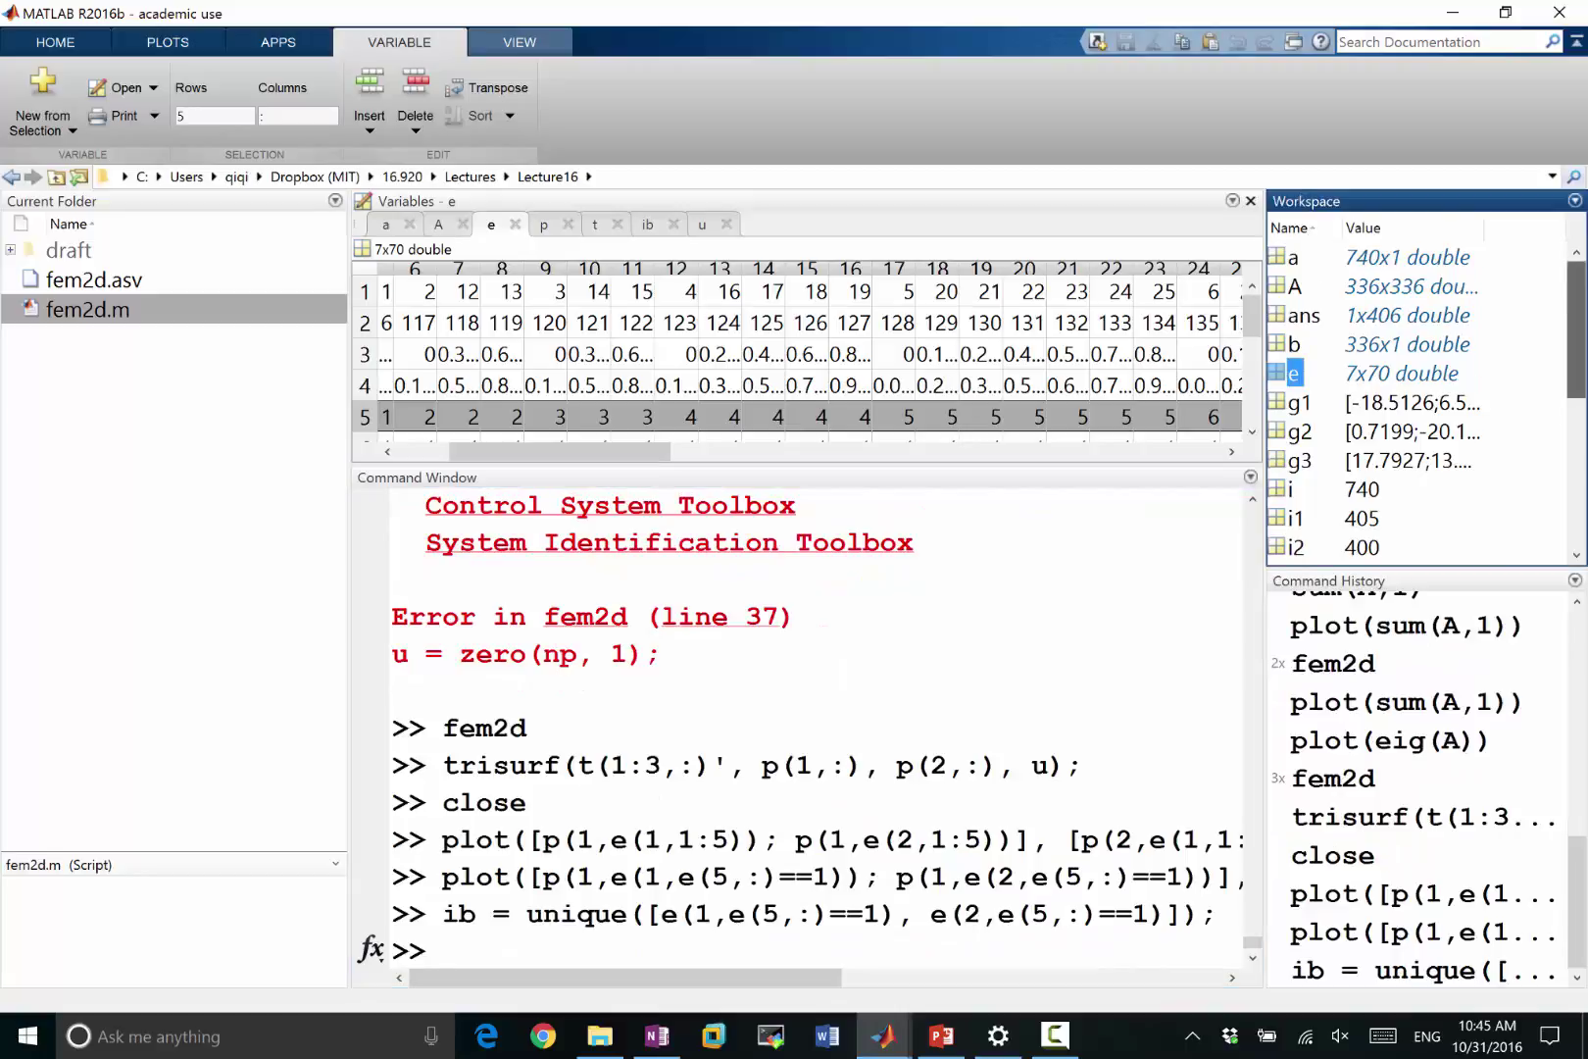
scroll(1412, 328, "up", 1)
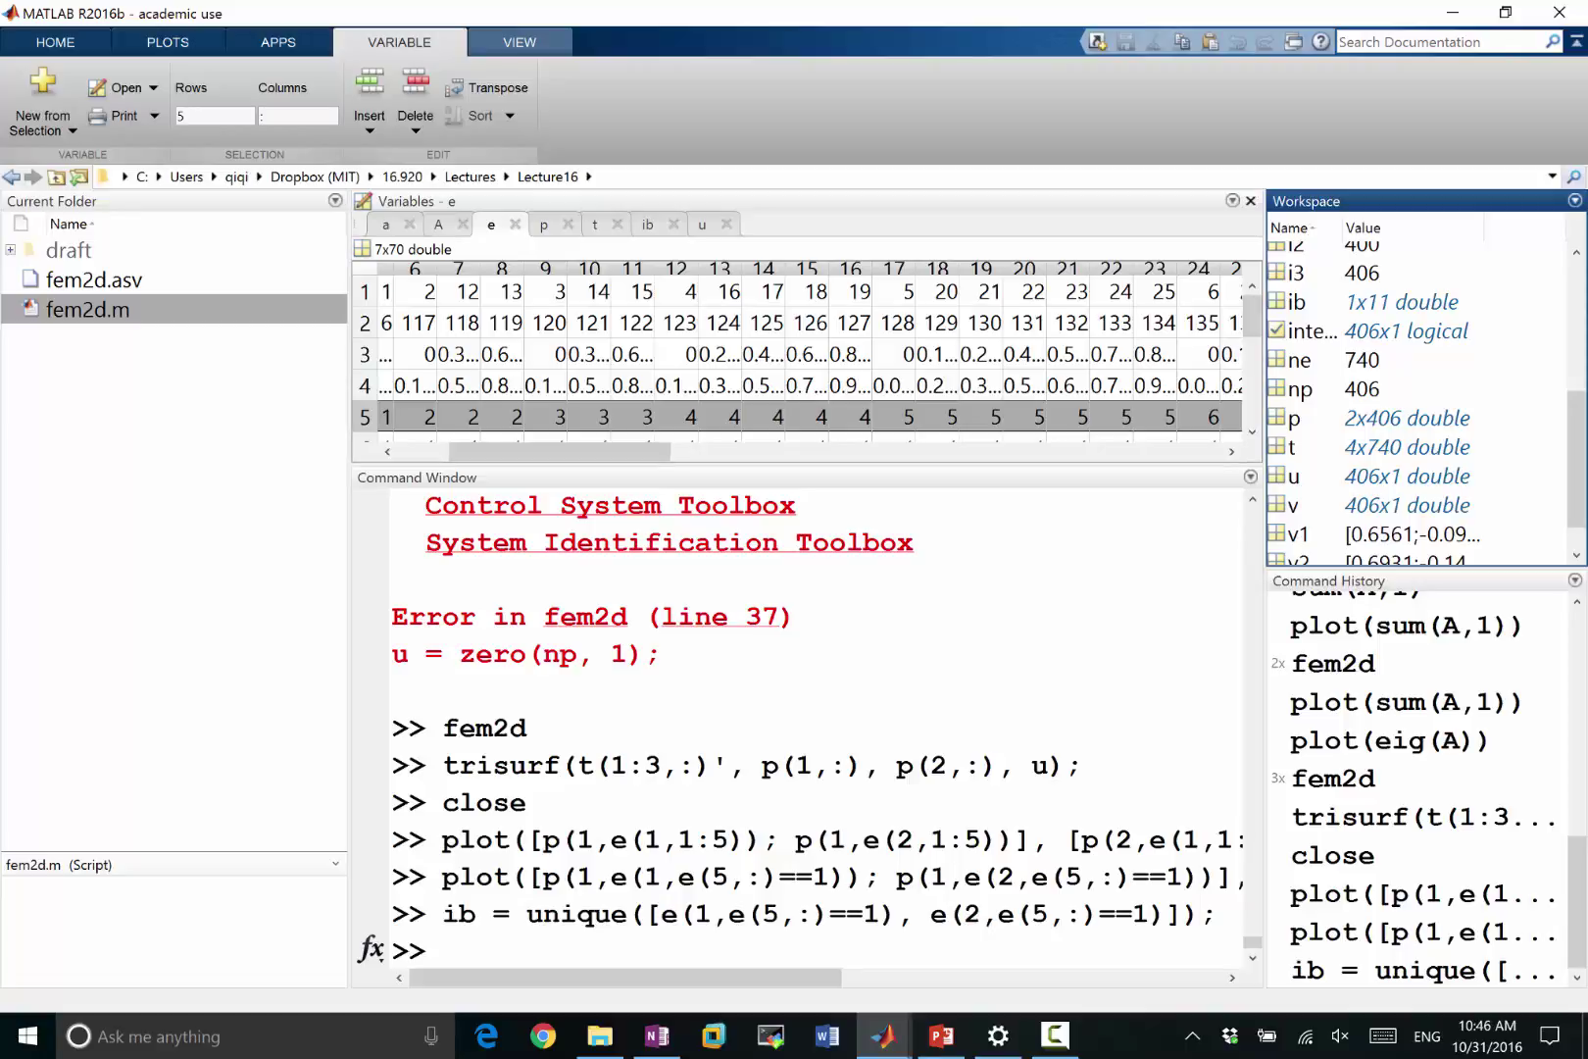
double_click(89, 309)
left_click(446, 933)
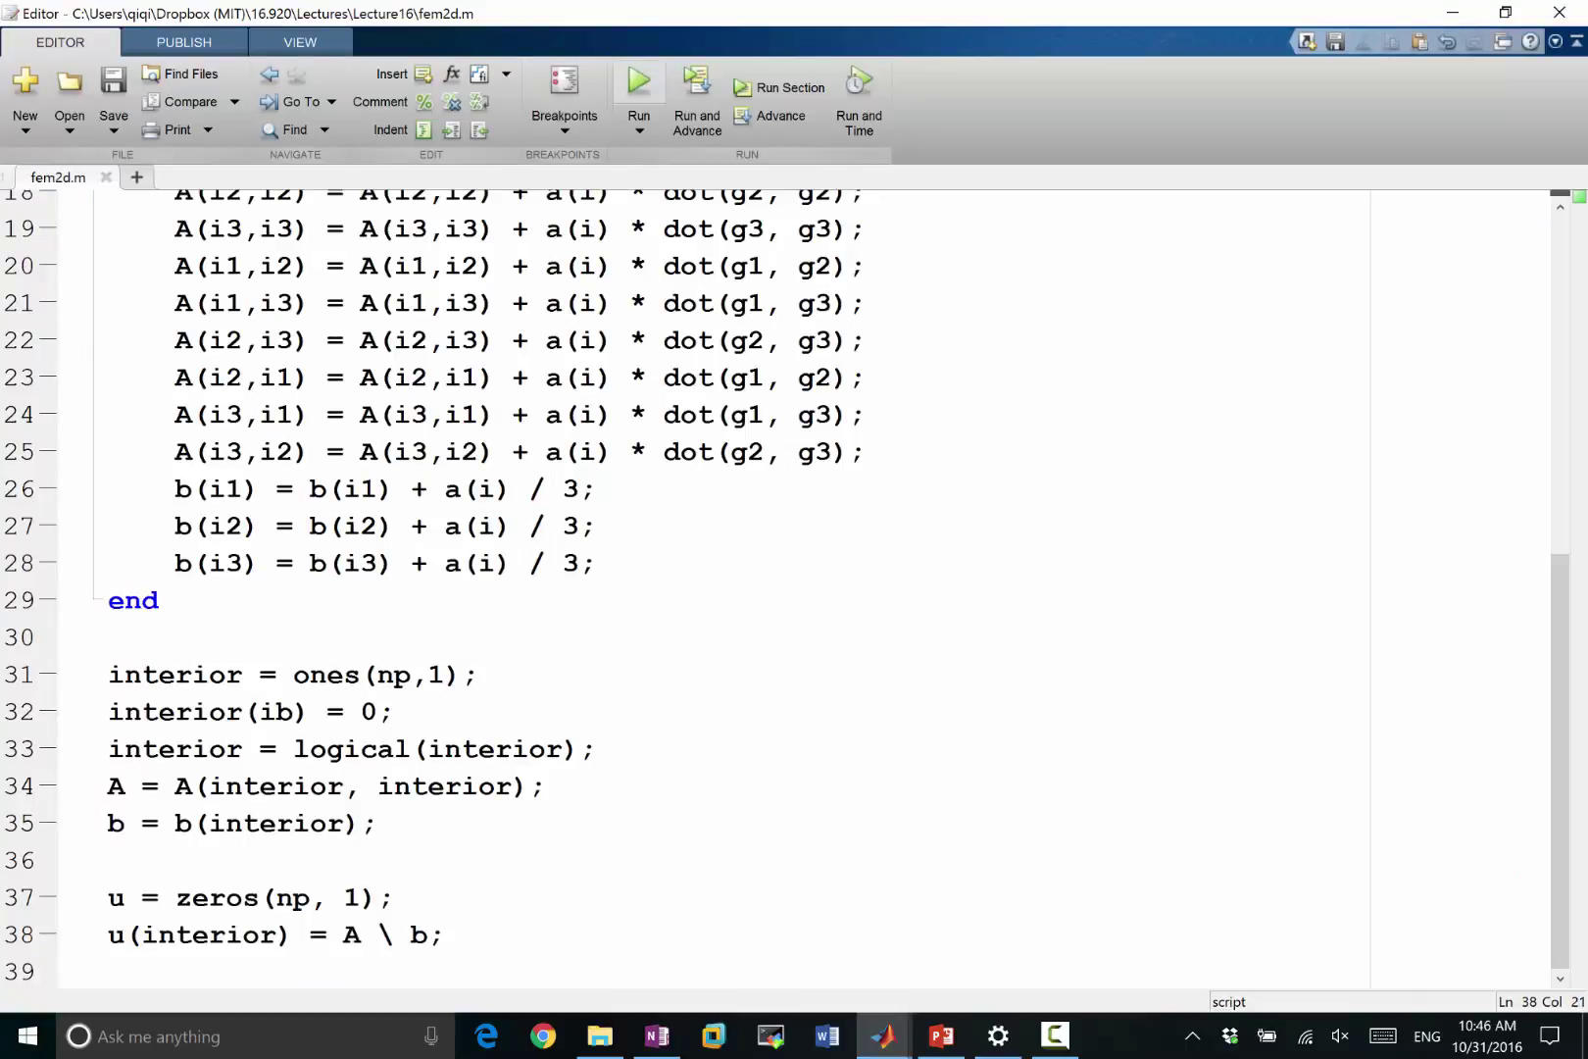
left_click(639, 83)
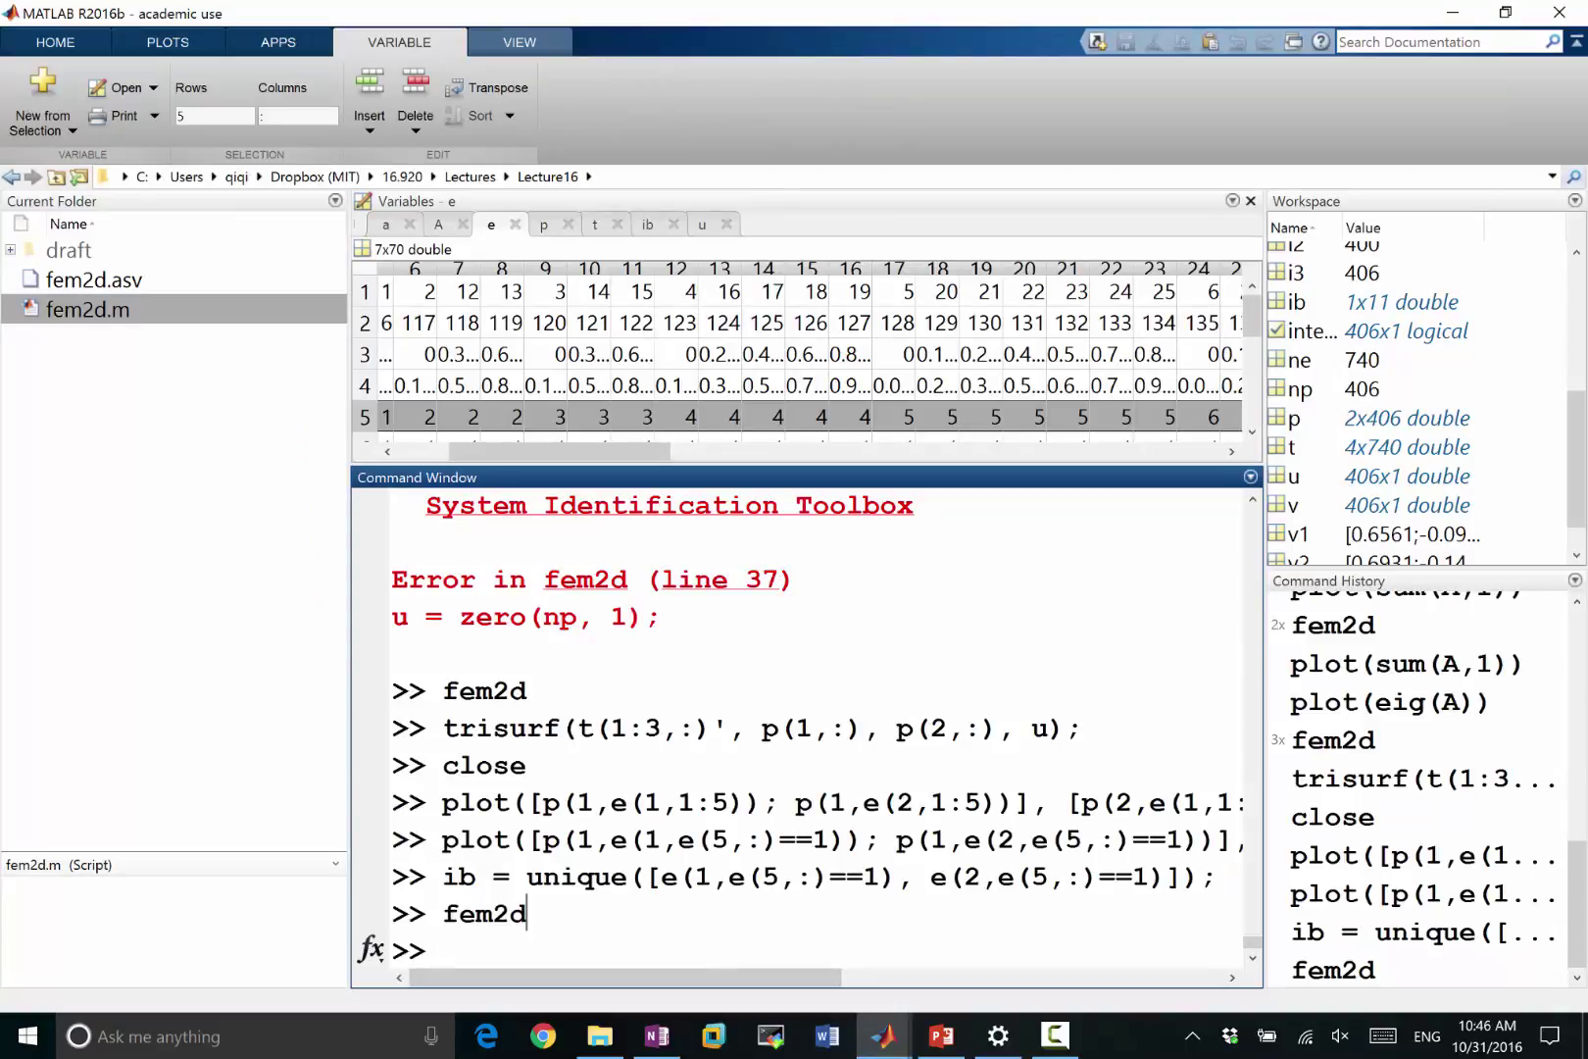
Step: Rerun the trisurf plot of u and maximize Figure 1
type("tri")
key("Up")
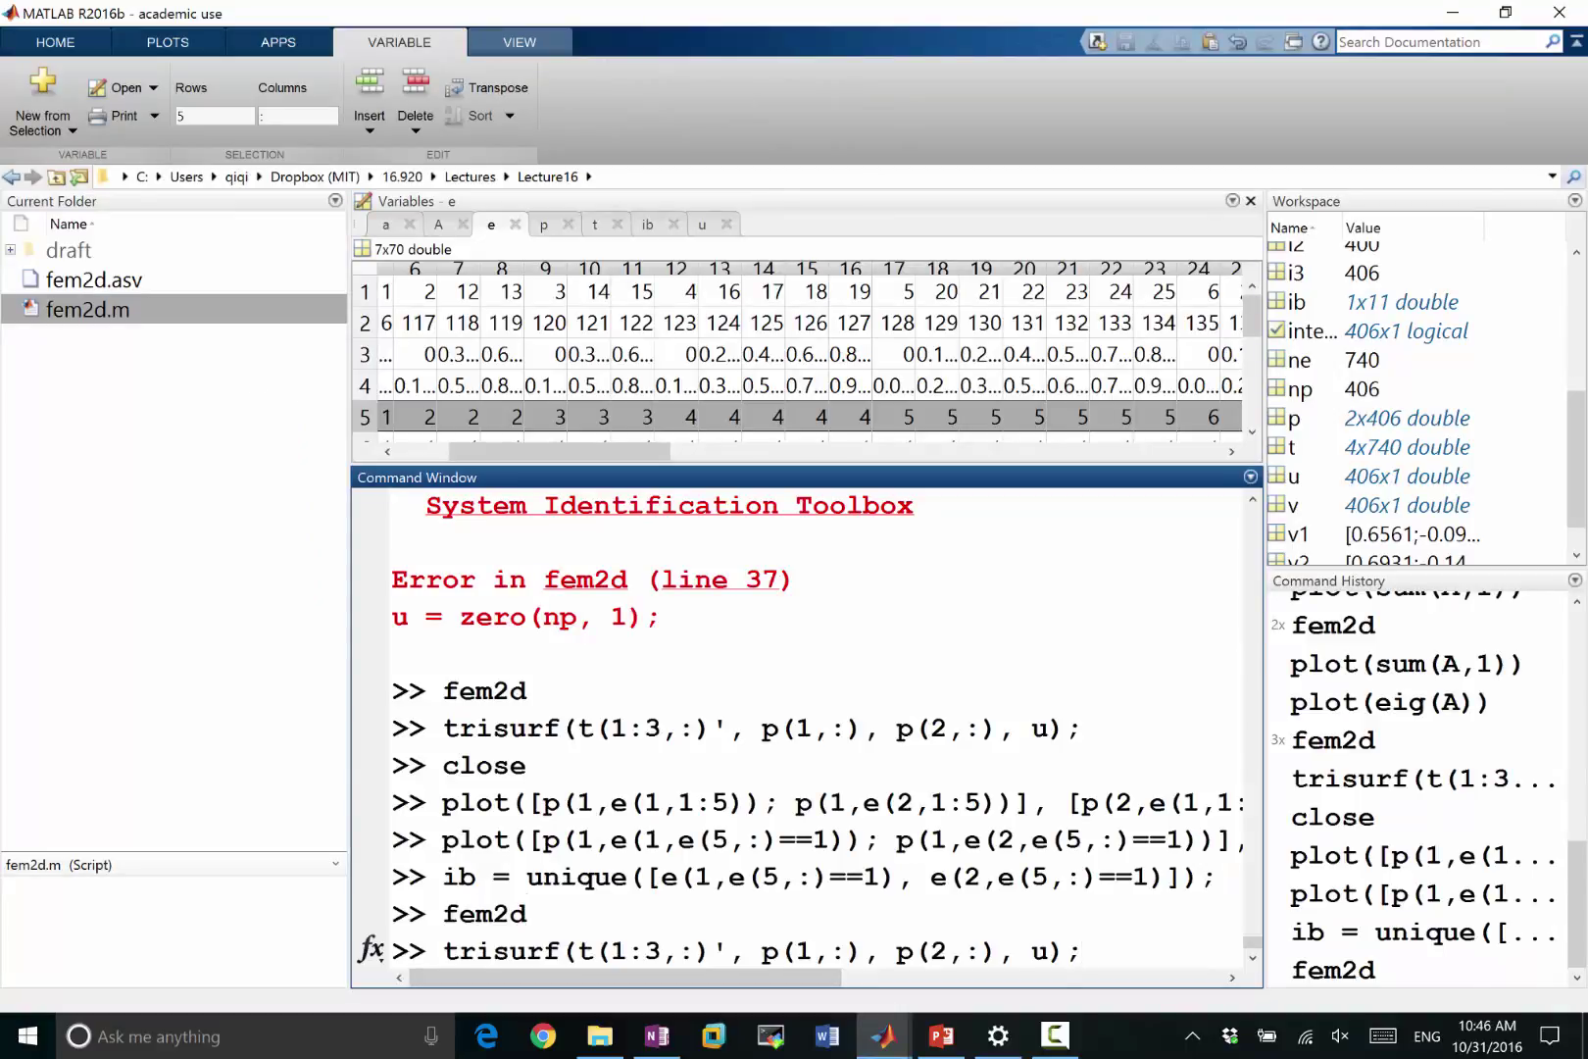
key("Return")
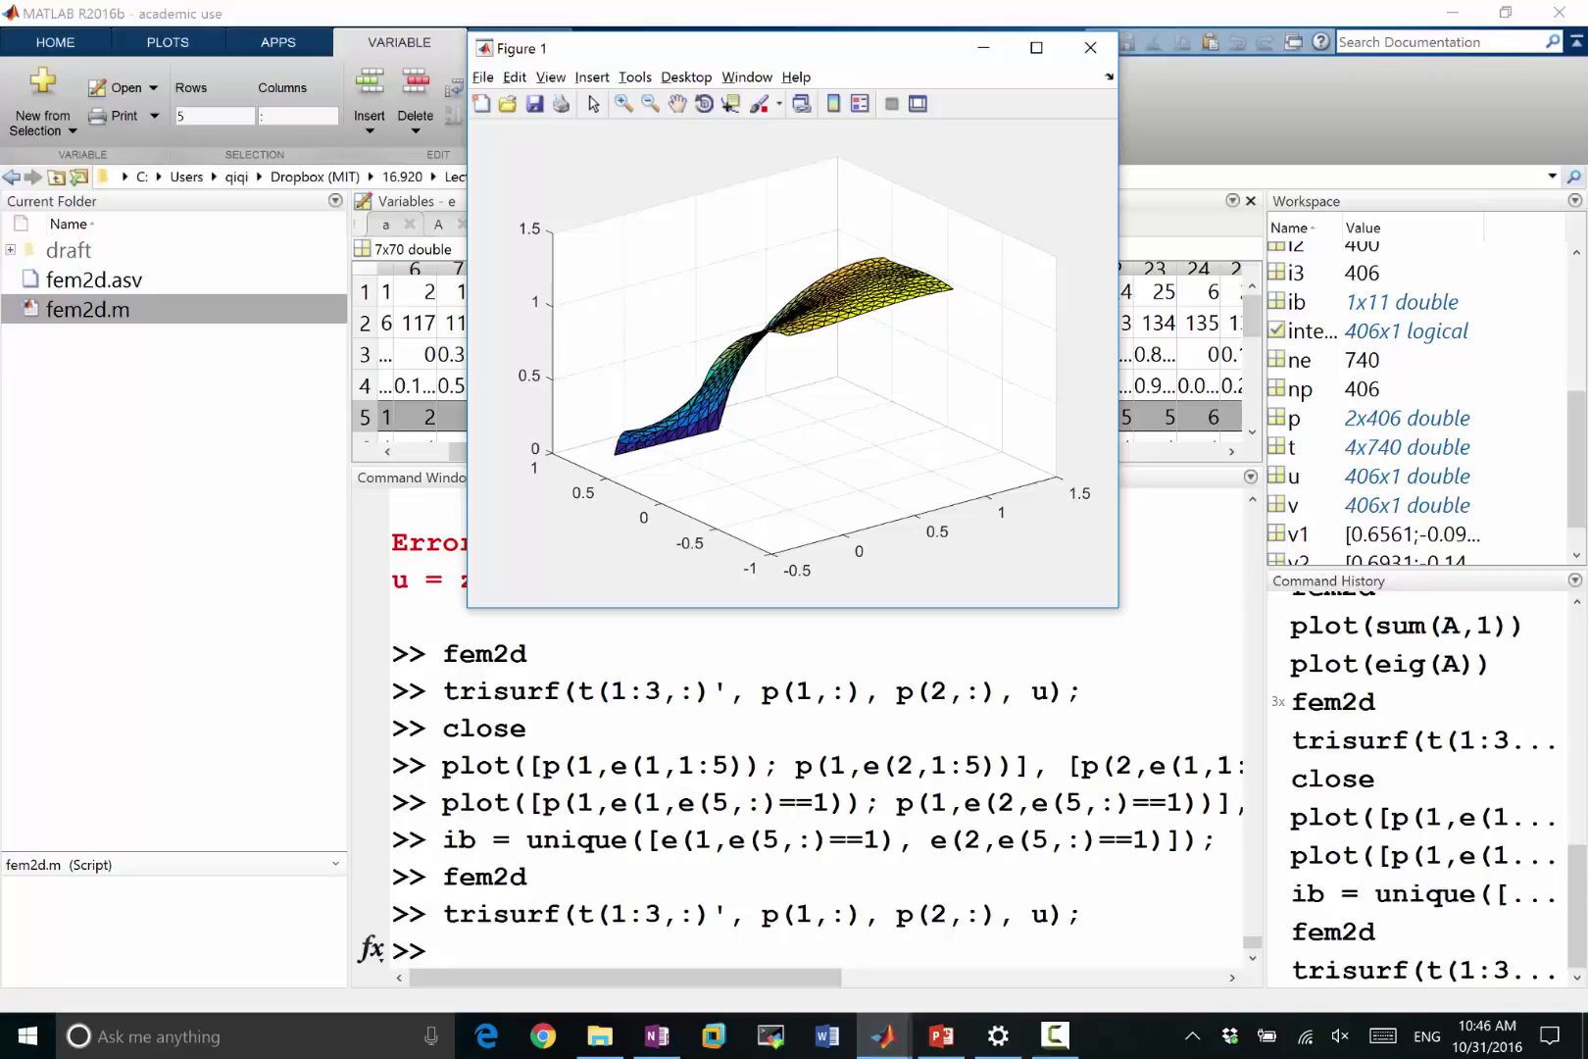
left_click(1036, 47)
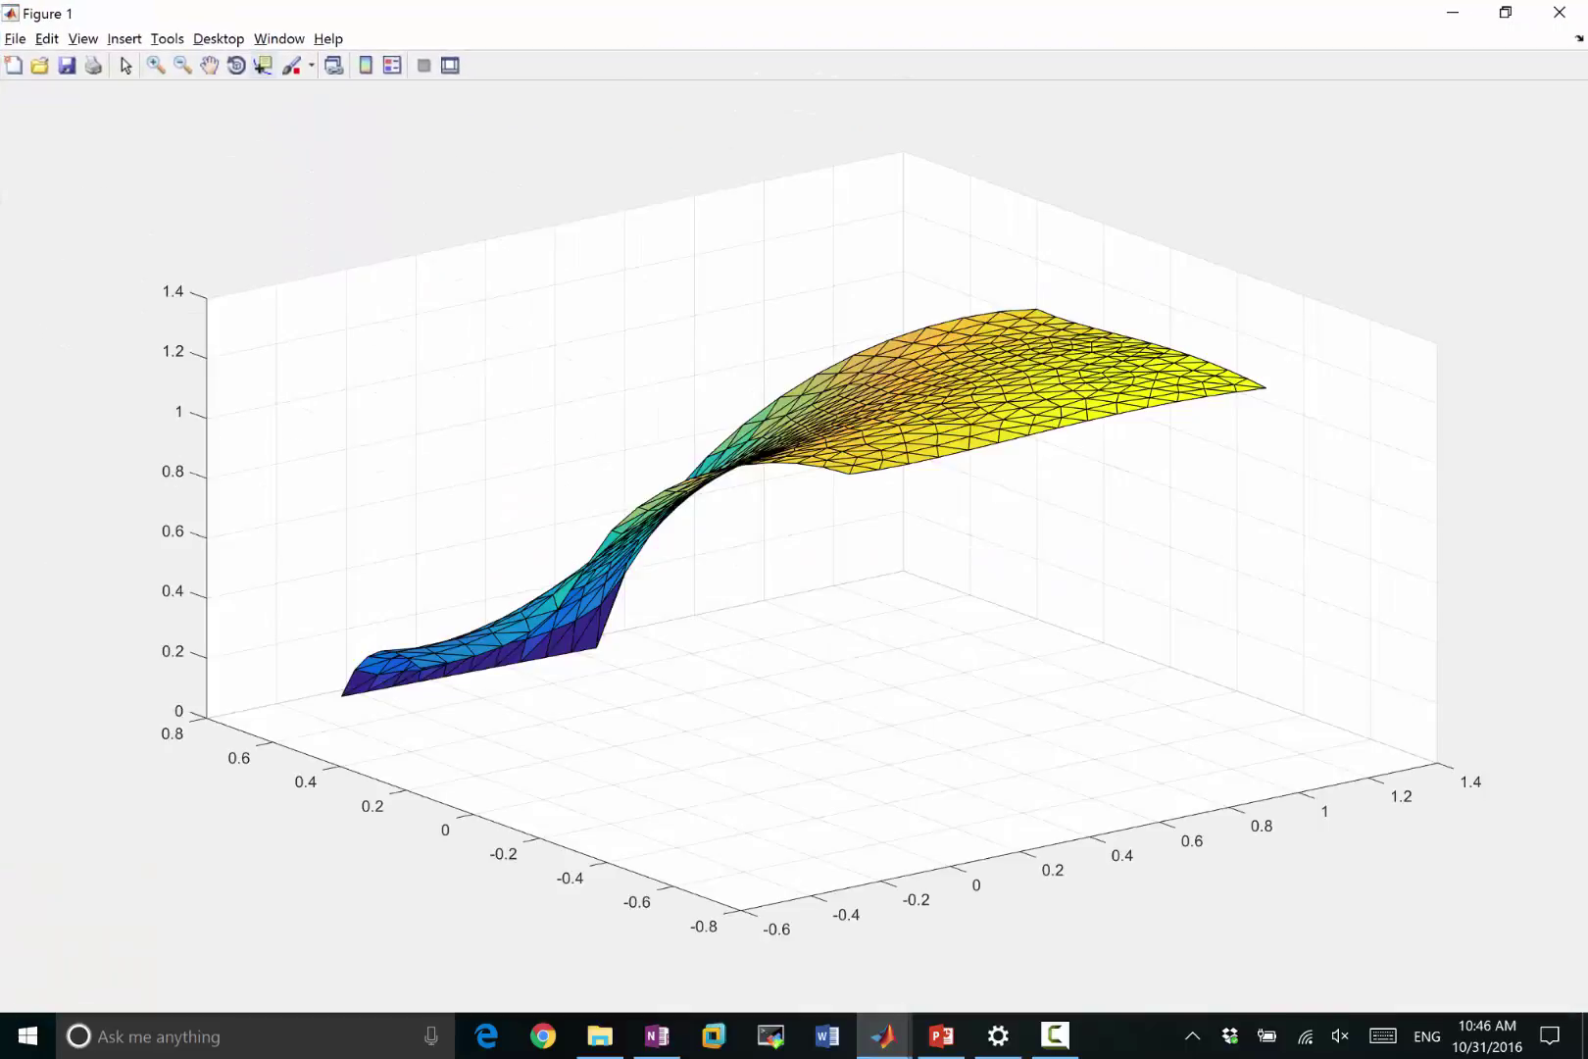
Step: Turn on Rotate 3D and orbit the surface to view it from several sides
left_click(235, 65)
left_click_drag(882, 490, 725, 490)
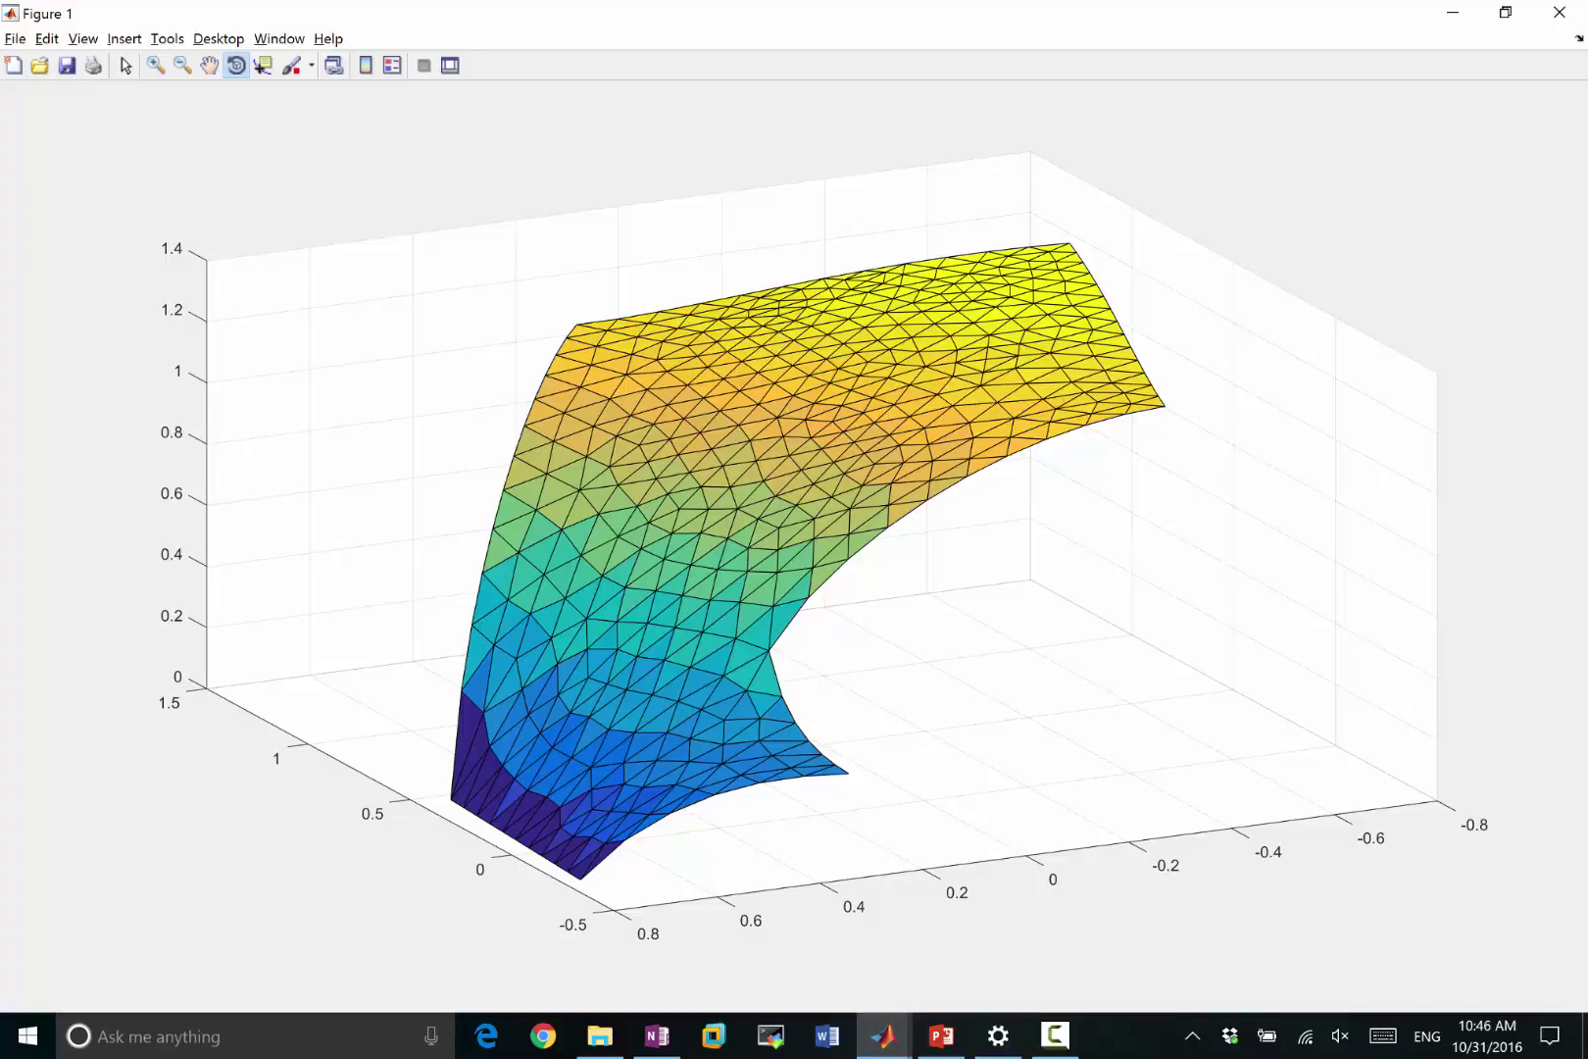
left_click_drag(794, 529, 980, 461)
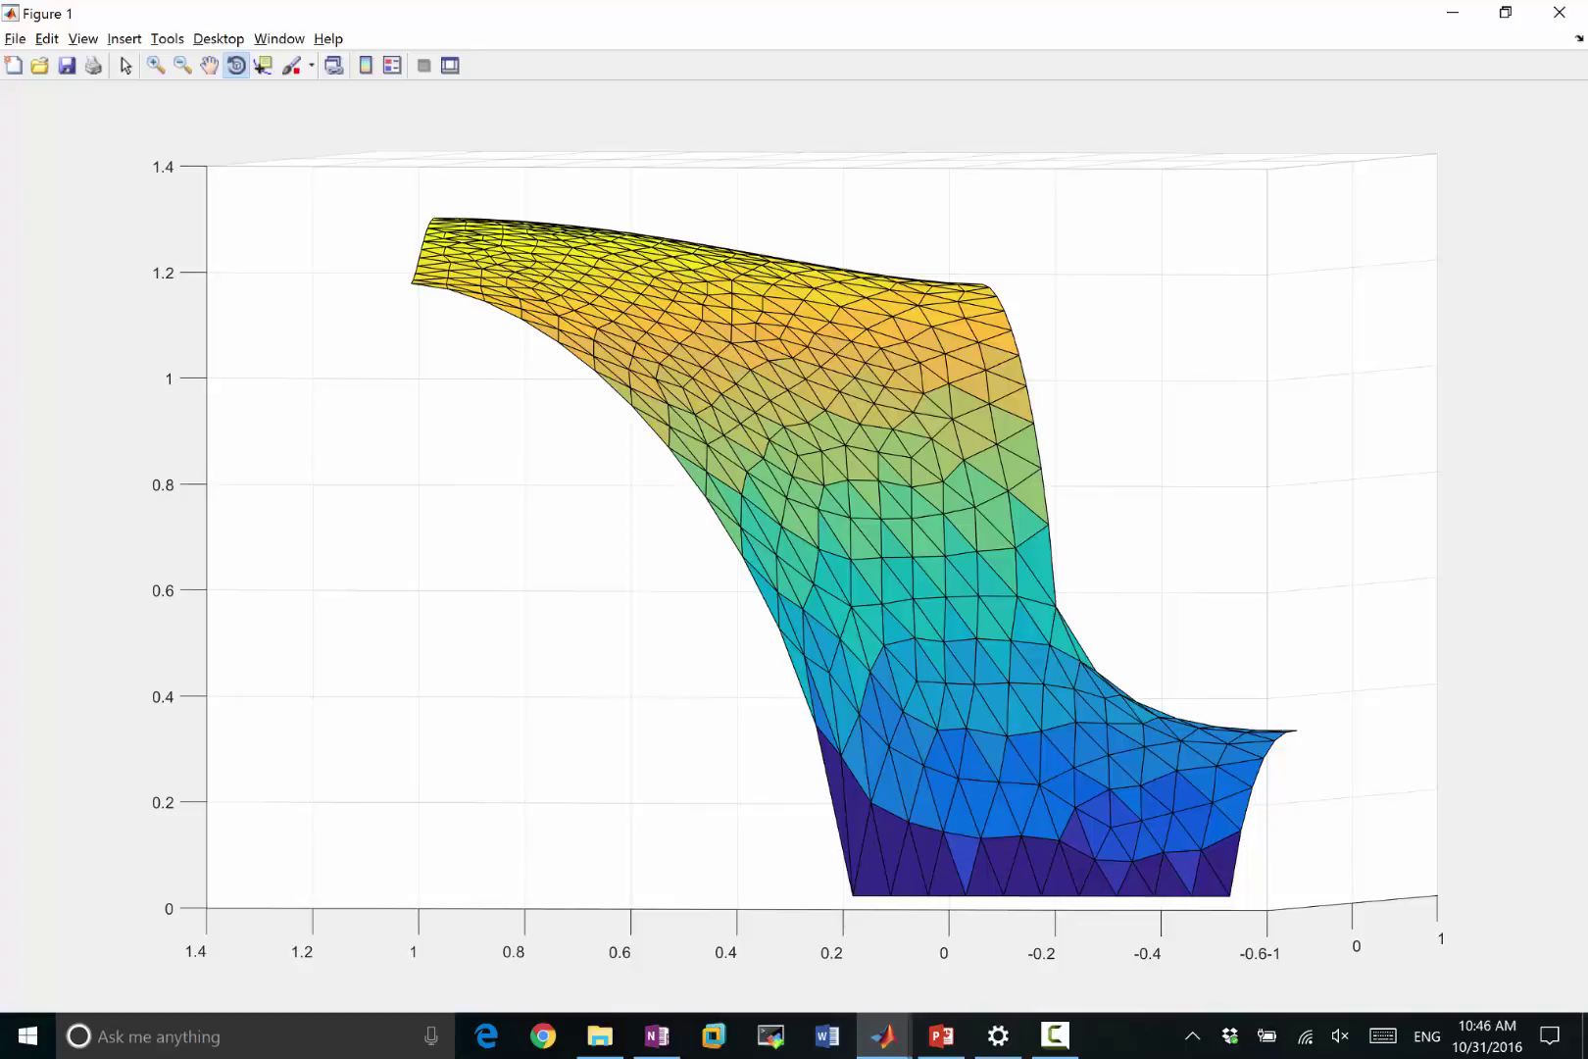
left_click_drag(784, 529, 1088, 570)
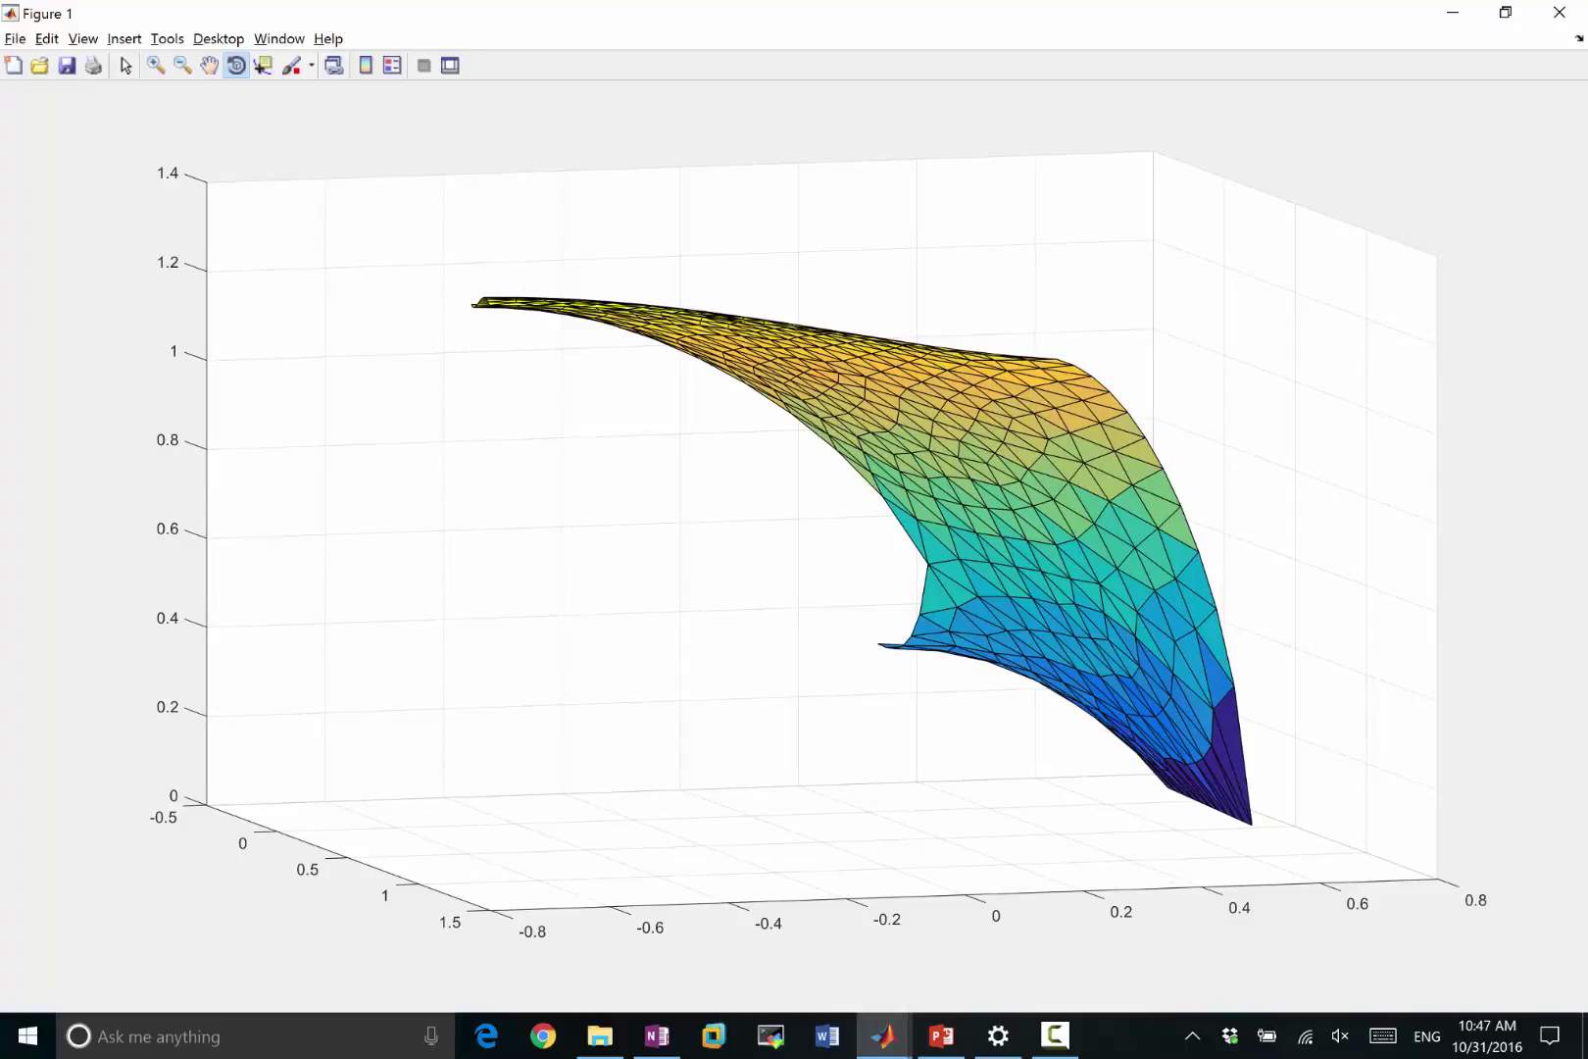
left_click_drag(882, 530, 1145, 519)
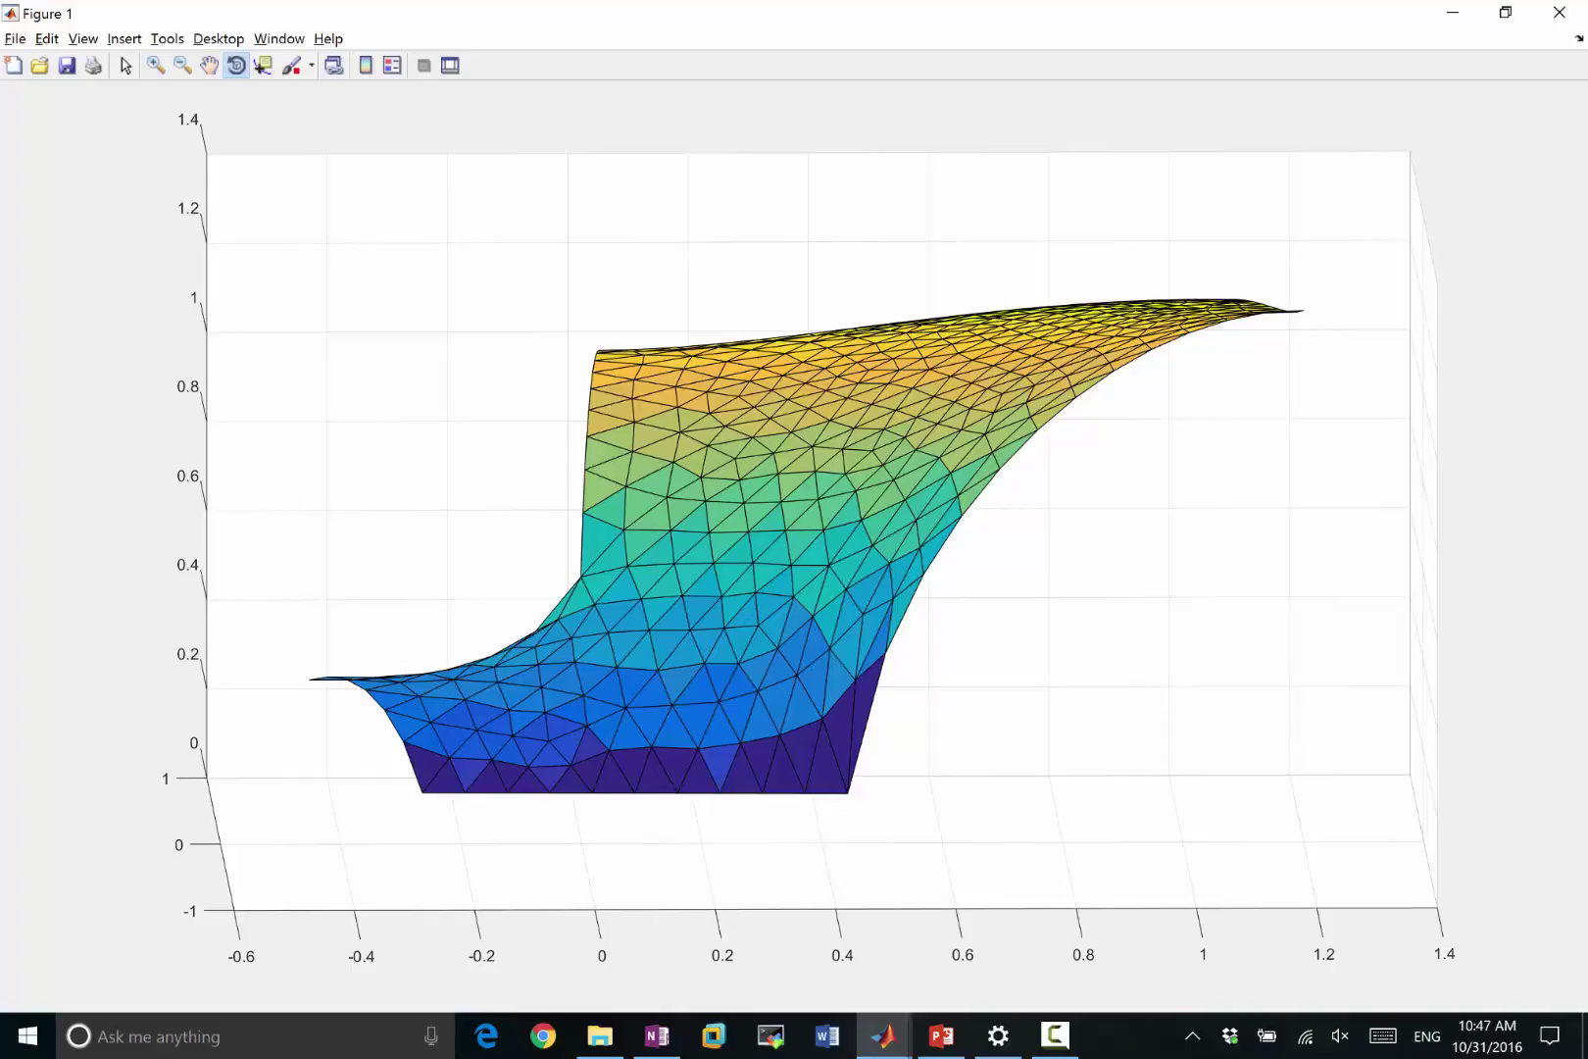
Step: Switch back to the OneNote page 'Finite element in 2D -- matrix form' and pick the red pen
key("alt+Tab")
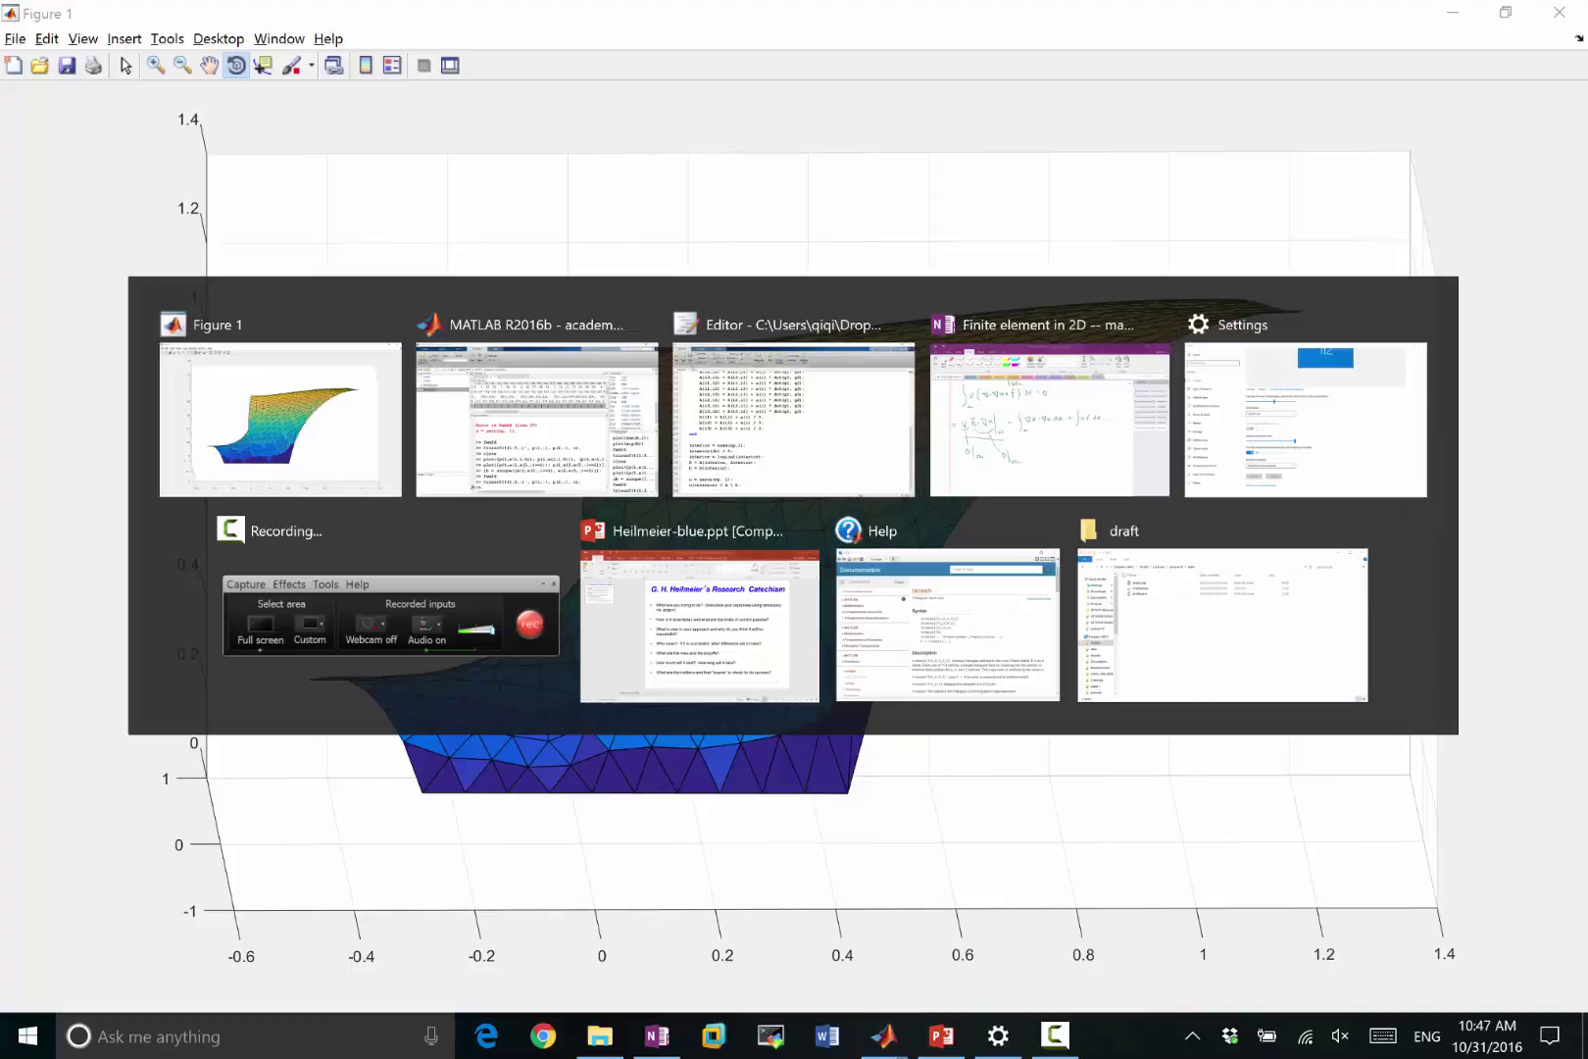
key("alt+Tab")
key("alt+Tab")
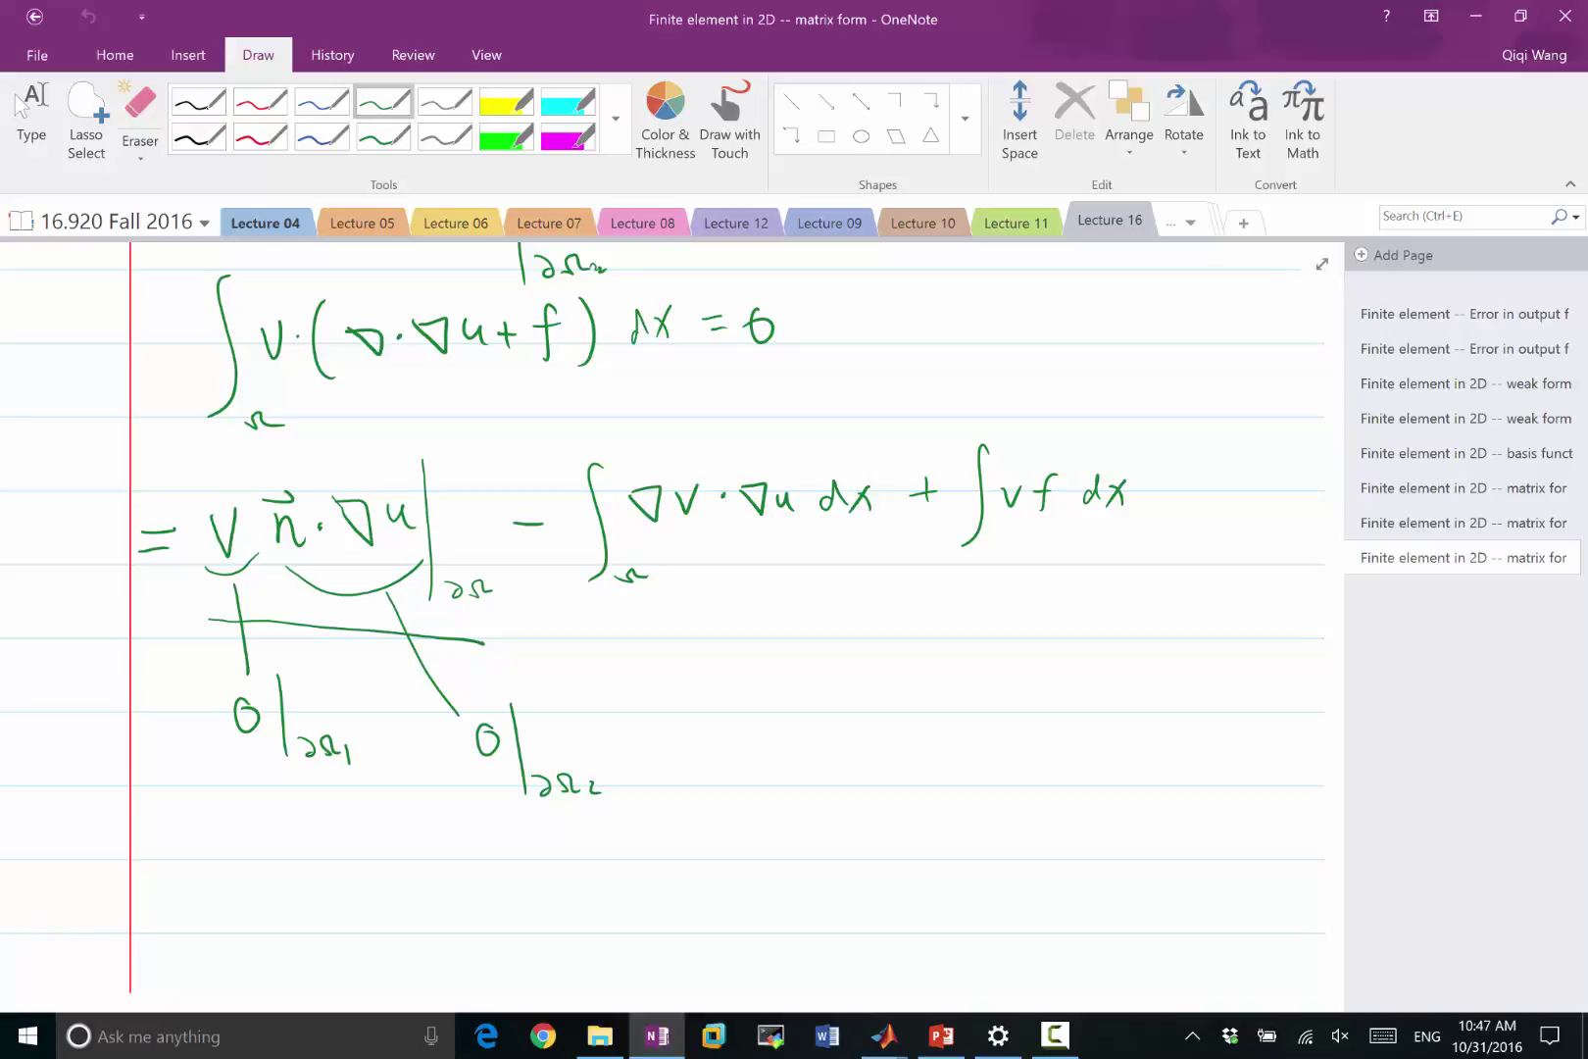
scroll(672, 588, "down", 2)
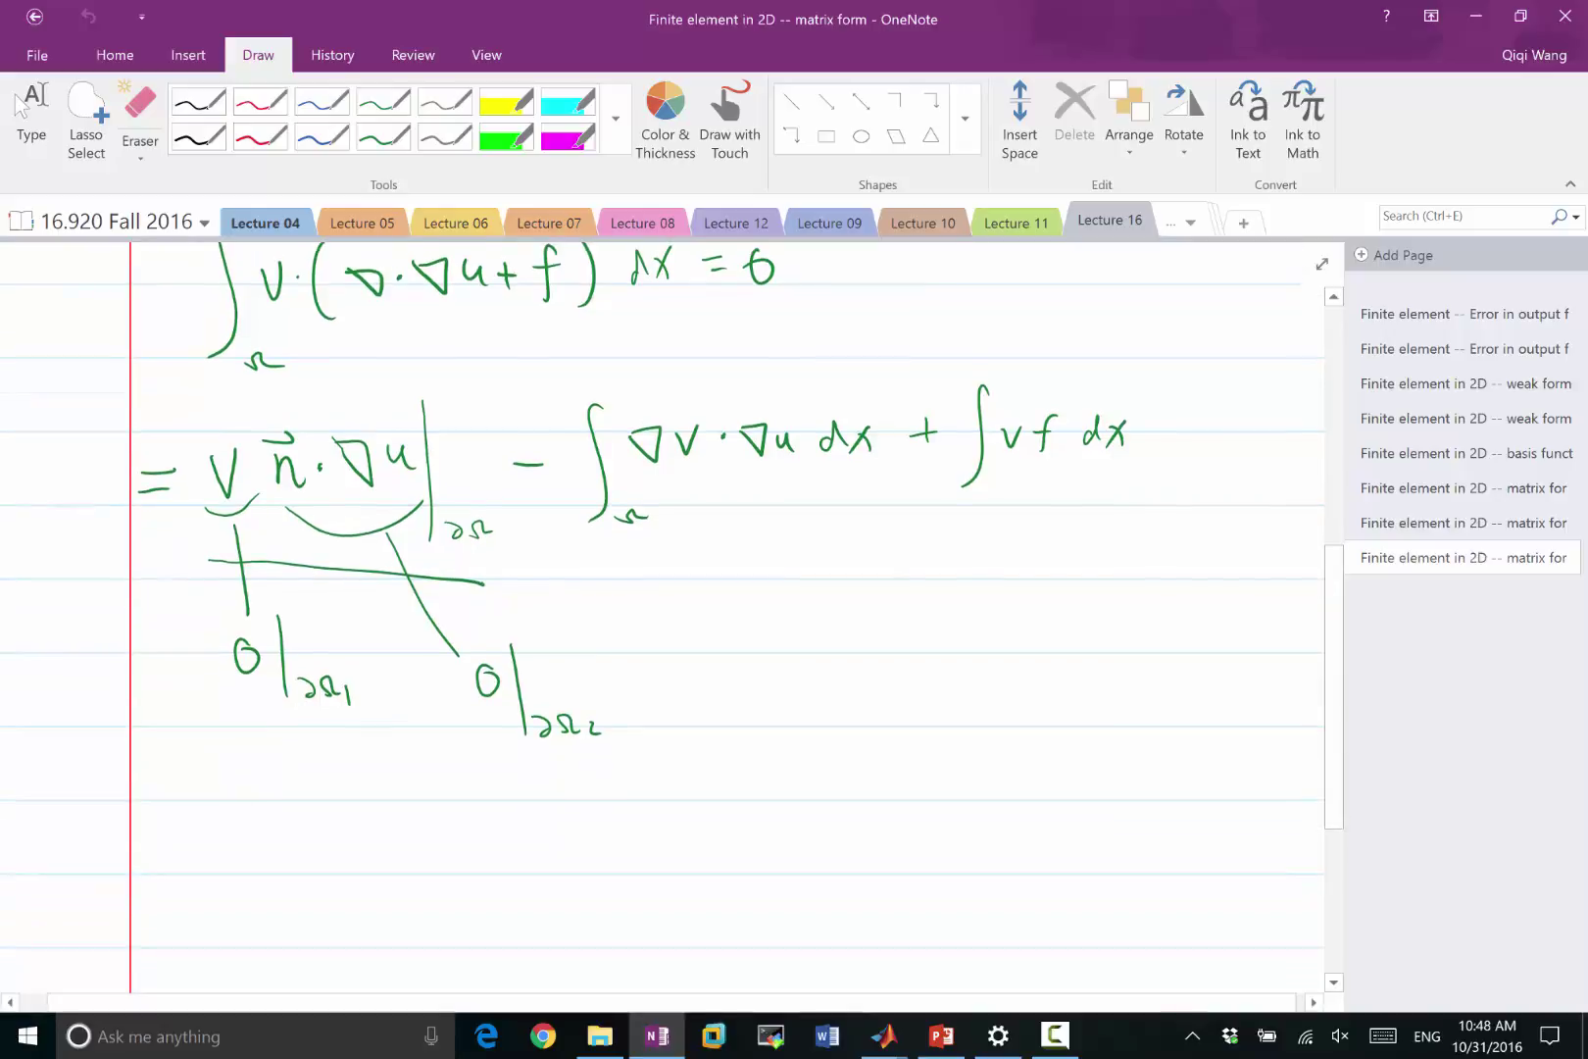
scroll(673, 588, "down", 2)
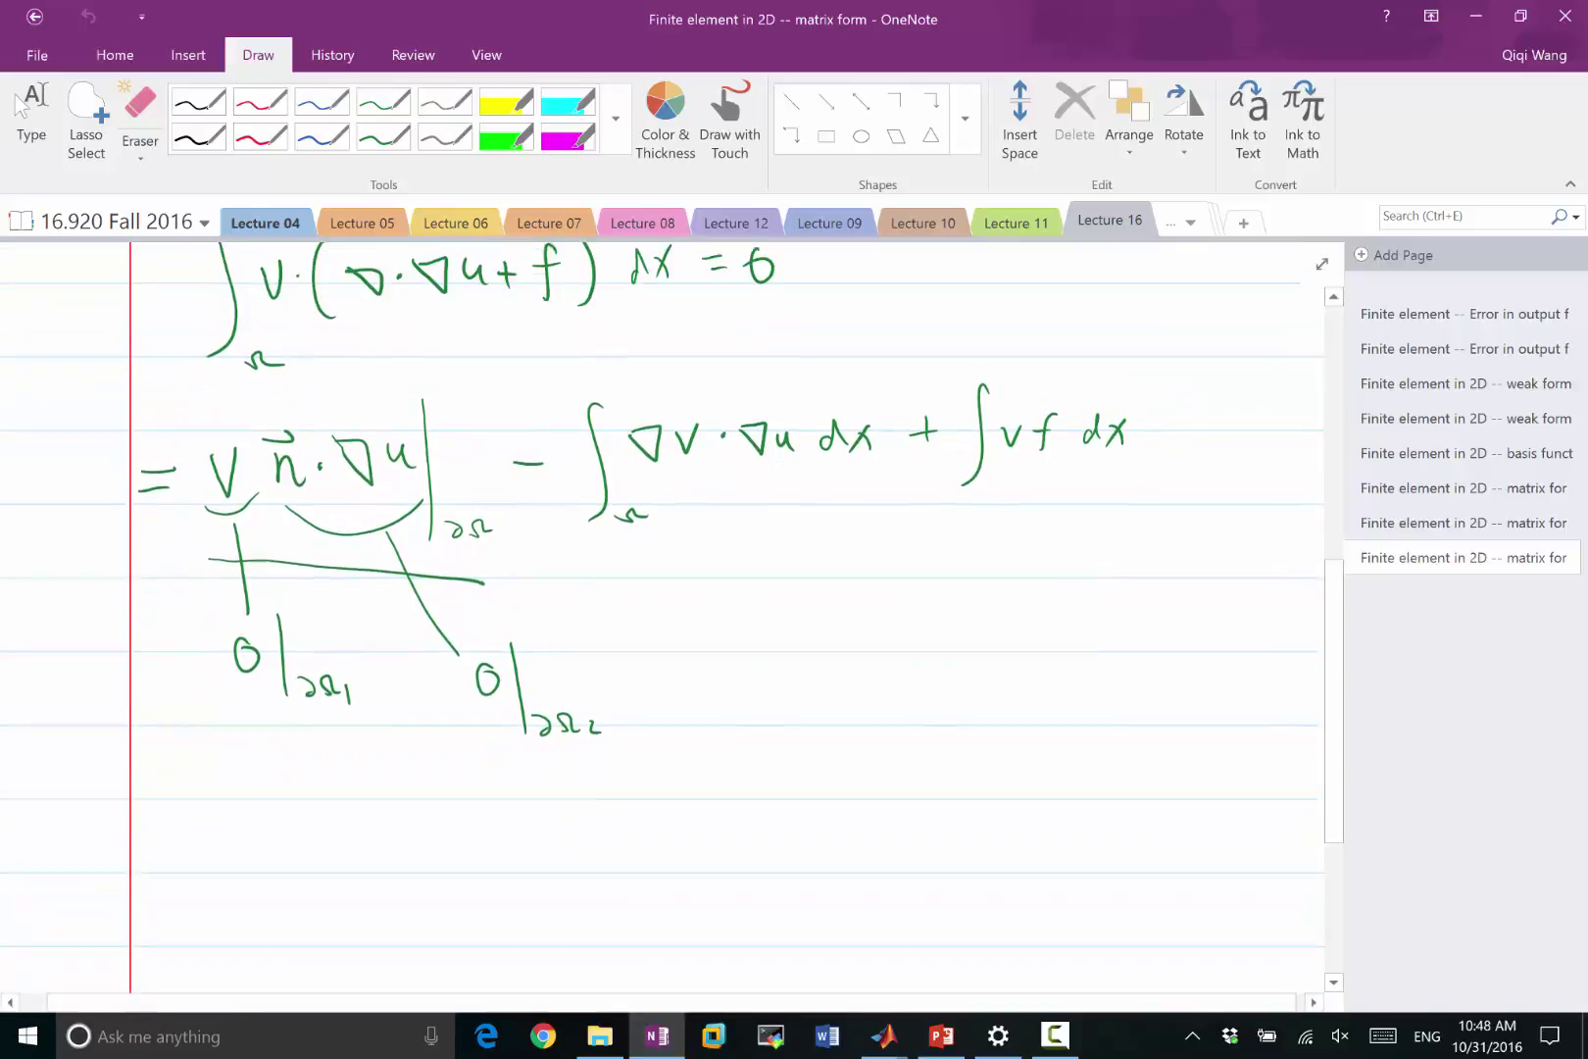
scroll(673, 611, "up", 1)
left_click(261, 101)
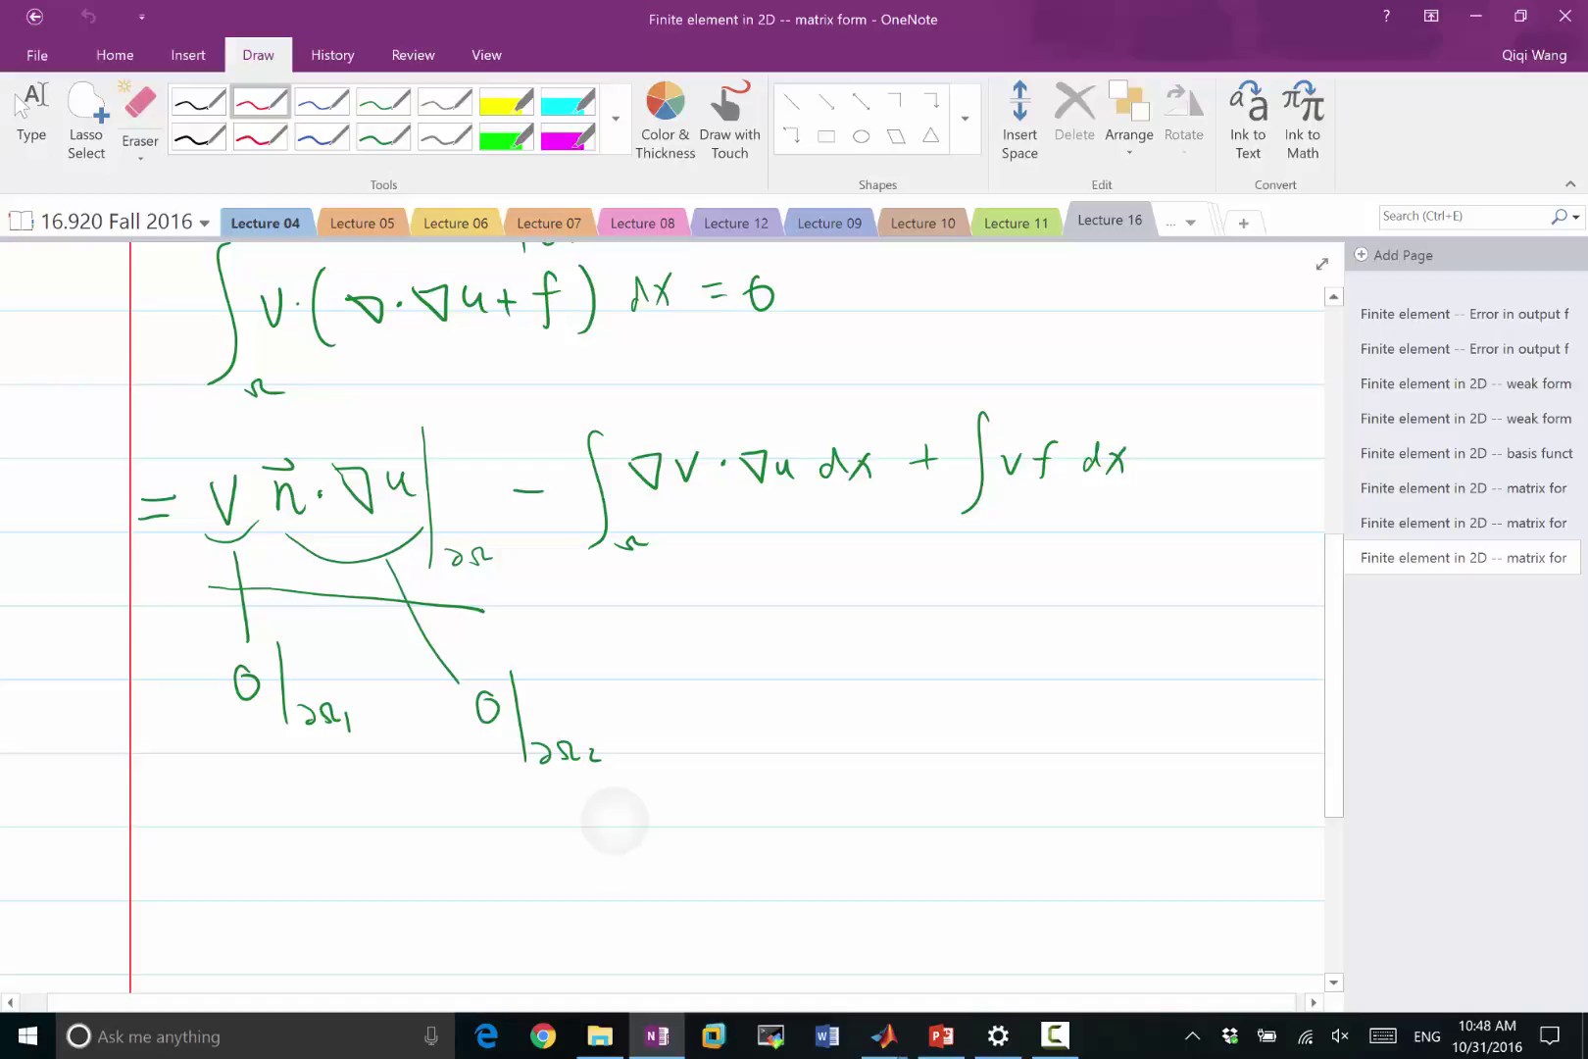
Step: Write the definition w = v∇u in red, with a vector arrow over w
mouse_move(346, 812)
left_mouse_down()
mouse_move(351, 827)
mouse_move(367, 808)
left_mouse_up()
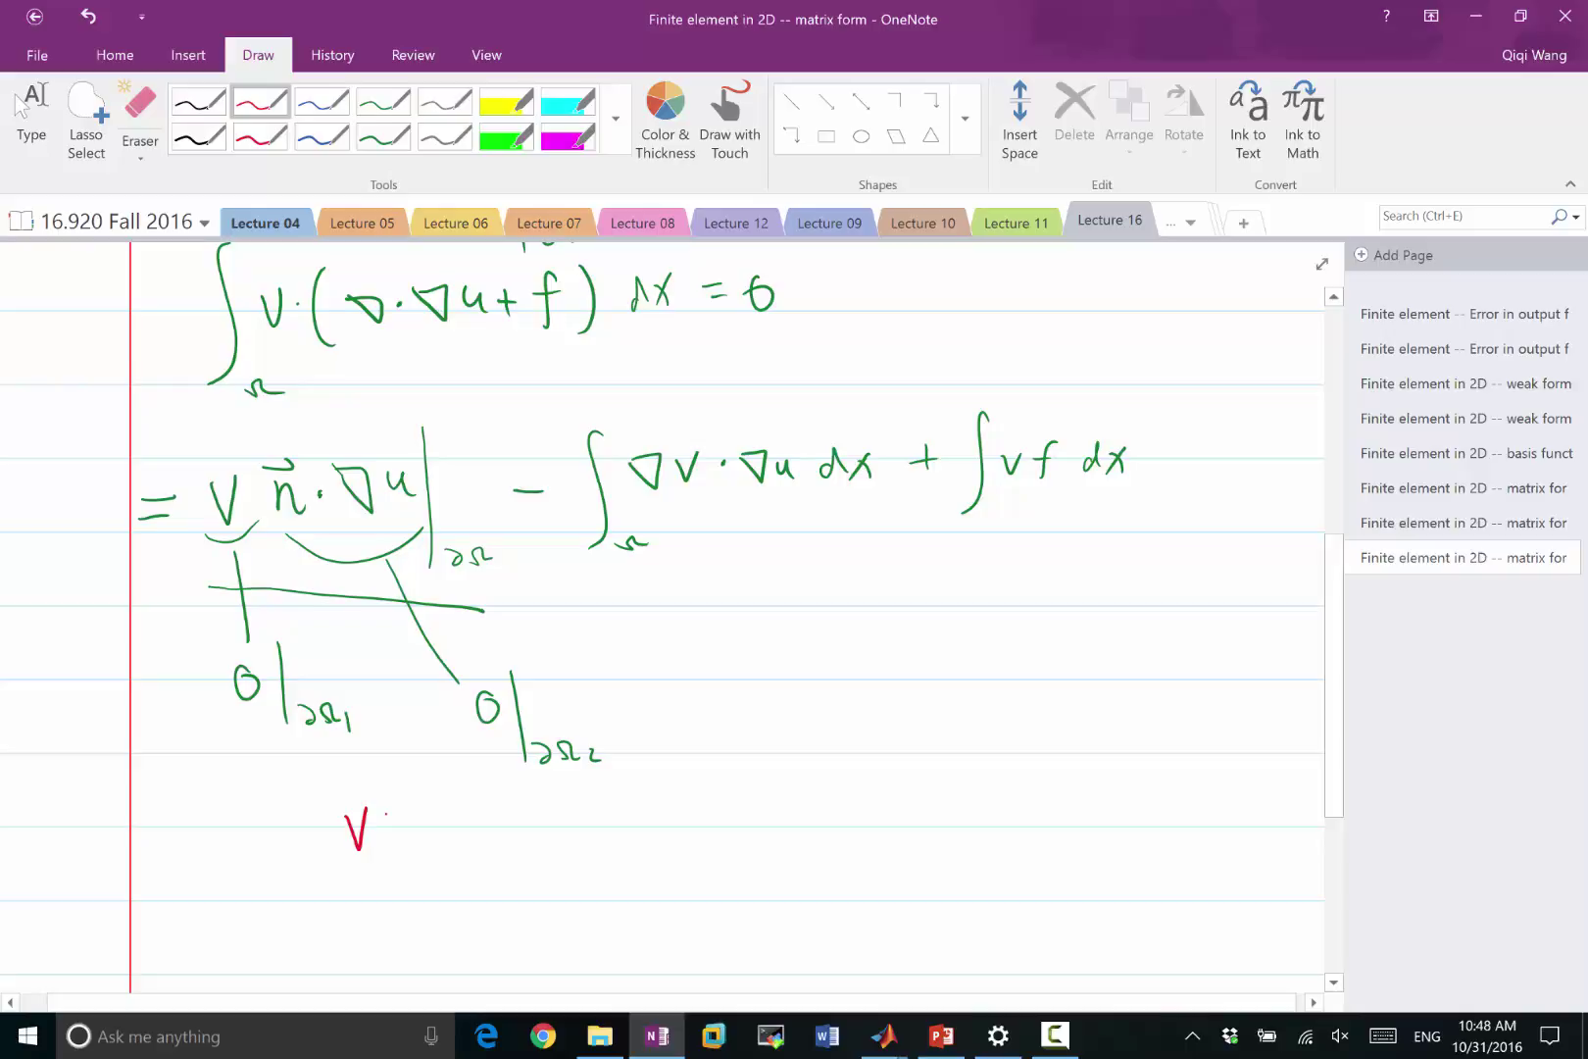
mouse_move(385, 810)
left_mouse_down()
mouse_move(424, 806)
mouse_move(388, 814)
mouse_move(463, 835)
left_mouse_up()
left_click_drag(233, 822, 272, 825)
left_click_drag(225, 811, 326, 824)
left_click_drag(301, 841, 329, 838)
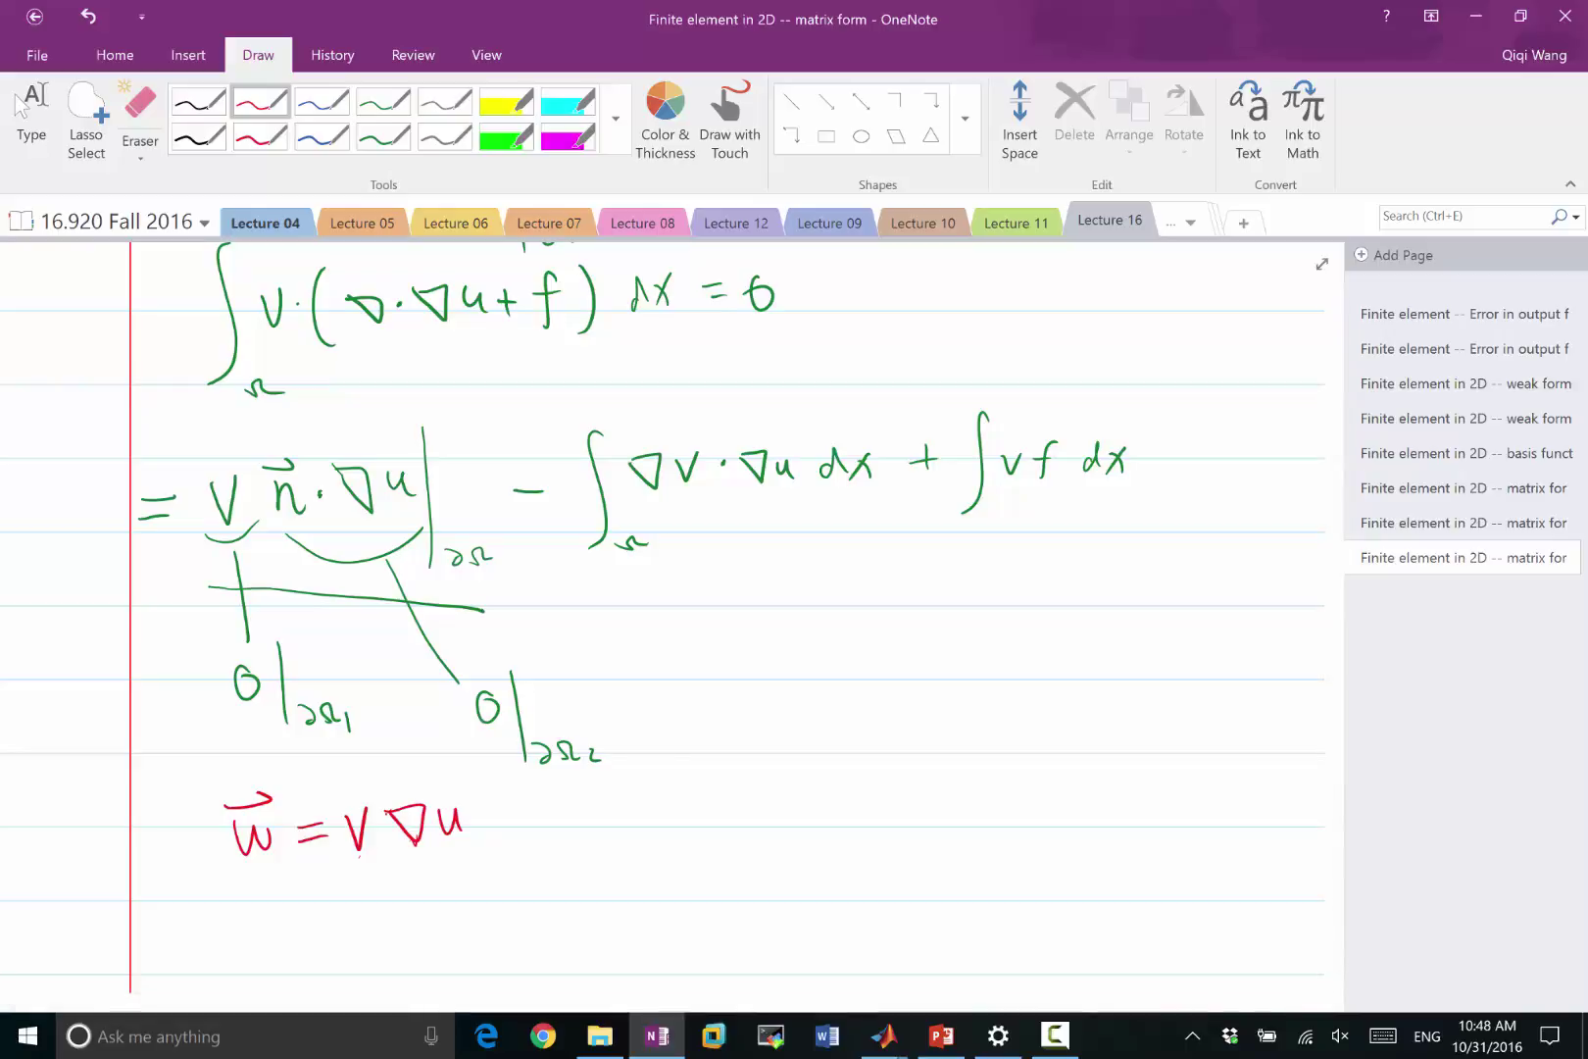
Step: Write the label 'Gauss' beside the w definition
left_click_drag(692, 774, 688, 812)
left_click_drag(714, 802, 715, 820)
left_click_drag(721, 802, 740, 819)
left_click_drag(761, 799, 756, 817)
mouse_move(805, 781)
left_mouse_down()
mouse_move(805, 807)
mouse_move(912, 784)
left_mouse_up()
Step: Write the Gauss theorem ∫Ω ∇·w dx = ∫∂Ω n·w ds under the label
scroll(673, 616, "down", 2)
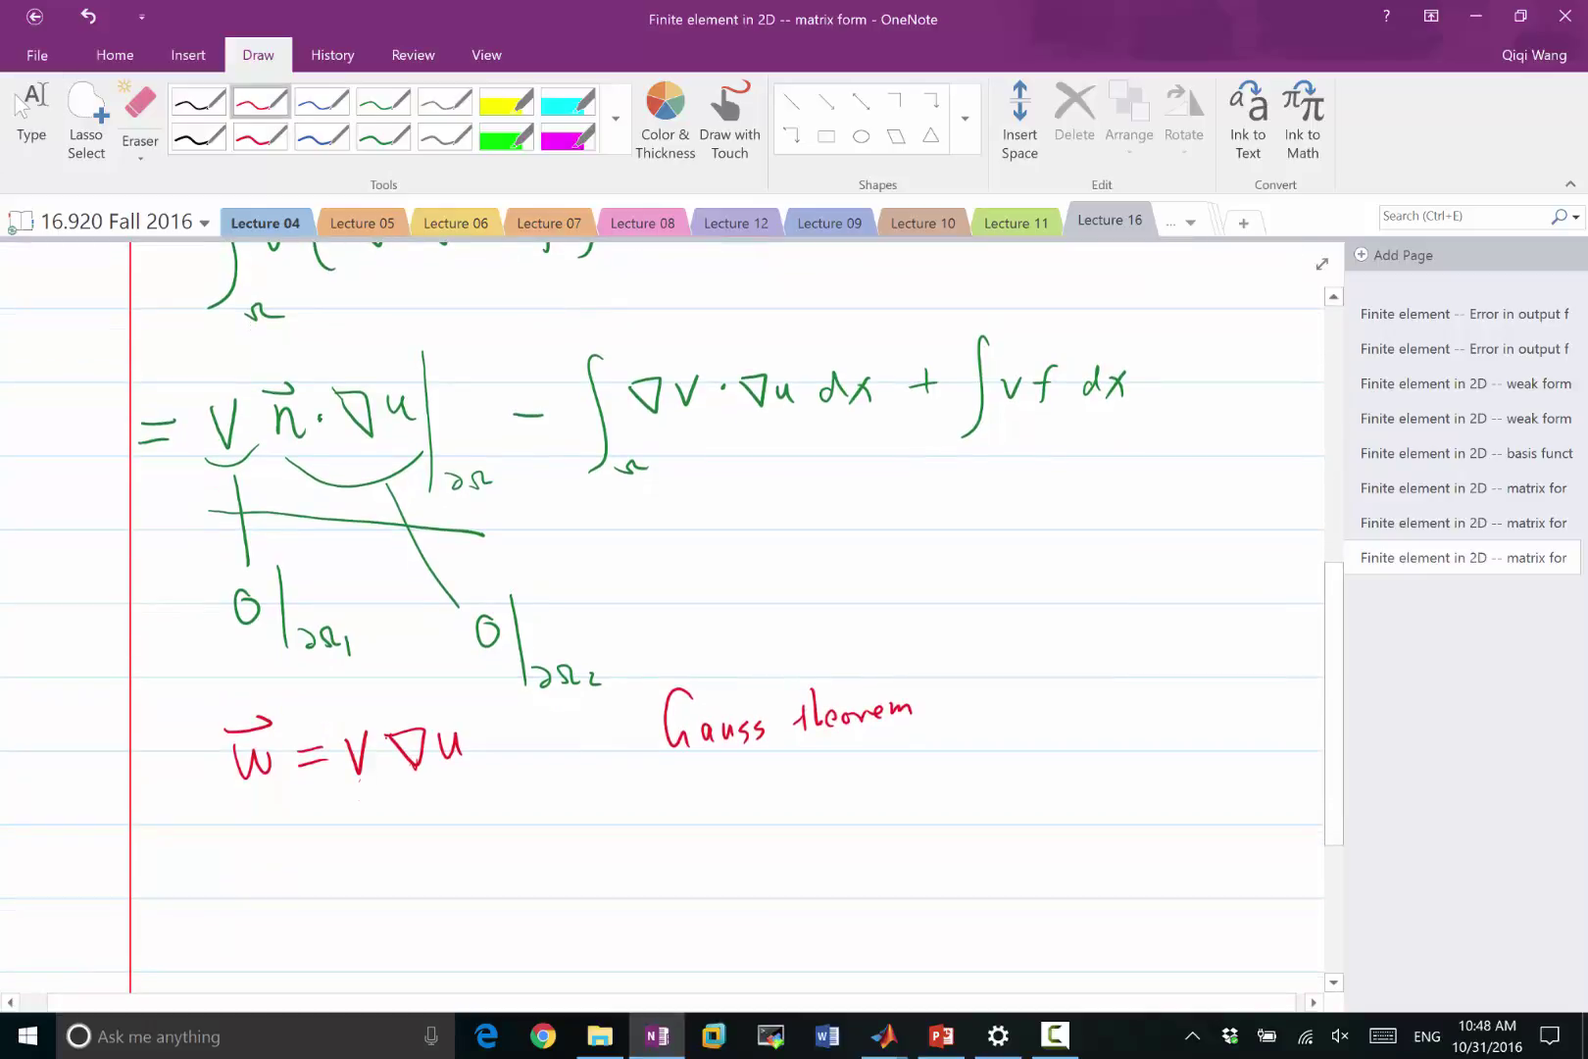
mouse_move(680, 782)
left_mouse_down()
mouse_move(653, 890)
mouse_move(721, 896)
left_mouse_up()
mouse_move(722, 817)
left_mouse_down()
mouse_move(827, 816)
mouse_move(827, 796)
mouse_move(855, 833)
left_mouse_up()
mouse_move(880, 807)
left_mouse_down()
mouse_move(895, 828)
mouse_move(882, 828)
left_mouse_up()
left_click_drag(922, 806, 939, 809)
left_click_drag(930, 819, 949, 821)
left_click_drag(1002, 766, 976, 880)
mouse_move(1005, 870)
left_mouse_down()
mouse_move(1016, 887)
mouse_move(1045, 873)
mouse_move(1057, 782)
mouse_move(1118, 796)
mouse_move(1116, 779)
mouse_move(1163, 814)
left_mouse_up()
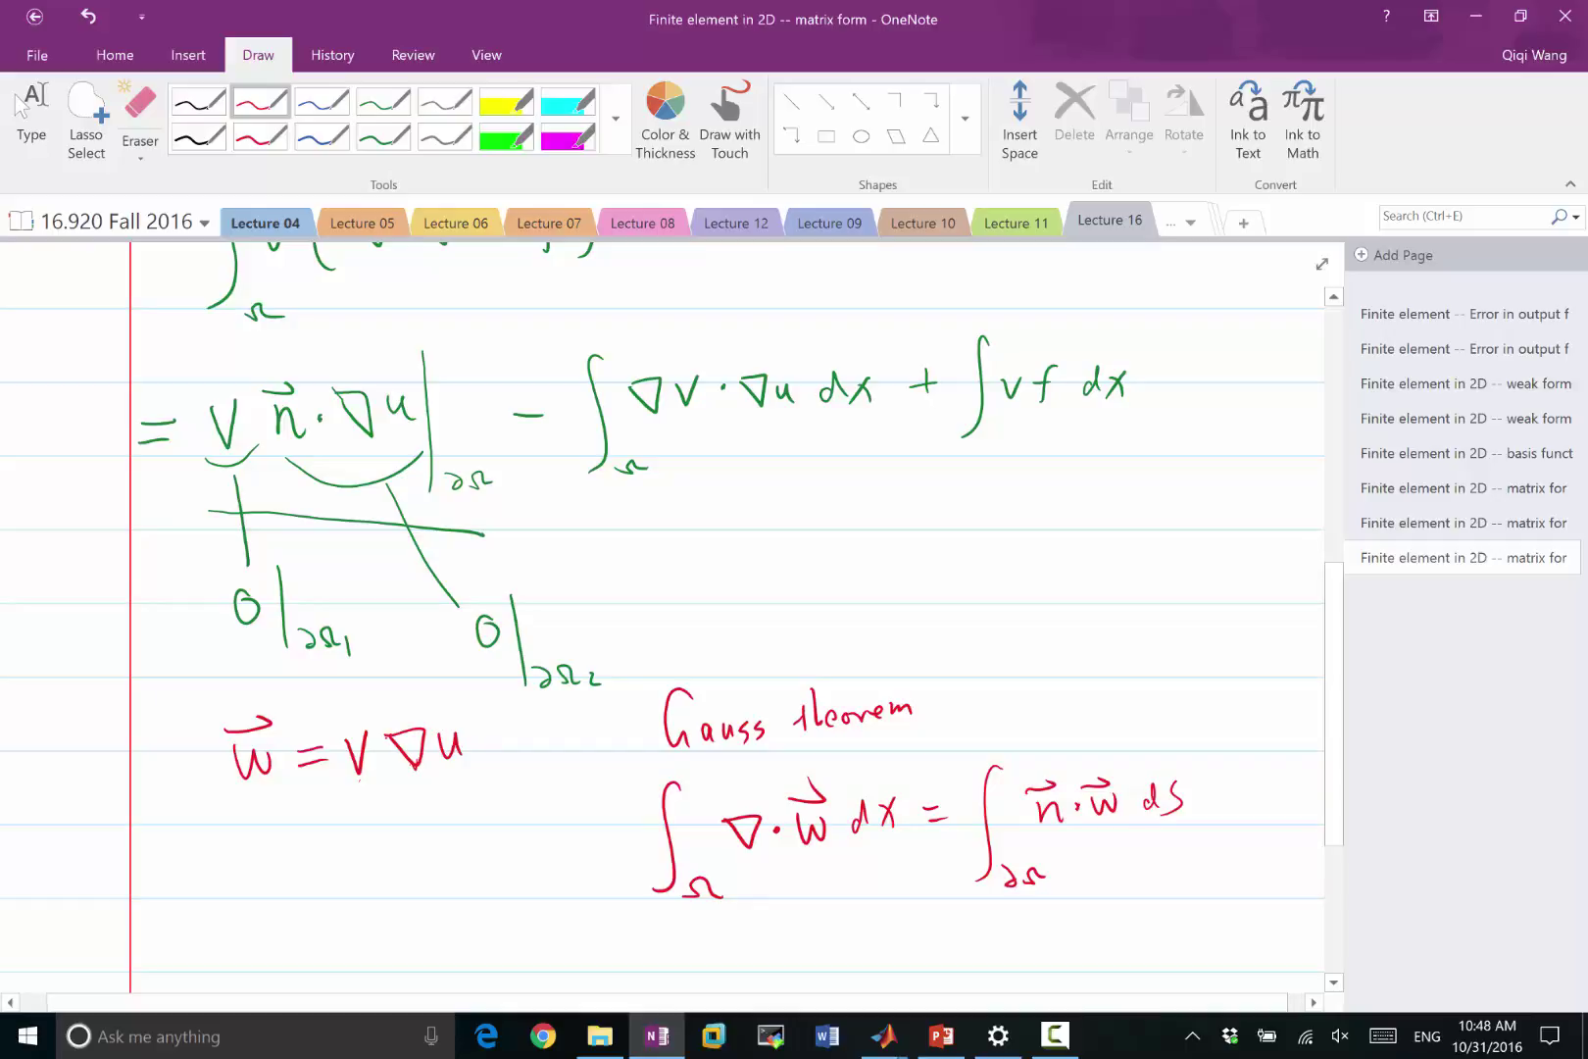
scroll(673, 618, "up", 5)
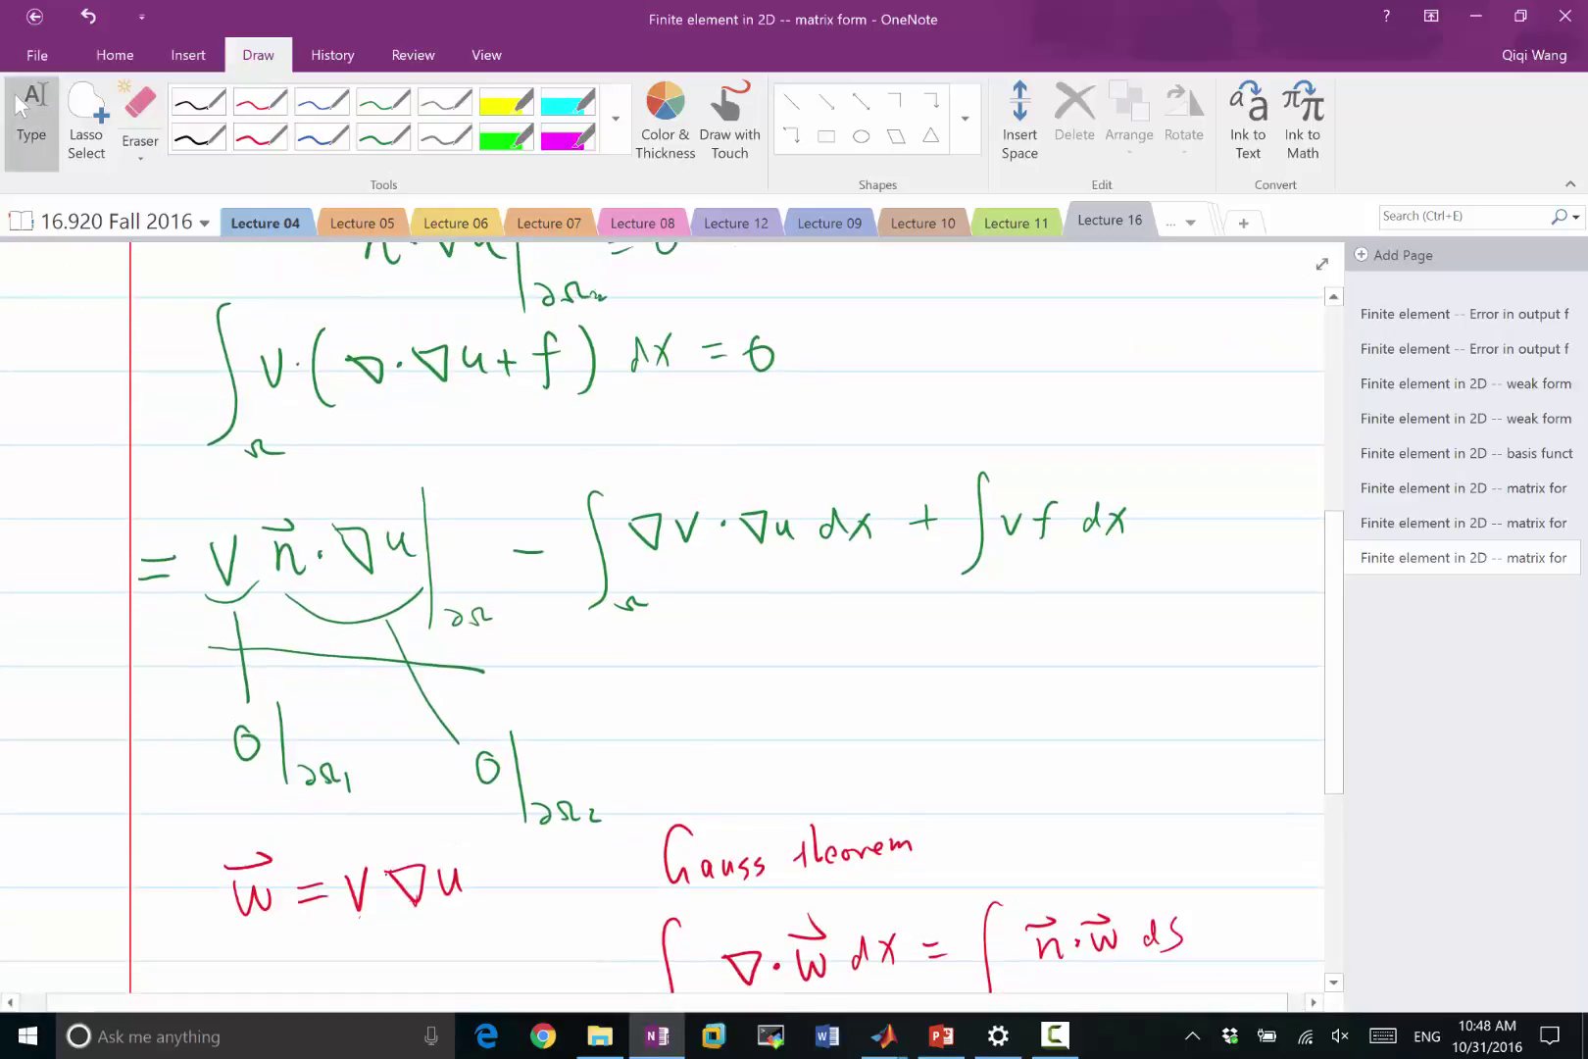
Step: In green ink, add an integral sign over ∂Ω before v n·∇u and append ds
left_click(383, 101)
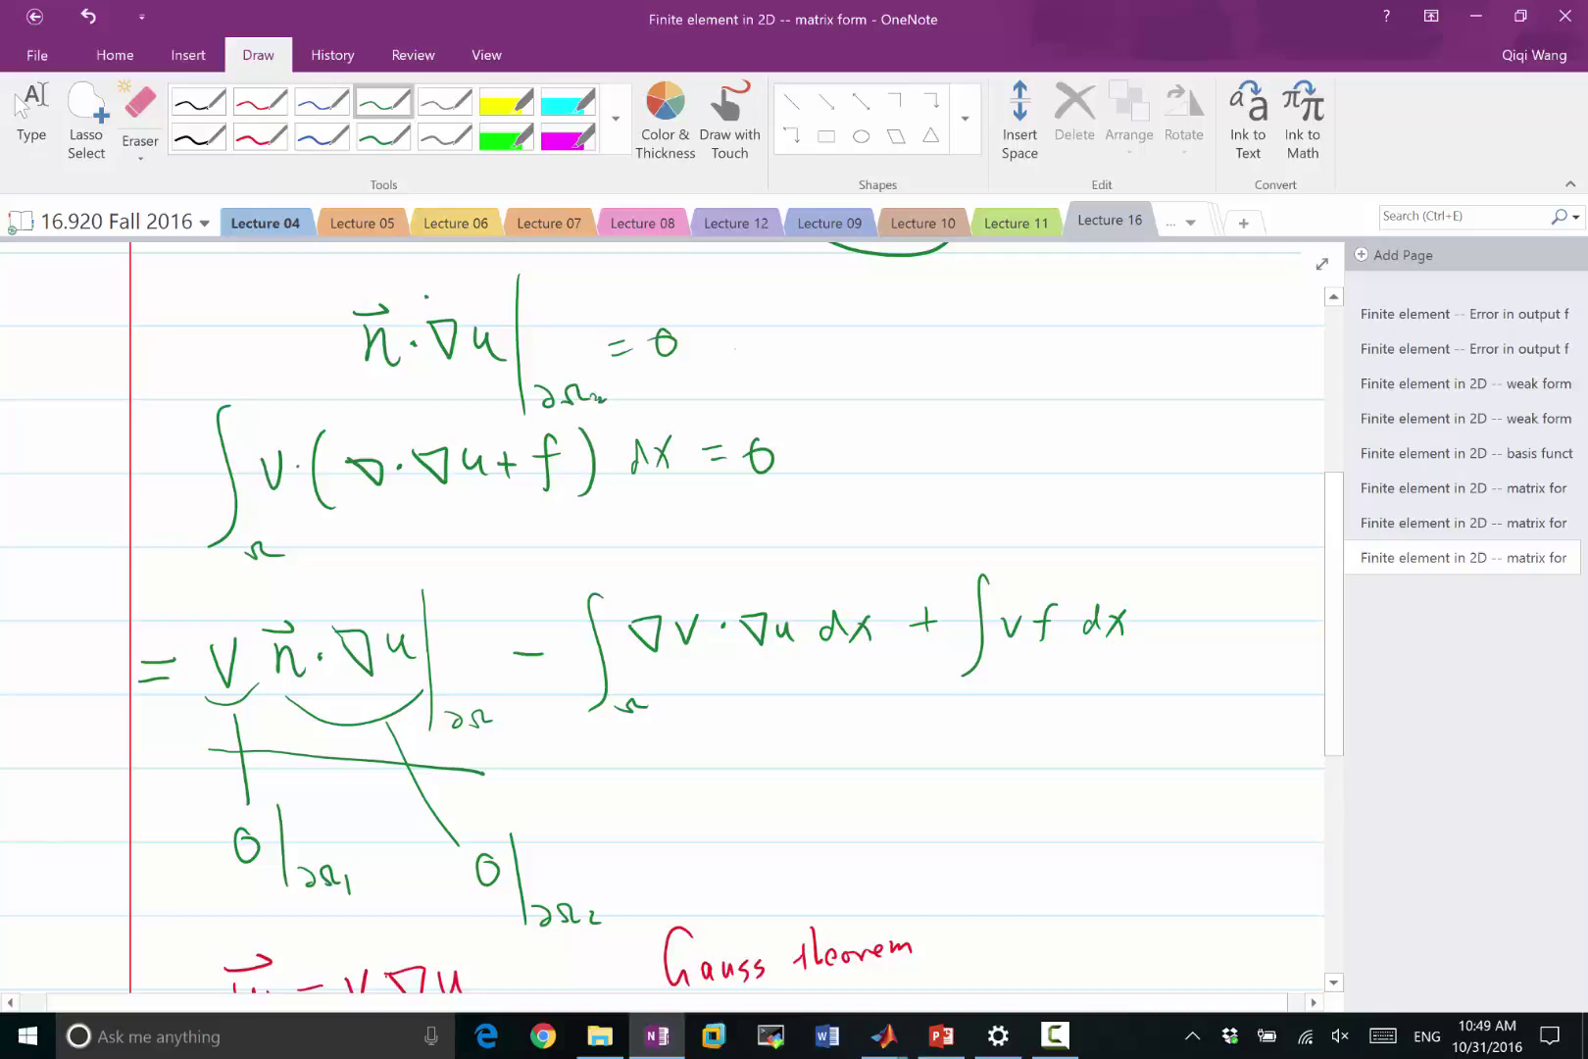
mouse_move(191, 600)
left_mouse_down()
mouse_move(181, 684)
mouse_move(138, 749)
mouse_move(182, 774)
left_mouse_up()
mouse_move(479, 637)
left_mouse_down()
mouse_move(470, 651)
mouse_move(485, 615)
left_mouse_up()
left_click_drag(504, 620, 493, 647)
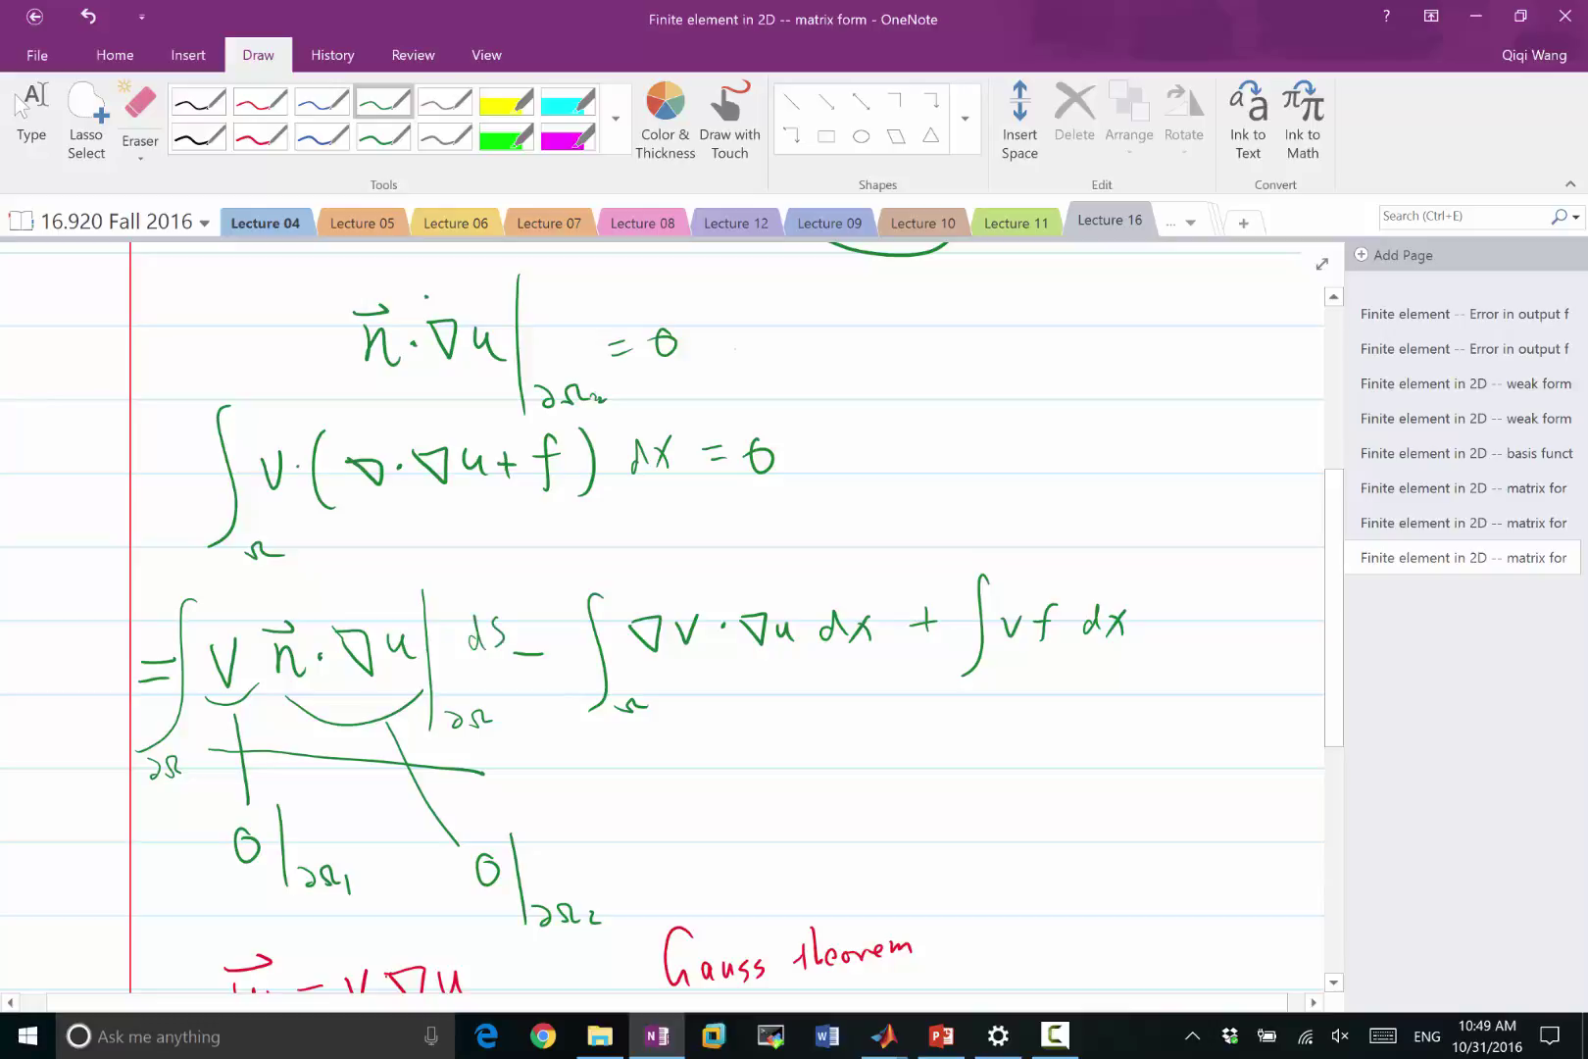
scroll(666, 617, "down", 3)
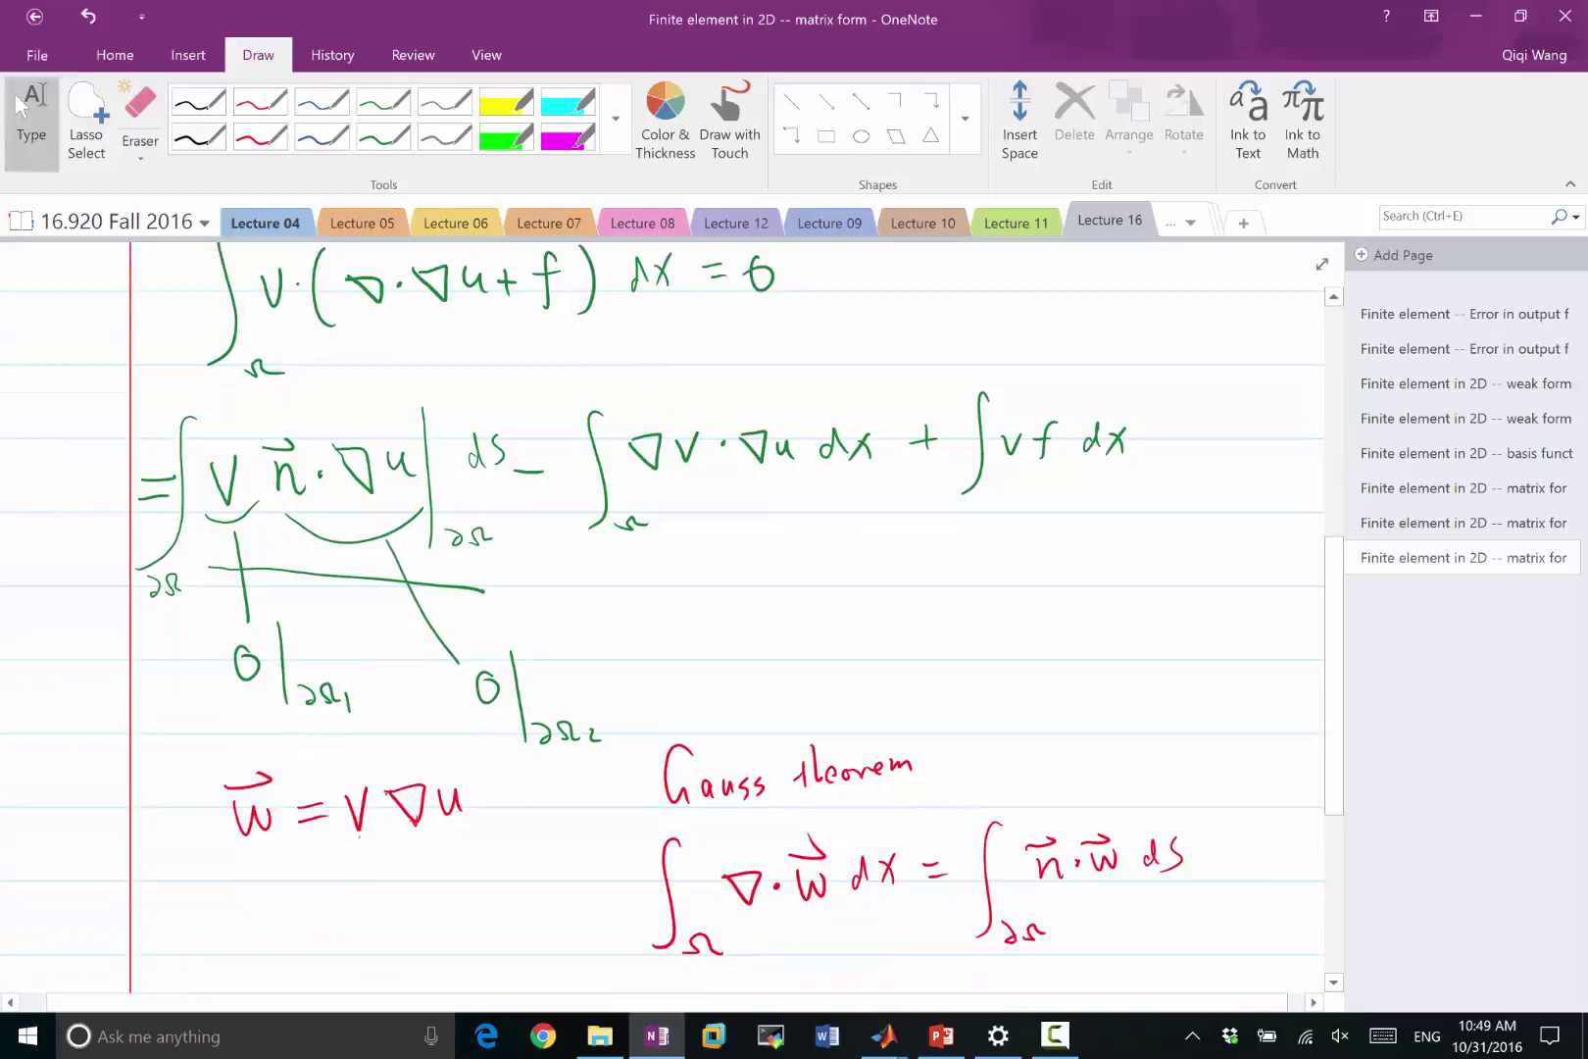
left_click(259, 101)
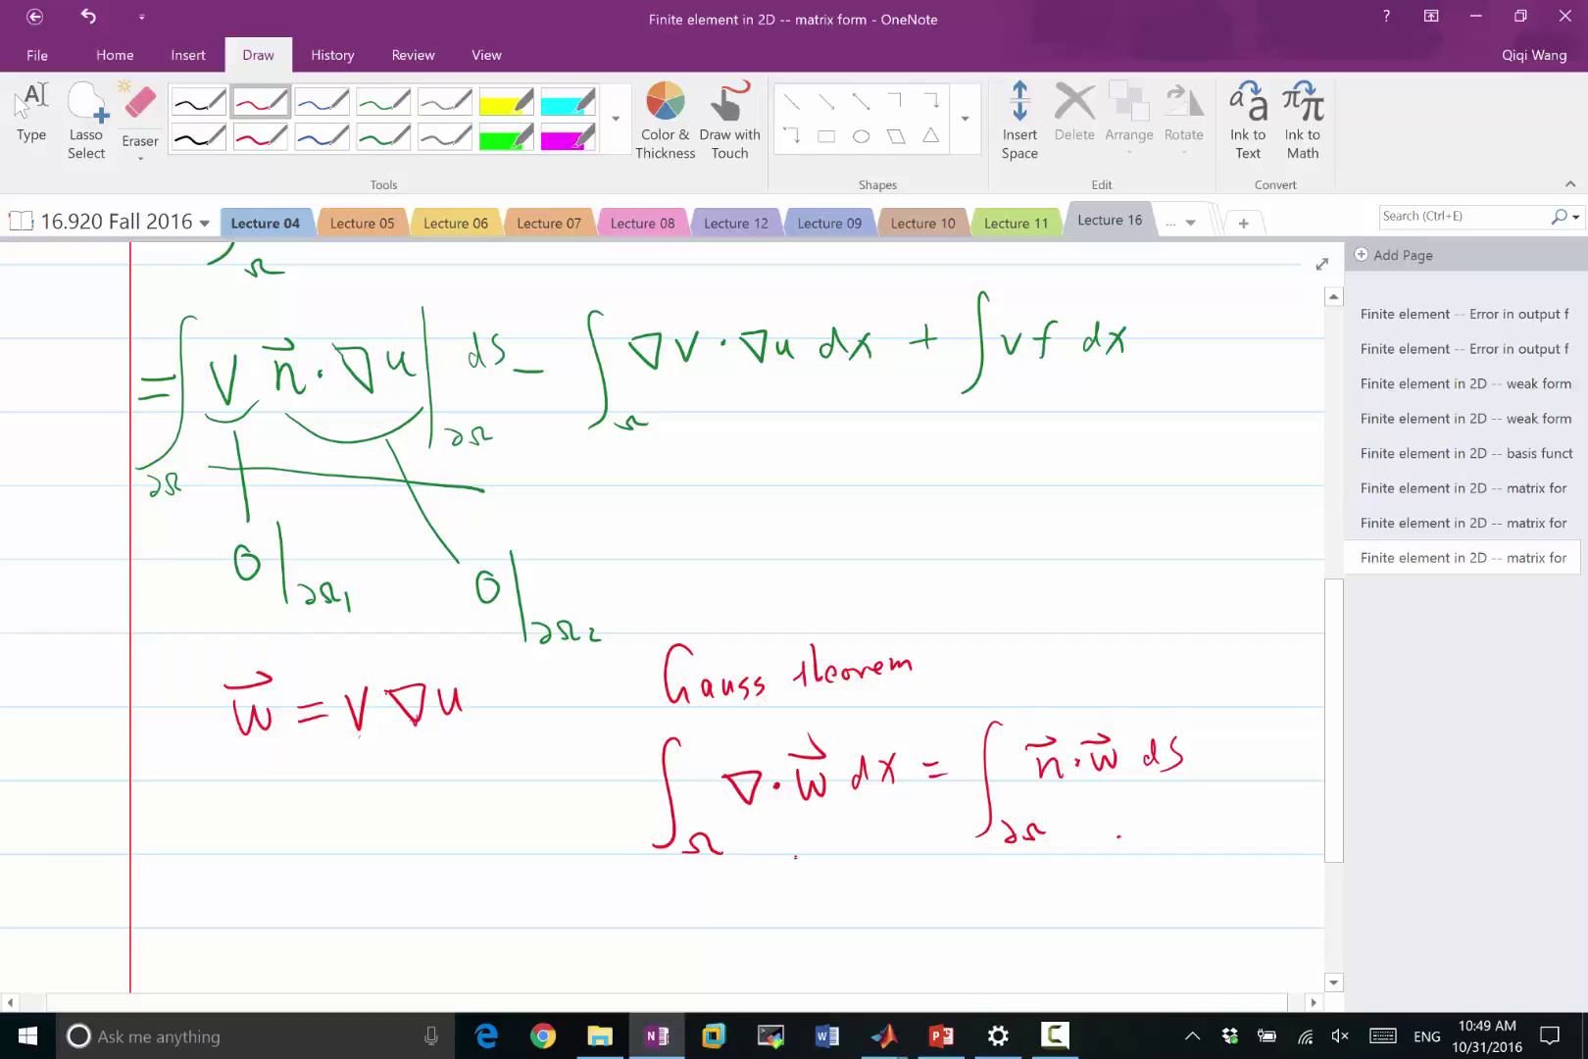
Step: Underline v∇u and write the new integral ∫Ω ∇·(v∇u) below it
scroll(673, 549, "down", 3)
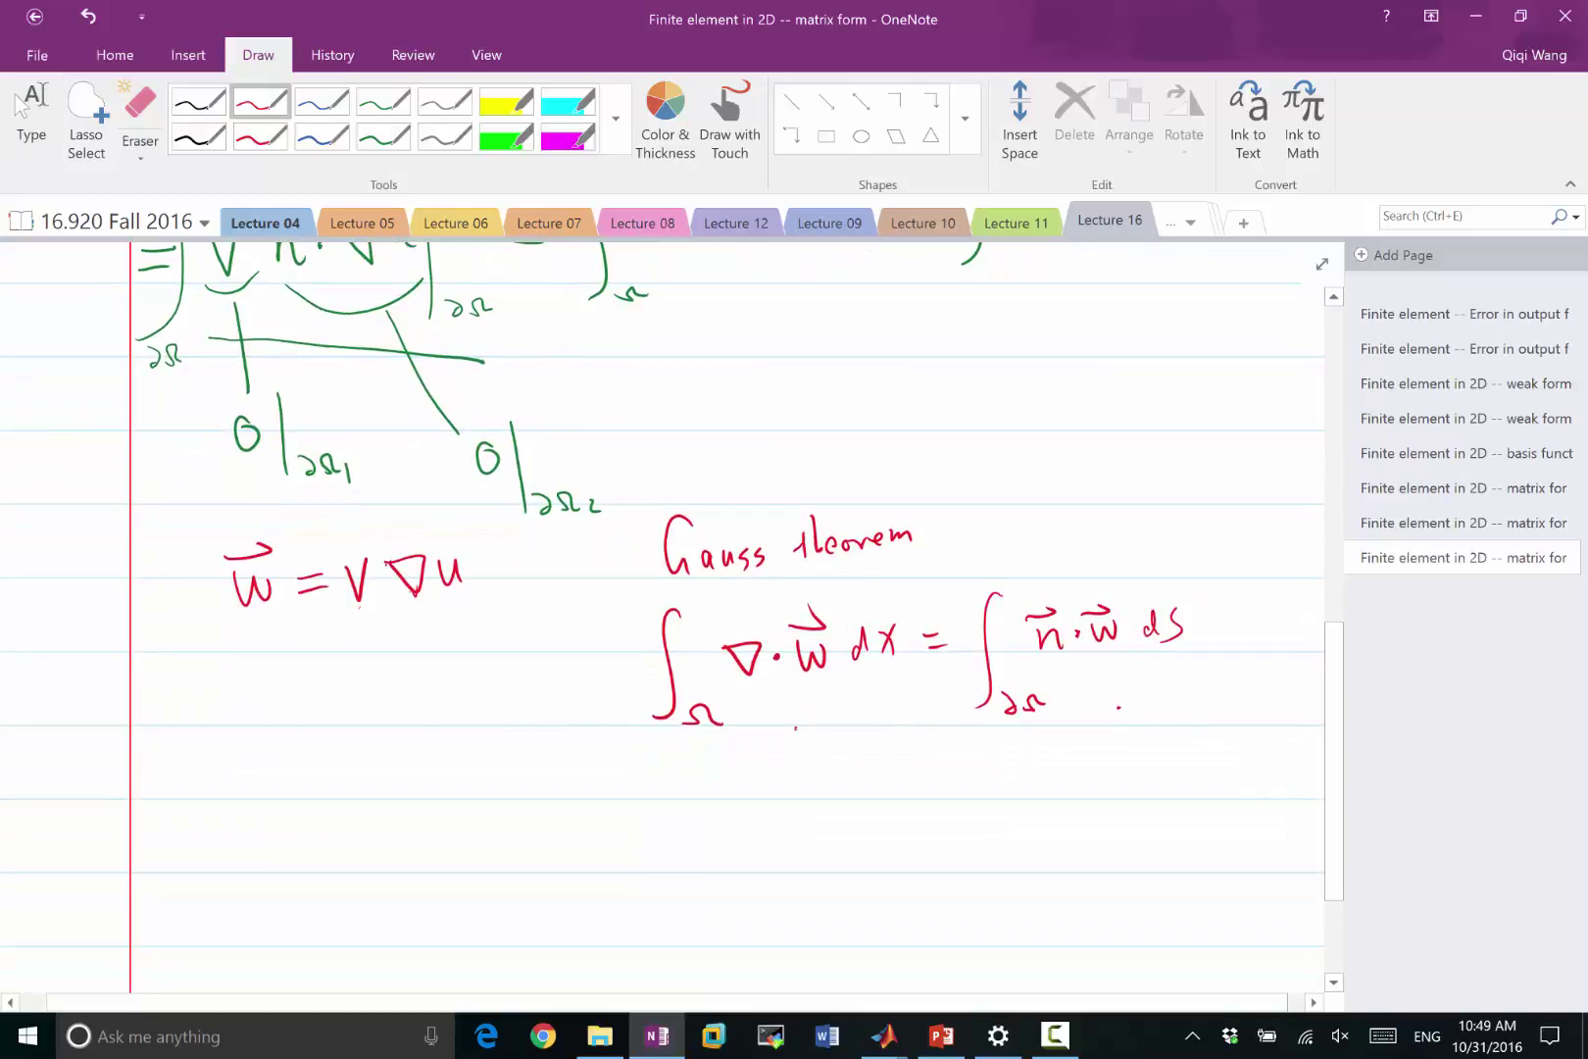
left_click_drag(338, 632, 478, 621)
mouse_move(215, 750)
left_mouse_down()
mouse_move(186, 872)
mouse_move(253, 874)
left_mouse_up()
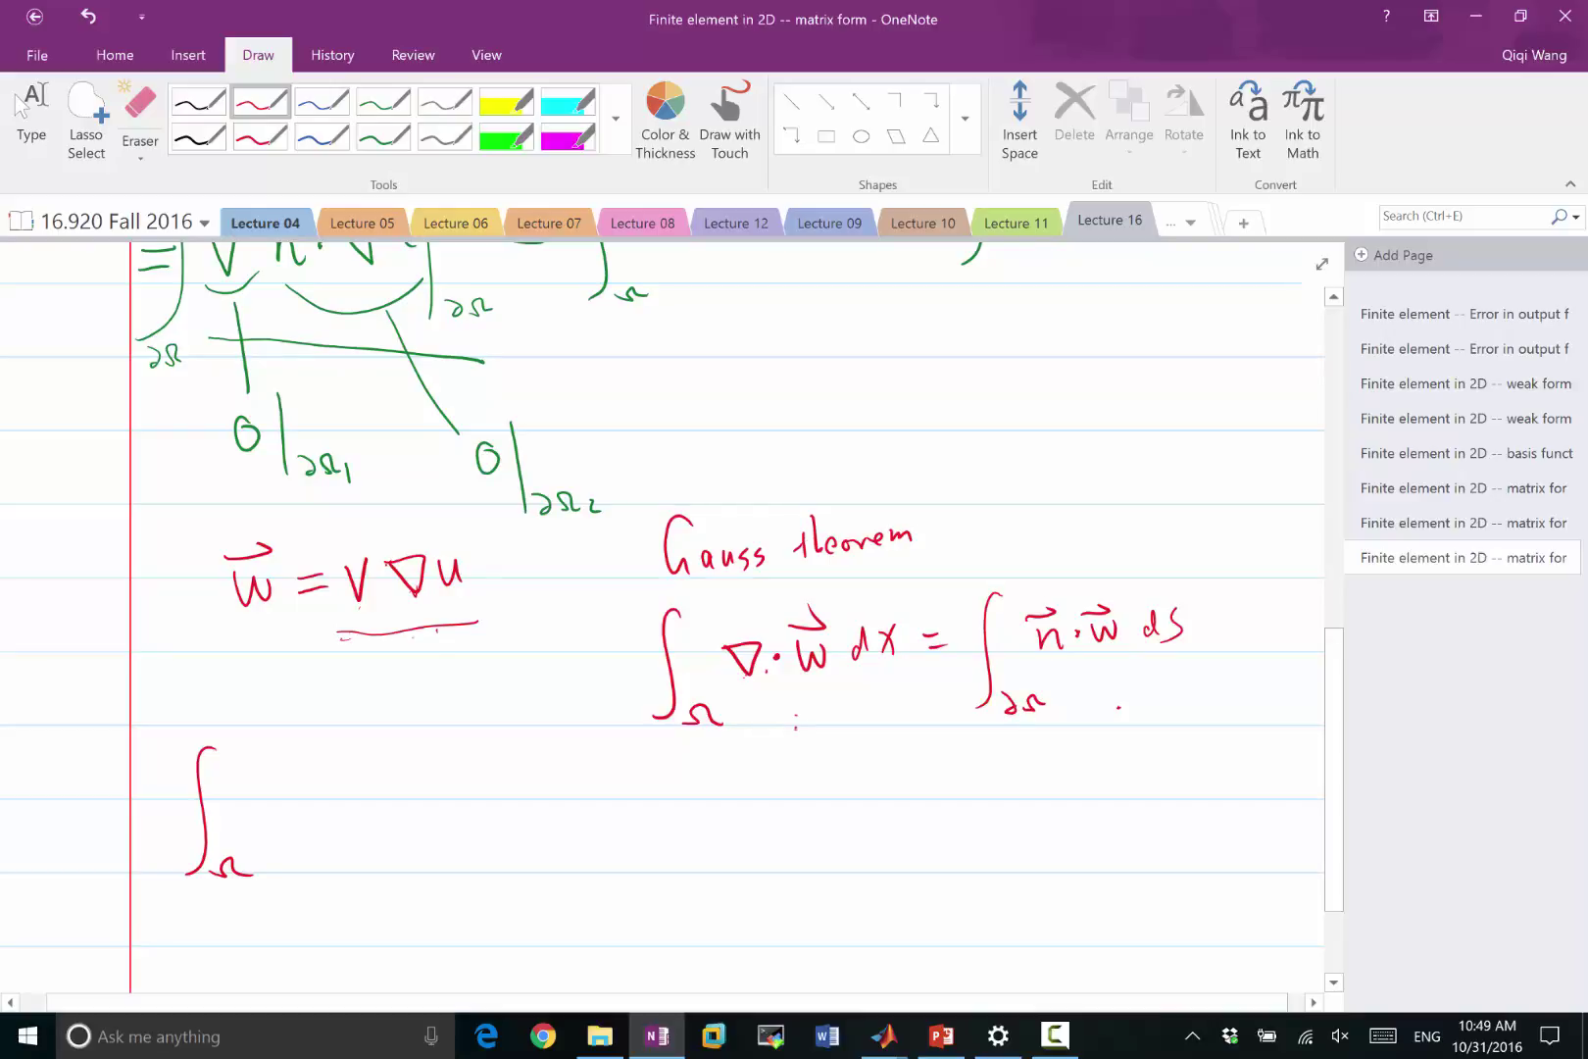
mouse_move(247, 780)
left_mouse_down()
mouse_move(279, 783)
mouse_move(251, 785)
mouse_move(307, 815)
mouse_move(340, 781)
mouse_move(380, 778)
mouse_move(354, 779)
mouse_move(401, 798)
left_mouse_up()
left_click(285, 801)
mouse_move(399, 760)
left_mouse_down()
mouse_move(402, 816)
mouse_move(498, 751)
mouse_move(480, 871)
left_mouse_up()
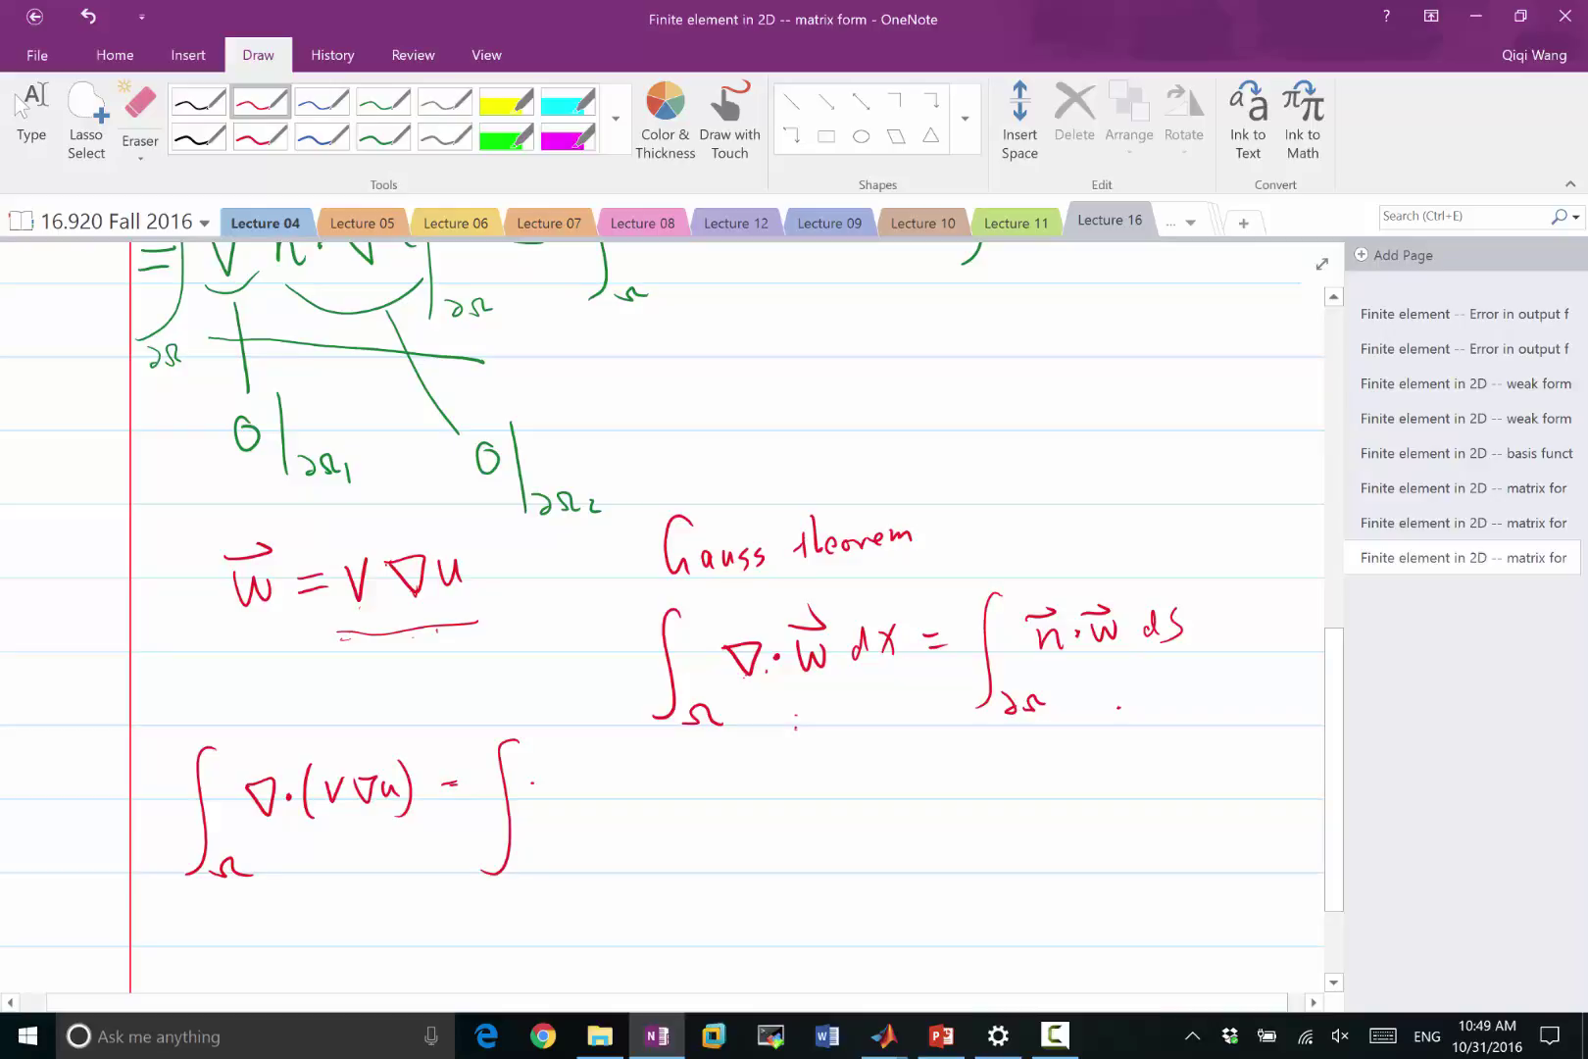
Step: Write = ∫ ∇v·∇u + after it and underline ∇u inside the parentheses
mouse_move(532, 781)
left_mouse_down()
mouse_move(549, 816)
mouse_move(538, 785)
mouse_move(635, 797)
mouse_move(613, 776)
mouse_move(676, 800)
left_mouse_up()
left_click_drag(374, 813, 394, 809)
left_click_drag(370, 820, 400, 814)
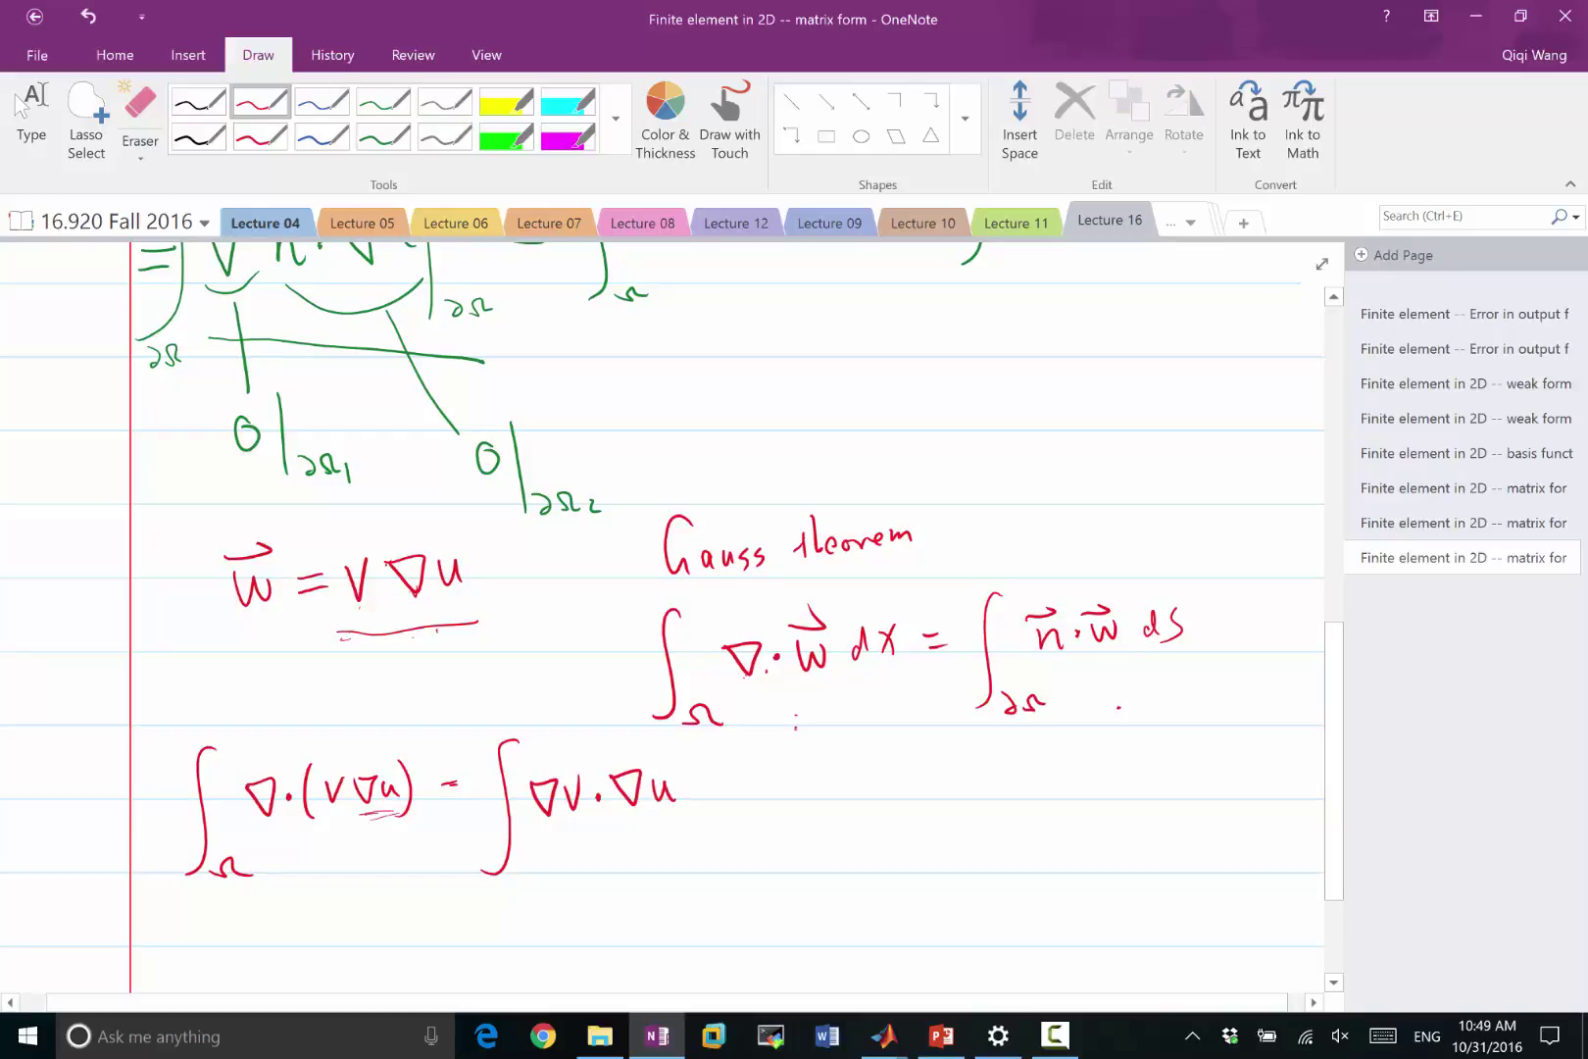
left_click_drag(698, 790, 721, 788)
left_click_drag(708, 777, 709, 809)
mouse_move(437, 804)
left_mouse_down()
mouse_move(467, 801)
mouse_move(459, 783)
left_mouse_up()
Step: Finish the expansion with the term v∇·∇u, redrawing a misdrawn nabla
left_click_drag(749, 772, 774, 765)
mouse_move(780, 777)
left_mouse_down()
mouse_move(826, 774)
mouse_move(796, 815)
mouse_move(837, 770)
left_mouse_up()
key("ctrl+z")
left_click_drag(833, 773, 828, 816)
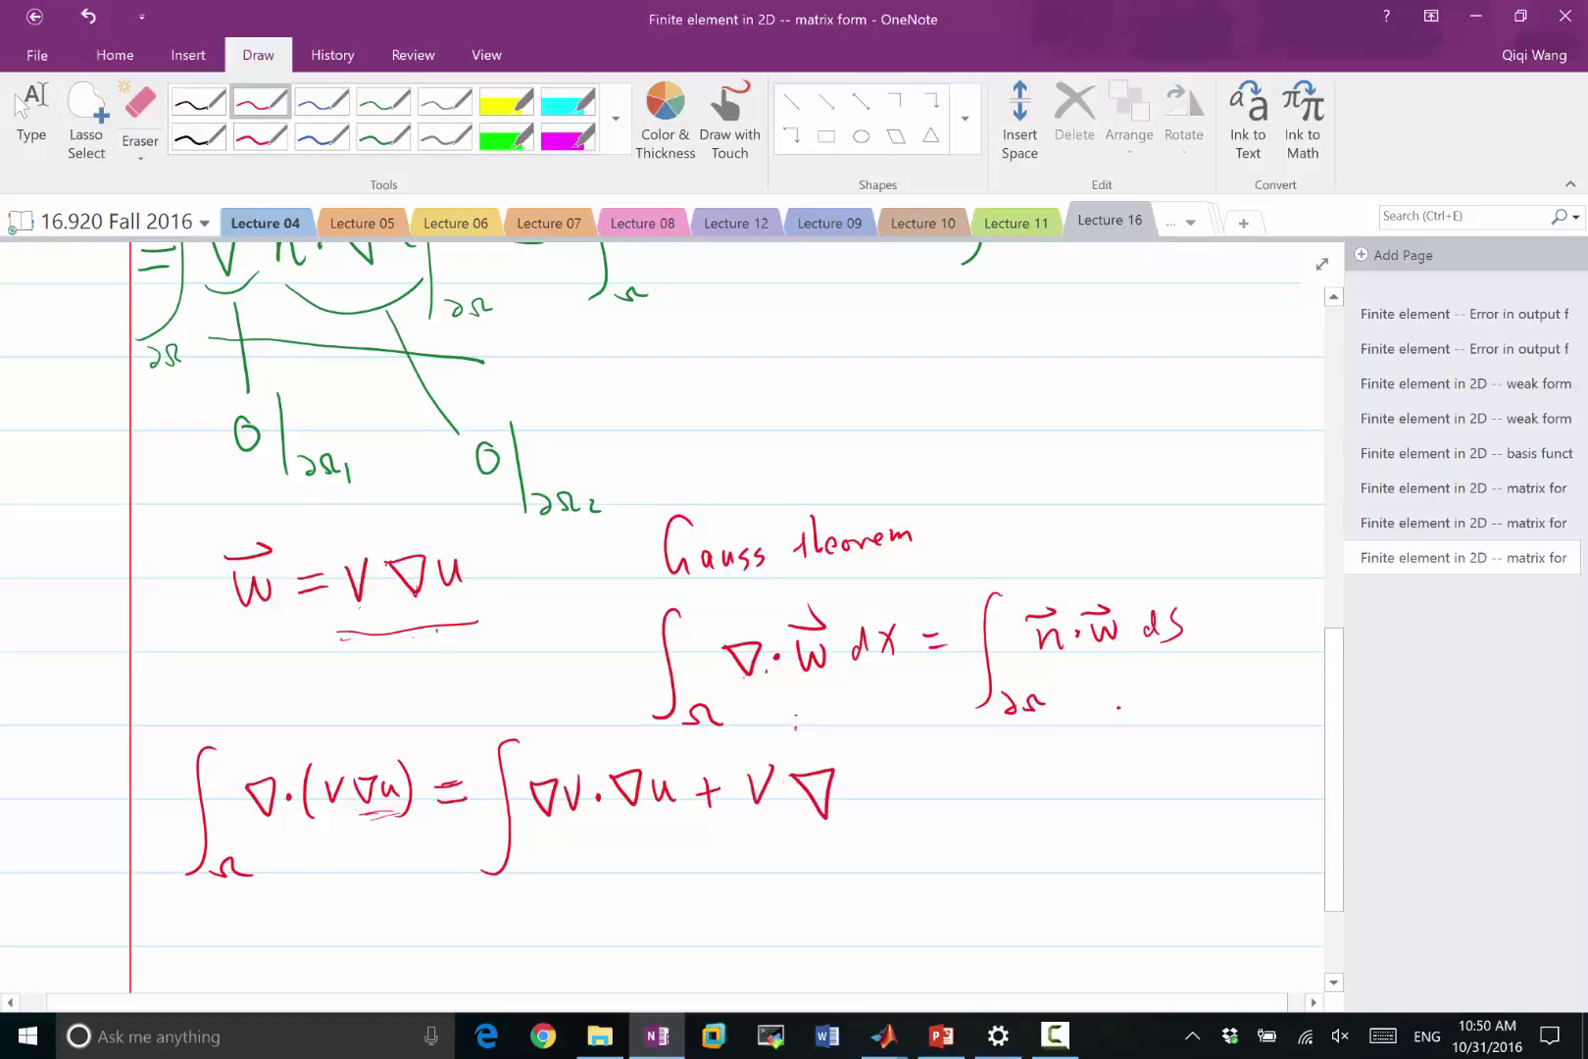
left_click(852, 790)
mouse_move(865, 771)
left_mouse_down()
mouse_move(882, 770)
mouse_move(888, 802)
left_mouse_up()
mouse_move(867, 775)
left_mouse_down()
mouse_move(886, 799)
mouse_move(935, 790)
left_mouse_up()
Step: Mark the Gauss theorem sides with equality bars and add = ∫∂Ω v n·∇u ds
scroll(686, 588, "down", 2)
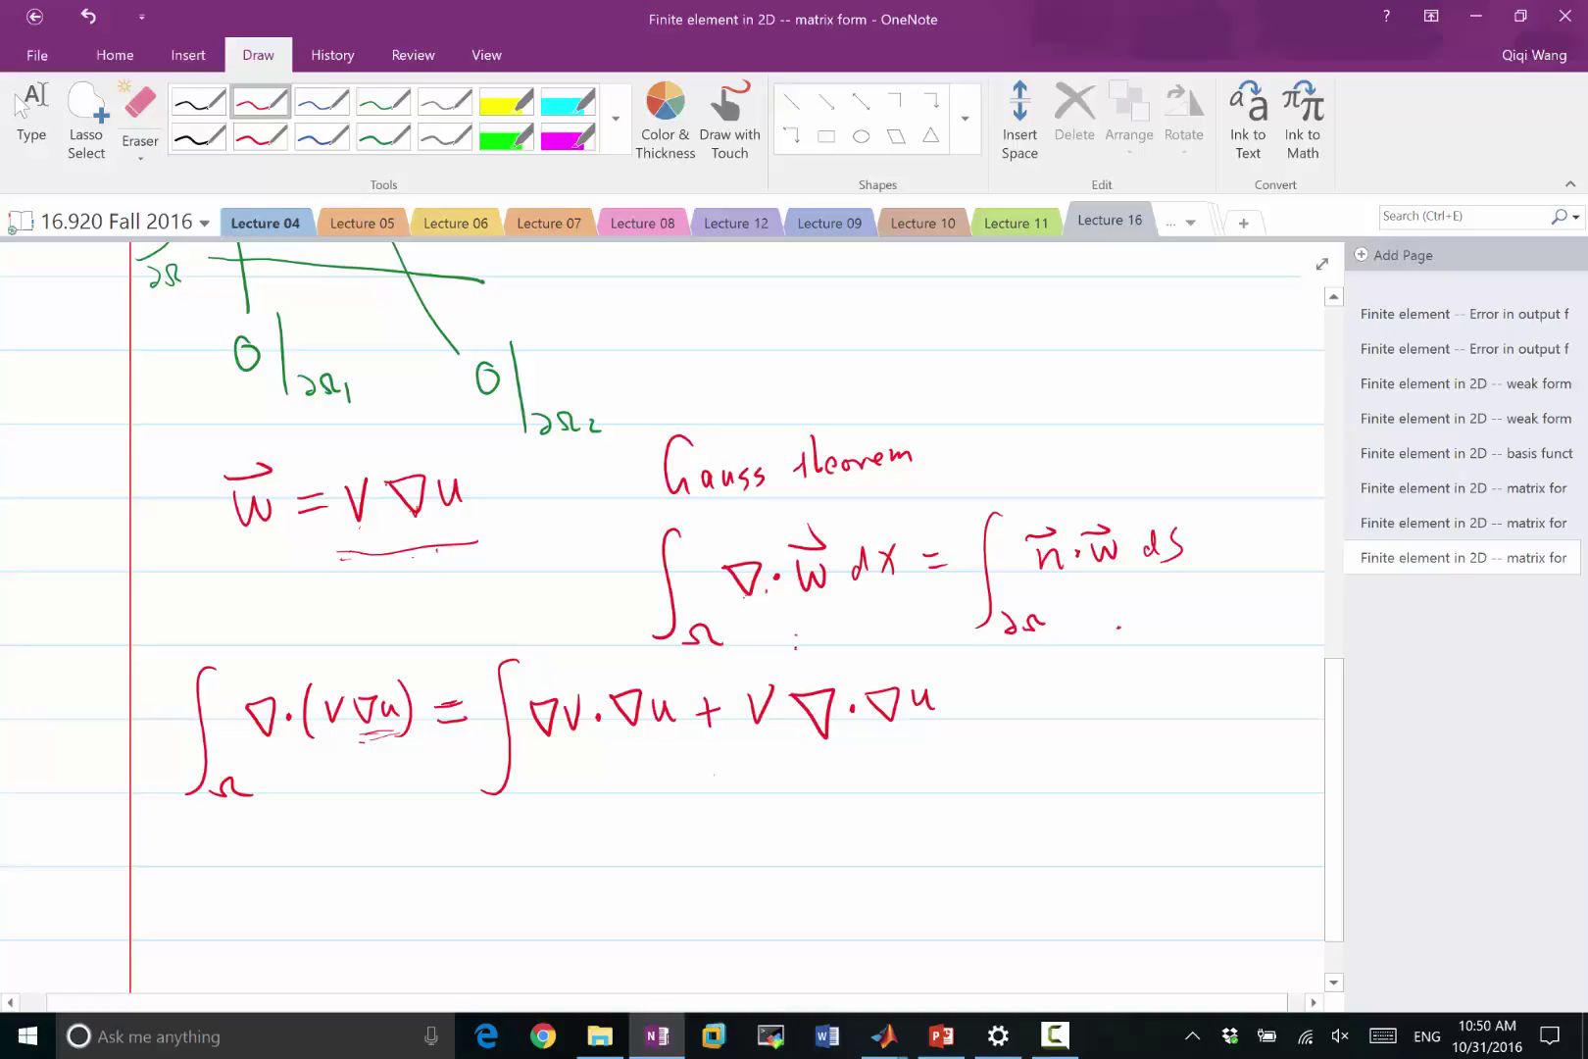
left_click_drag(790, 614, 797, 652)
mouse_move(1111, 600)
left_mouse_down()
mouse_move(1109, 654)
mouse_move(1123, 657)
left_mouse_up()
left_click_drag(945, 707, 968, 707)
mouse_move(945, 722)
left_mouse_down()
mouse_move(1013, 713)
mouse_move(1015, 781)
mouse_move(1090, 778)
left_mouse_up()
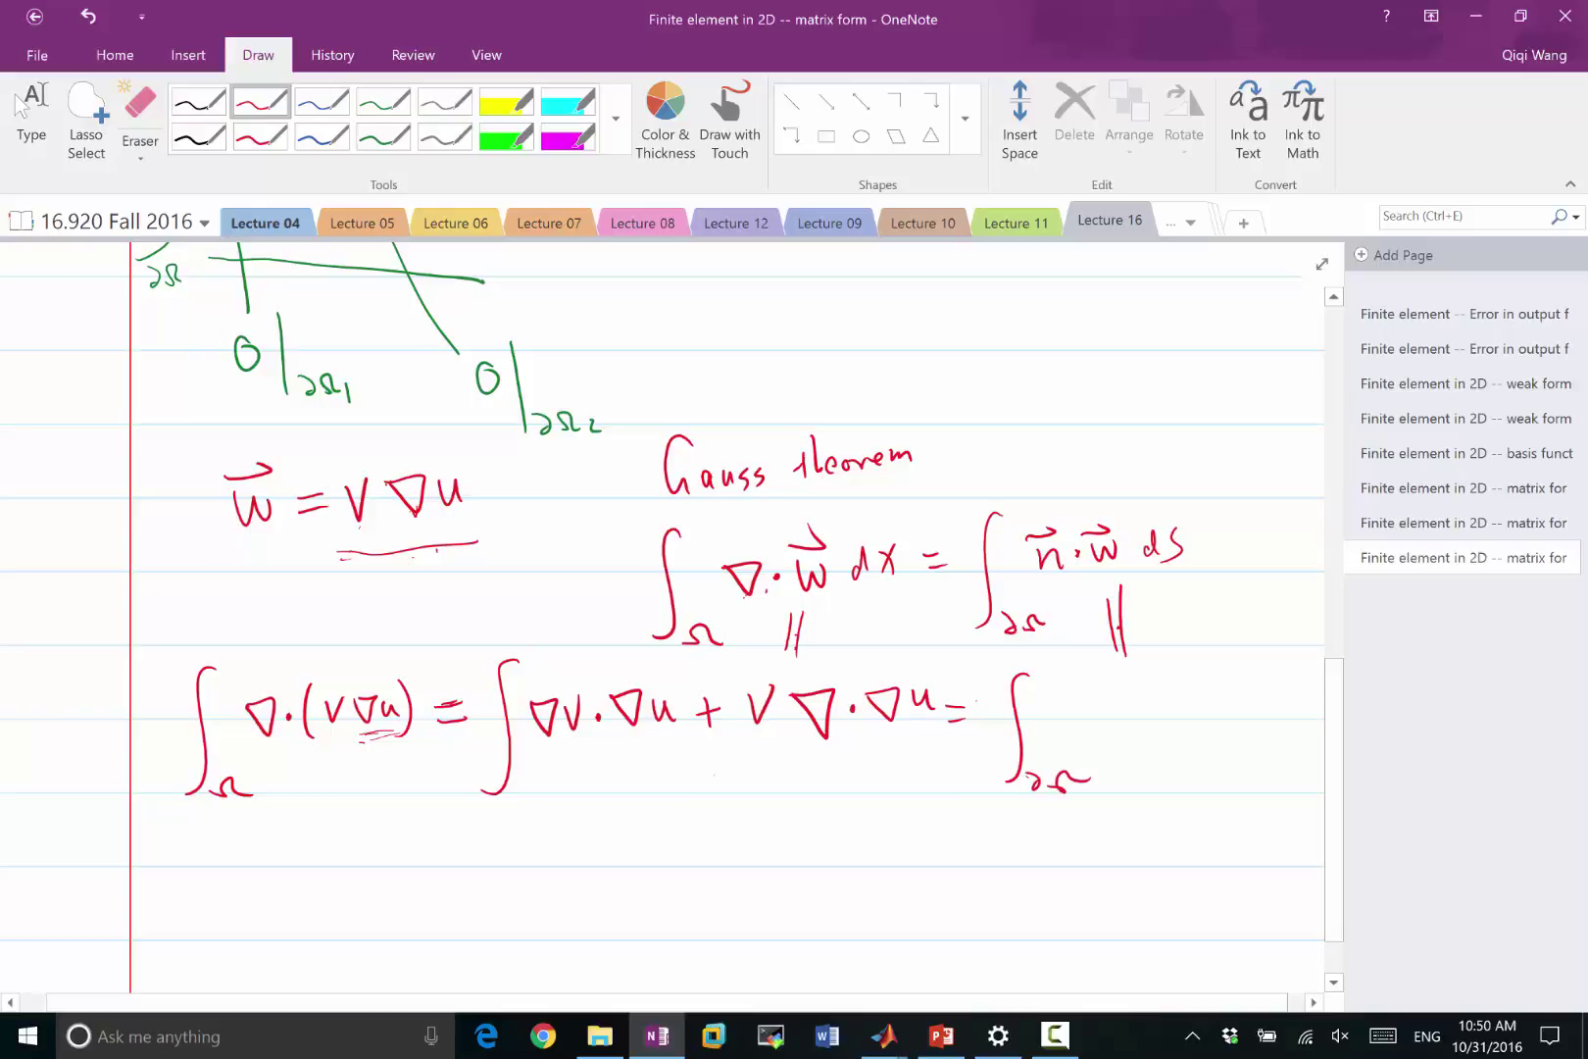
mouse_move(1068, 704)
left_mouse_down()
mouse_move(1137, 713)
mouse_move(1147, 737)
left_mouse_up()
mouse_move(1109, 703)
left_mouse_down()
mouse_move(1148, 735)
mouse_move(1149, 699)
mouse_move(1212, 693)
mouse_move(1212, 711)
mouse_move(1212, 698)
mouse_move(1270, 727)
left_mouse_up()
left_click(1168, 723)
left_click_drag(1275, 692, 1290, 729)
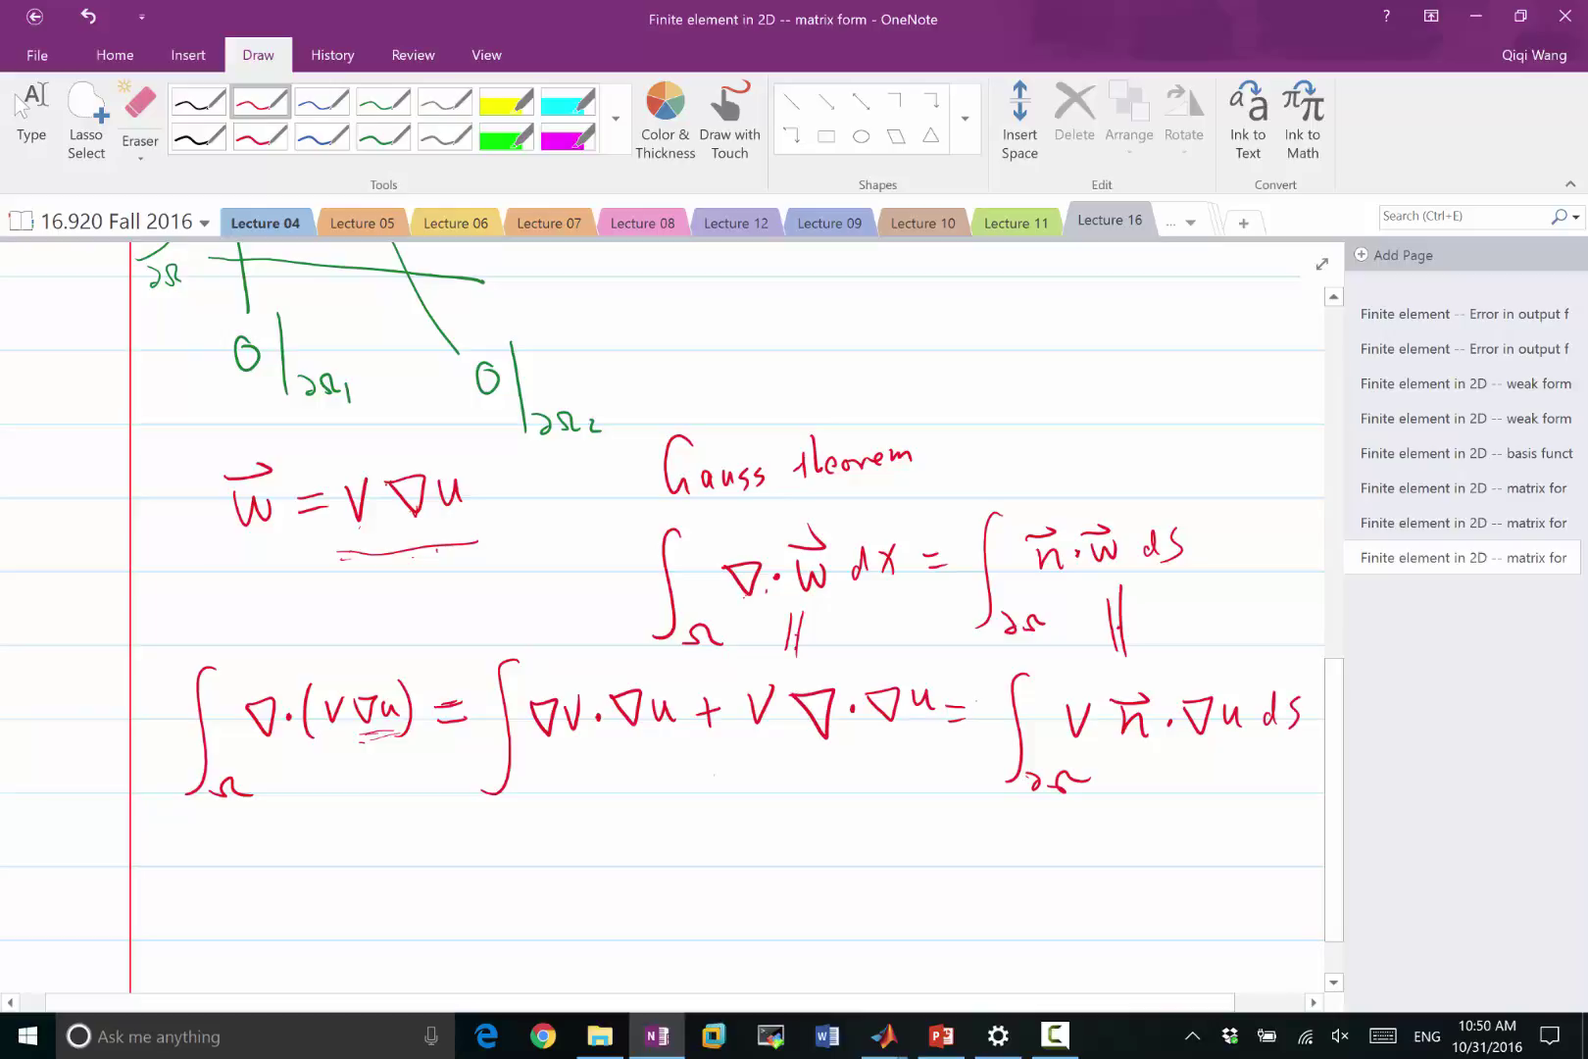
left_click_drag(1140, 845, 1232, 847)
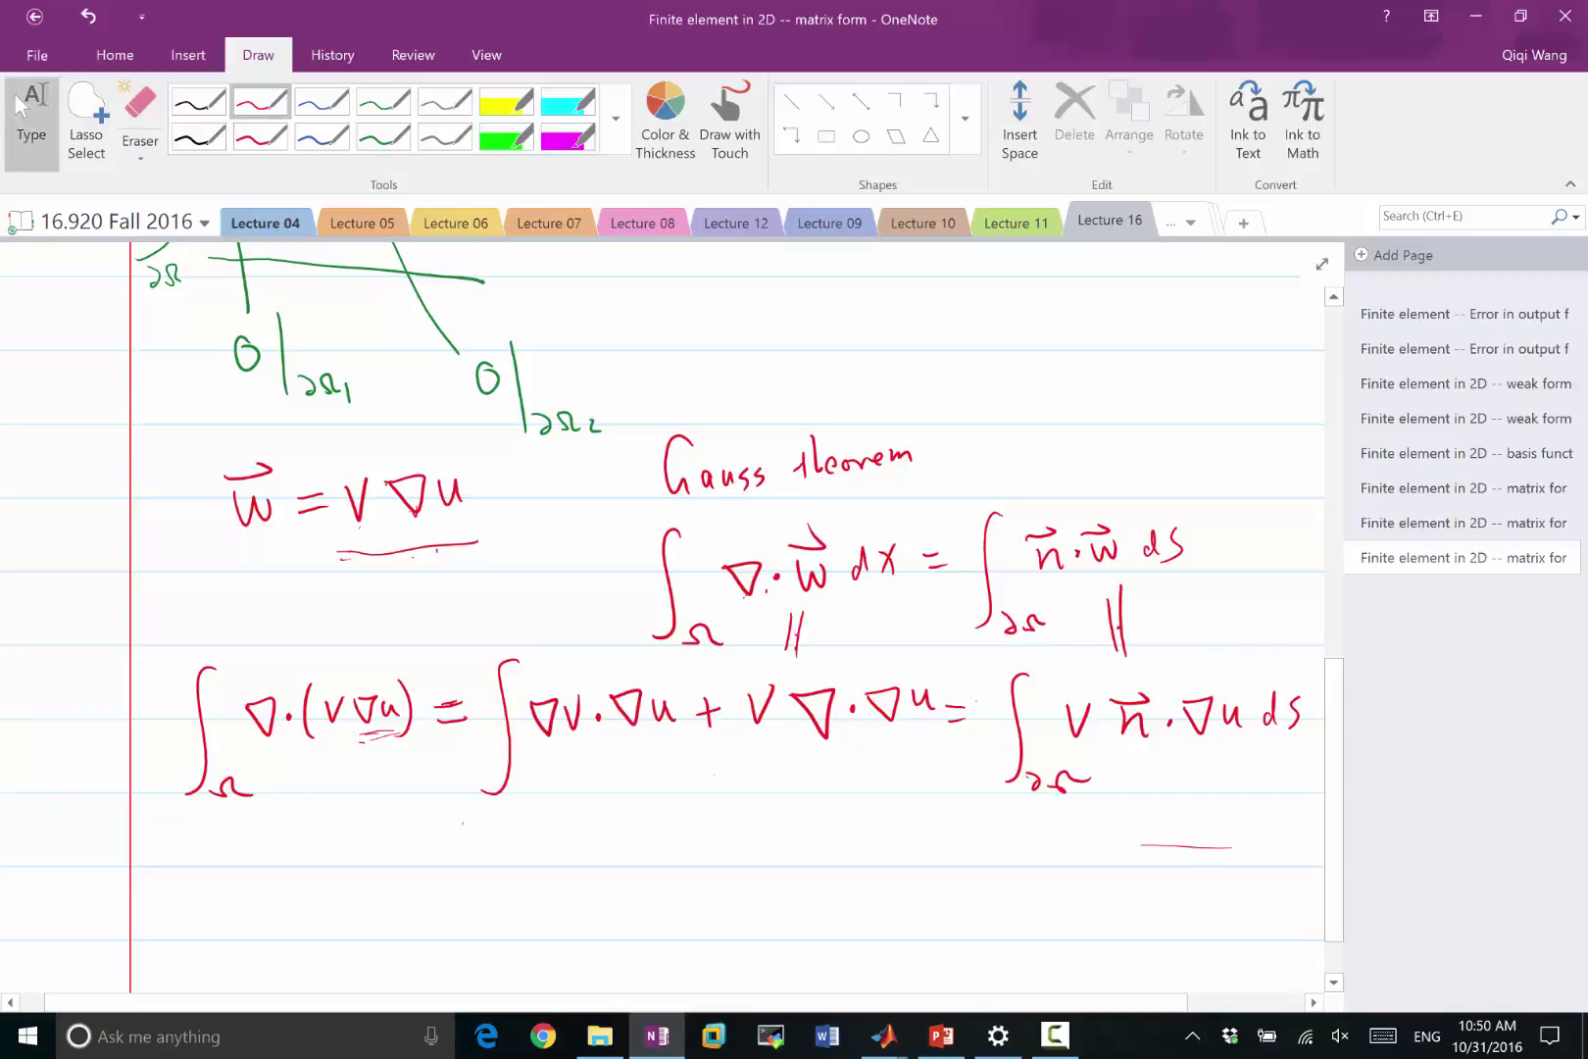
Step: Underline and label v∇·∇u as LHS, and ∇v·∇u and the boundary integral as RHS
scroll(662, 604, "down", 2)
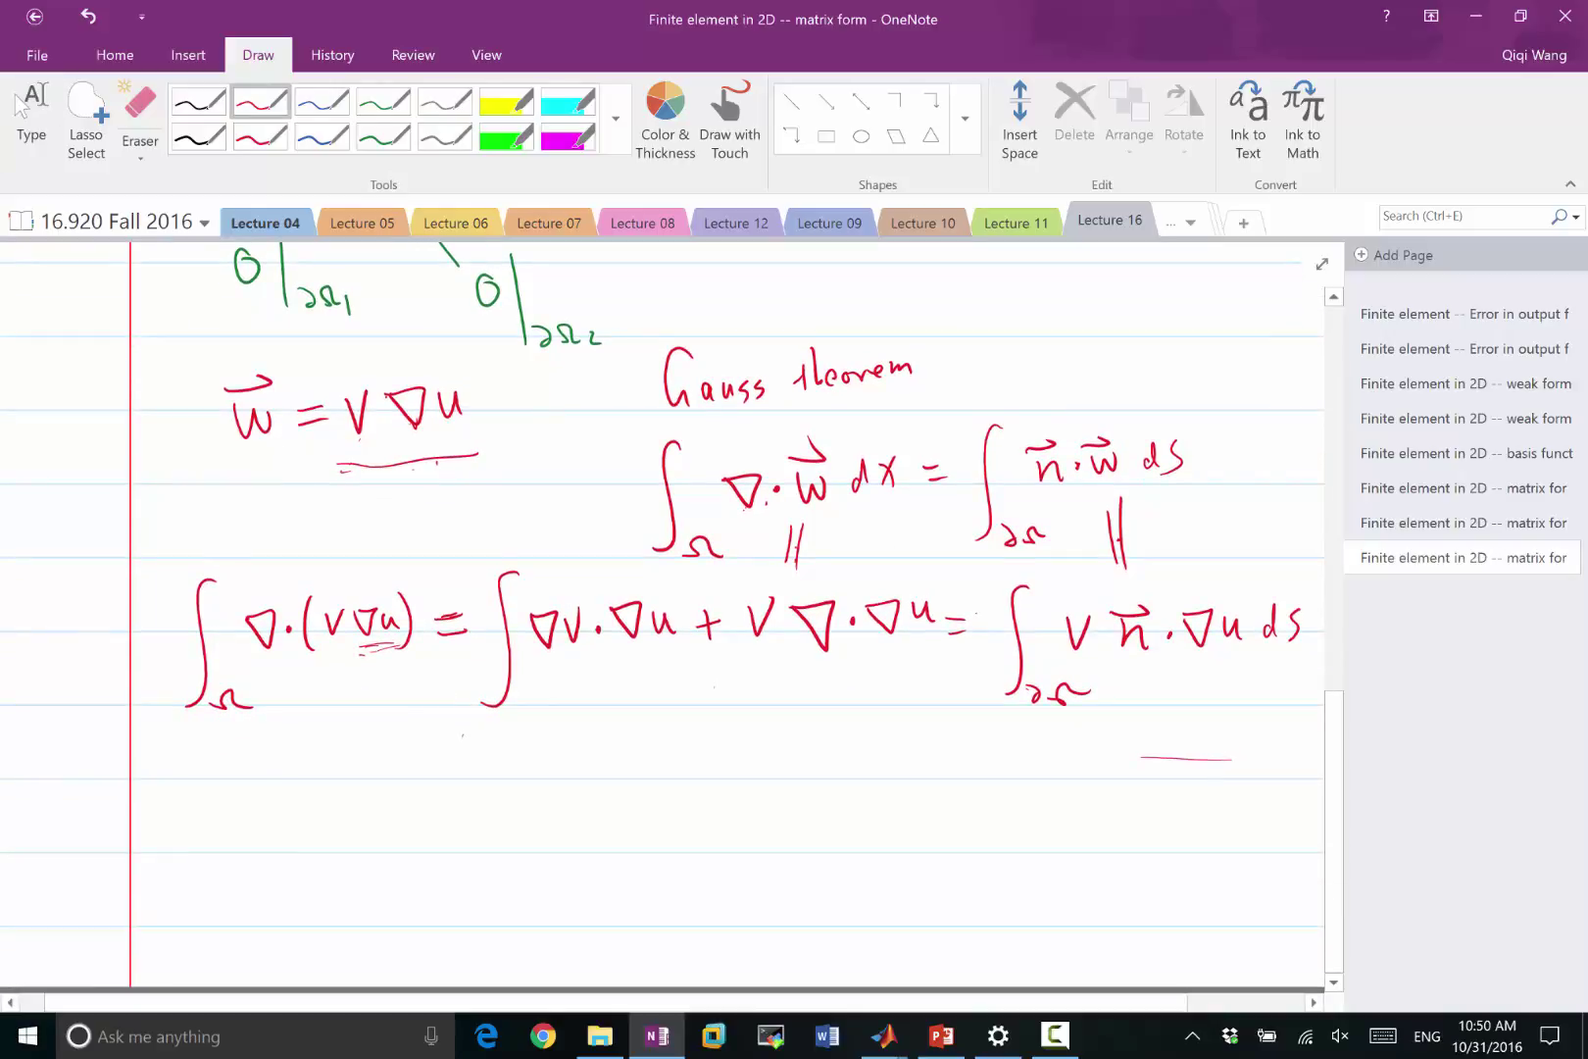
left_click_drag(739, 657, 912, 667)
left_click_drag(805, 694, 816, 721)
mouse_move(829, 694)
left_mouse_down()
mouse_move(830, 718)
mouse_move(842, 713)
left_mouse_up()
left_click_drag(863, 697, 845, 723)
mouse_move(536, 689)
left_mouse_down()
mouse_move(666, 676)
mouse_move(569, 728)
mouse_move(586, 727)
left_mouse_up()
mouse_move(590, 727)
left_mouse_down()
mouse_move(600, 708)
mouse_move(607, 722)
left_mouse_up()
left_click_drag(625, 700, 615, 728)
left_click_drag(1010, 731, 1280, 710)
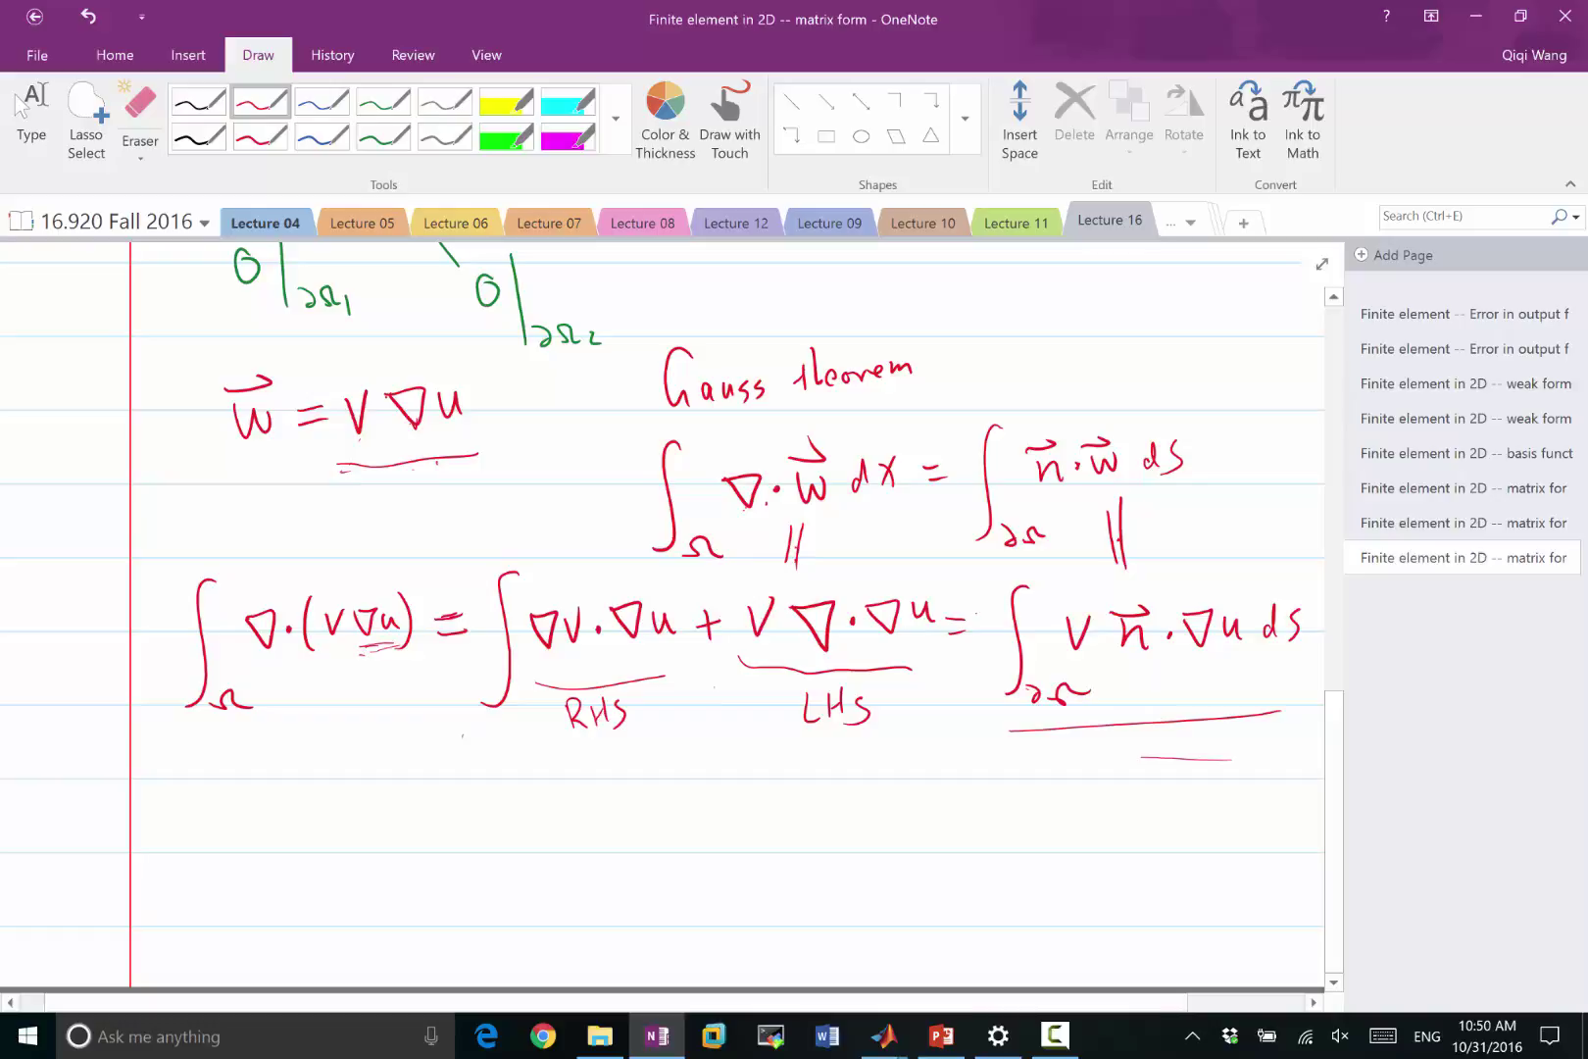
left_click_drag(1151, 739, 1153, 763)
left_click_drag(1155, 740, 1177, 761)
left_click_drag(1191, 733, 1177, 772)
Step: Write ∫Ω v∇·∇u dx = ∫∂Ω v n·∇u ds below the equation
left_click_drag(210, 772, 178, 898)
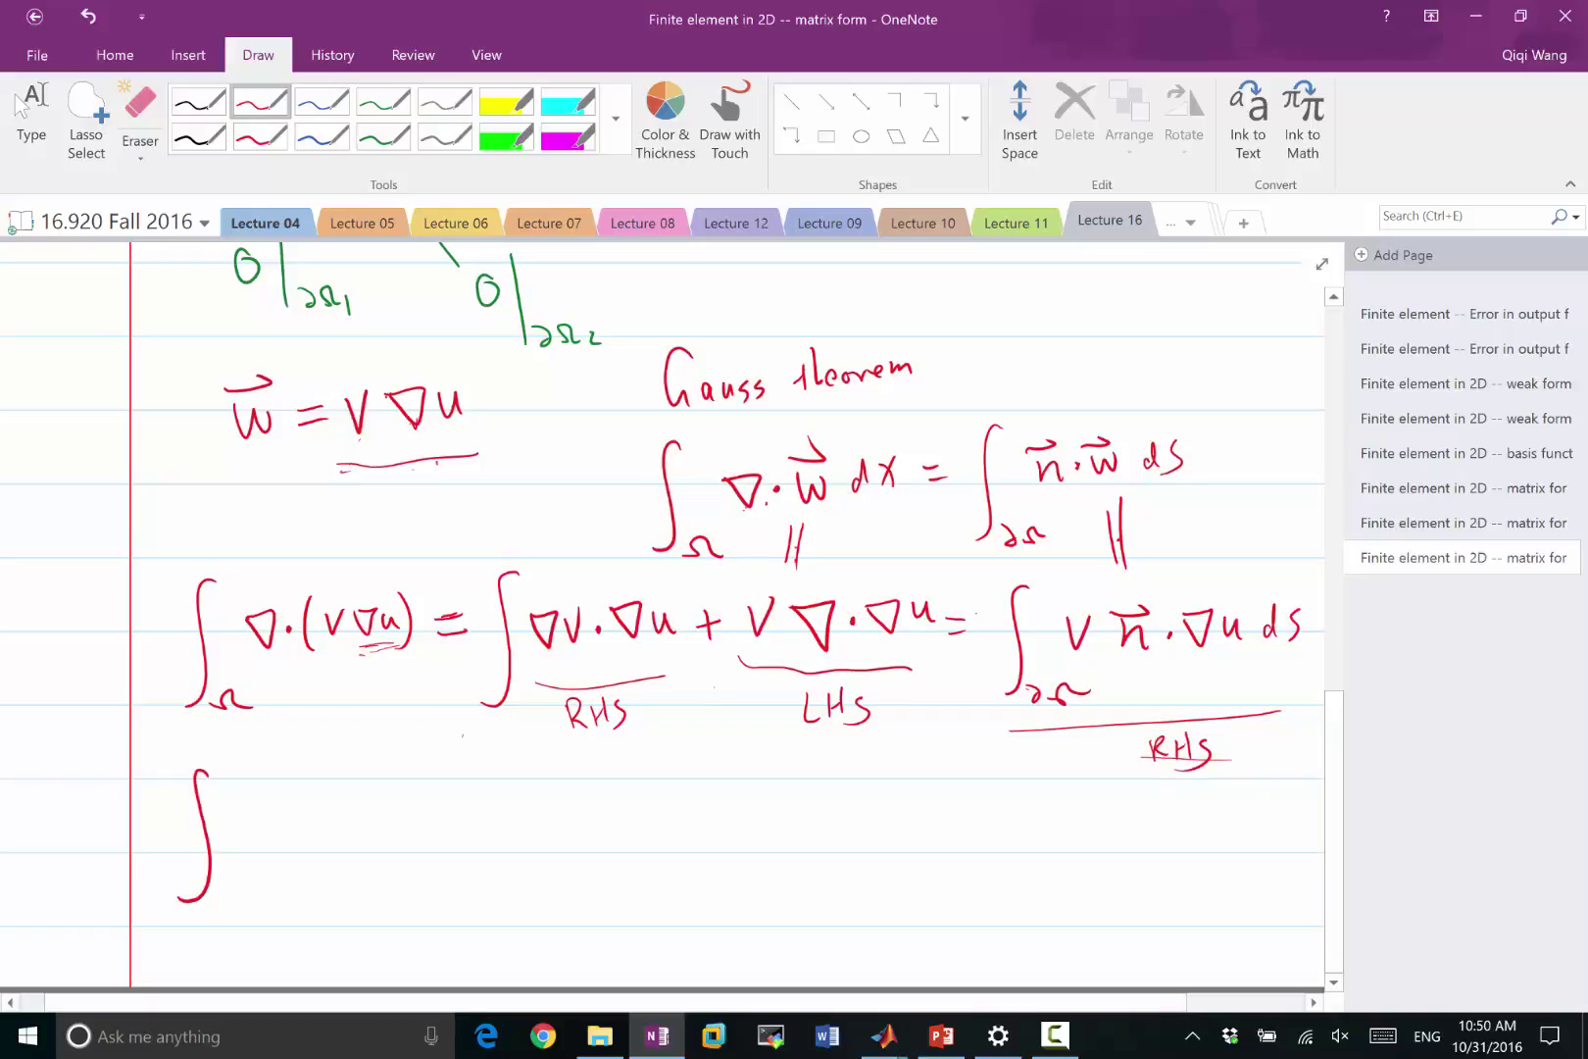
mouse_move(223, 805)
left_mouse_down()
mouse_move(235, 841)
mouse_move(252, 804)
mouse_move(284, 845)
mouse_move(355, 819)
mouse_move(333, 803)
left_mouse_up()
mouse_move(373, 806)
left_mouse_down()
mouse_move(381, 829)
mouse_move(441, 785)
mouse_move(466, 812)
left_mouse_up()
mouse_move(466, 782)
left_mouse_down()
mouse_move(451, 816)
mouse_move(520, 786)
left_mouse_up()
mouse_move(499, 800)
left_mouse_down()
mouse_move(565, 774)
mouse_move(541, 886)
left_mouse_up()
left_click_drag(214, 914, 260, 912)
mouse_move(588, 890)
left_mouse_down()
mouse_move(584, 910)
mouse_move(625, 904)
left_mouse_up()
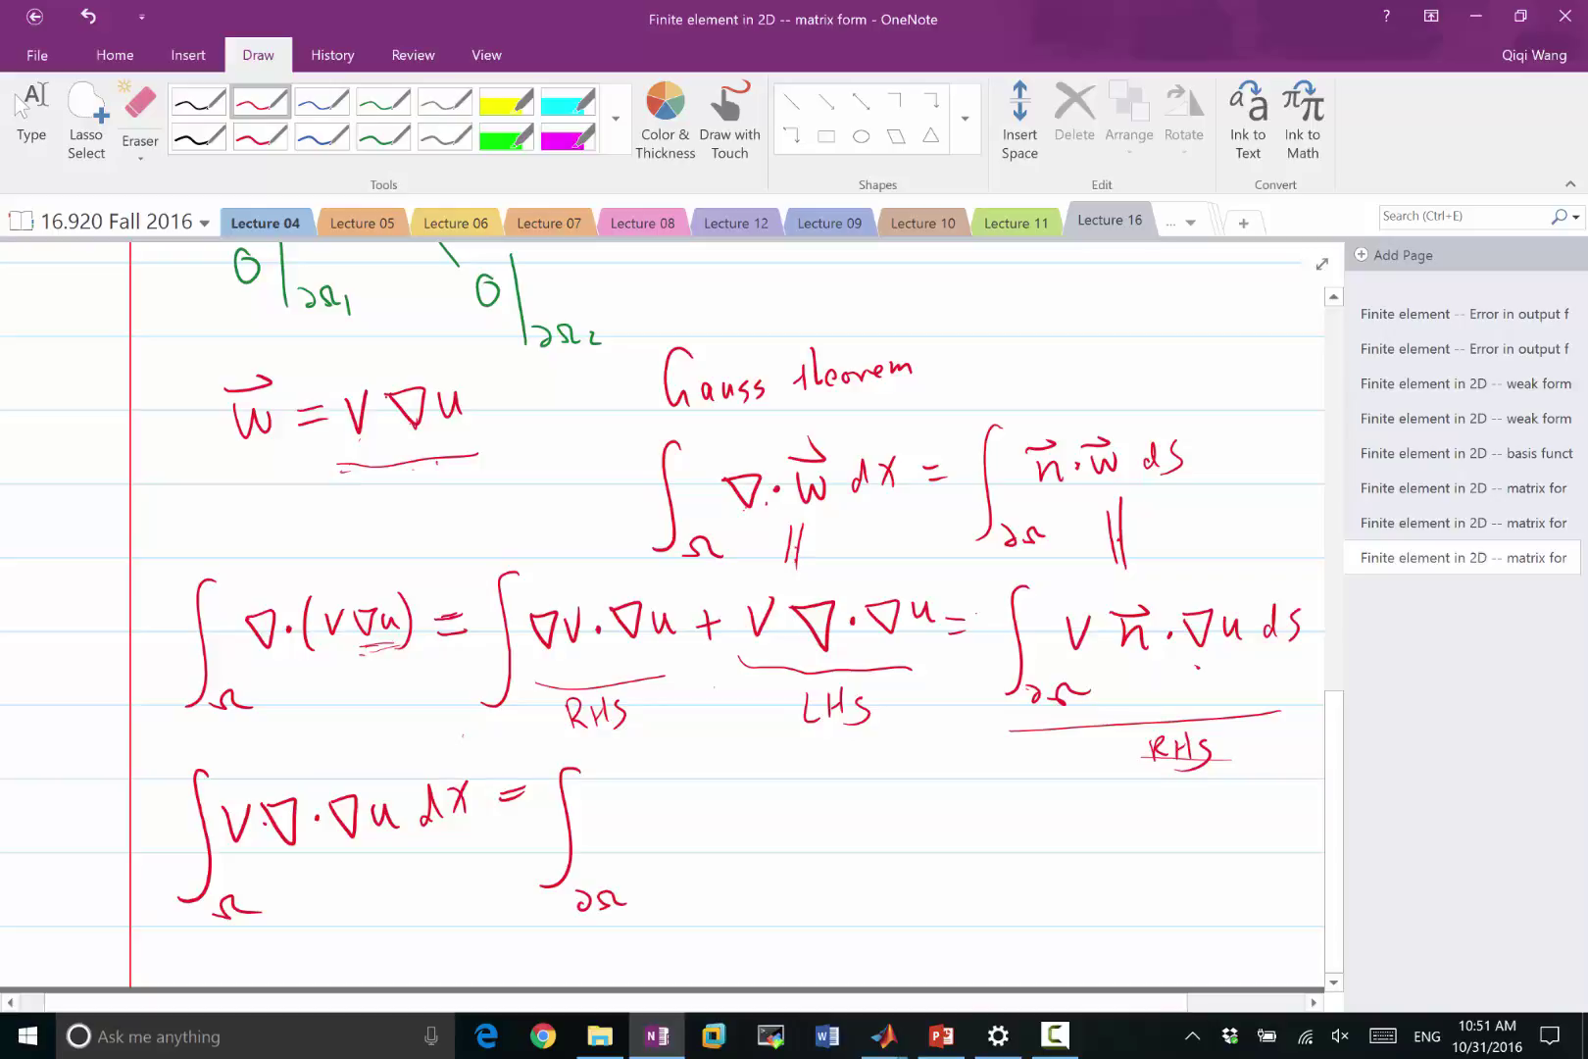
mouse_move(600, 811)
left_mouse_down()
mouse_move(662, 818)
mouse_move(671, 836)
left_mouse_up()
mouse_move(642, 802)
left_mouse_down()
mouse_move(733, 801)
mouse_move(796, 829)
mouse_move(866, 817)
mouse_move(885, 887)
mouse_move(946, 911)
left_mouse_up()
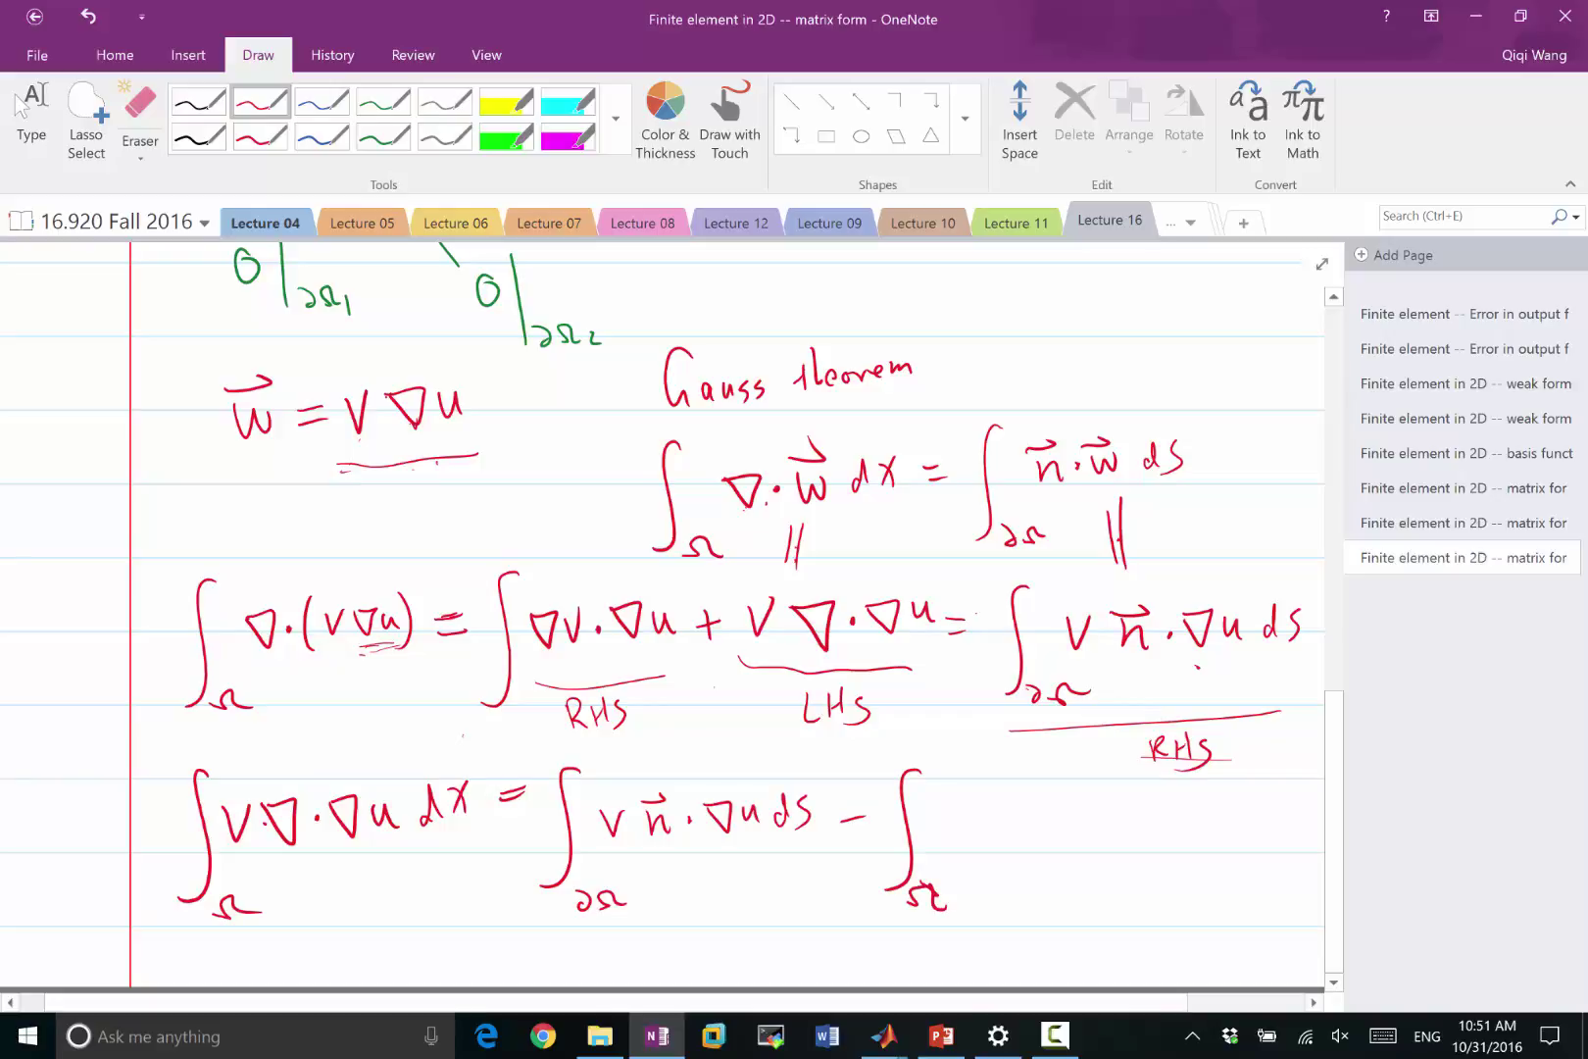
Step: Add Ω under the ∇v·∇u integral and append − ∫Ω ∇v·∇u dx to the formula
left_click_drag(502, 718, 535, 719)
mouse_move(944, 806)
left_mouse_down()
mouse_move(963, 847)
mouse_move(940, 819)
mouse_move(995, 813)
mouse_move(1059, 845)
mouse_move(1037, 821)
left_mouse_up()
mouse_move(1078, 819)
left_mouse_down()
mouse_move(1098, 839)
mouse_move(1128, 810)
mouse_move(1133, 839)
left_mouse_up()
left_click_drag(1147, 811, 1173, 847)
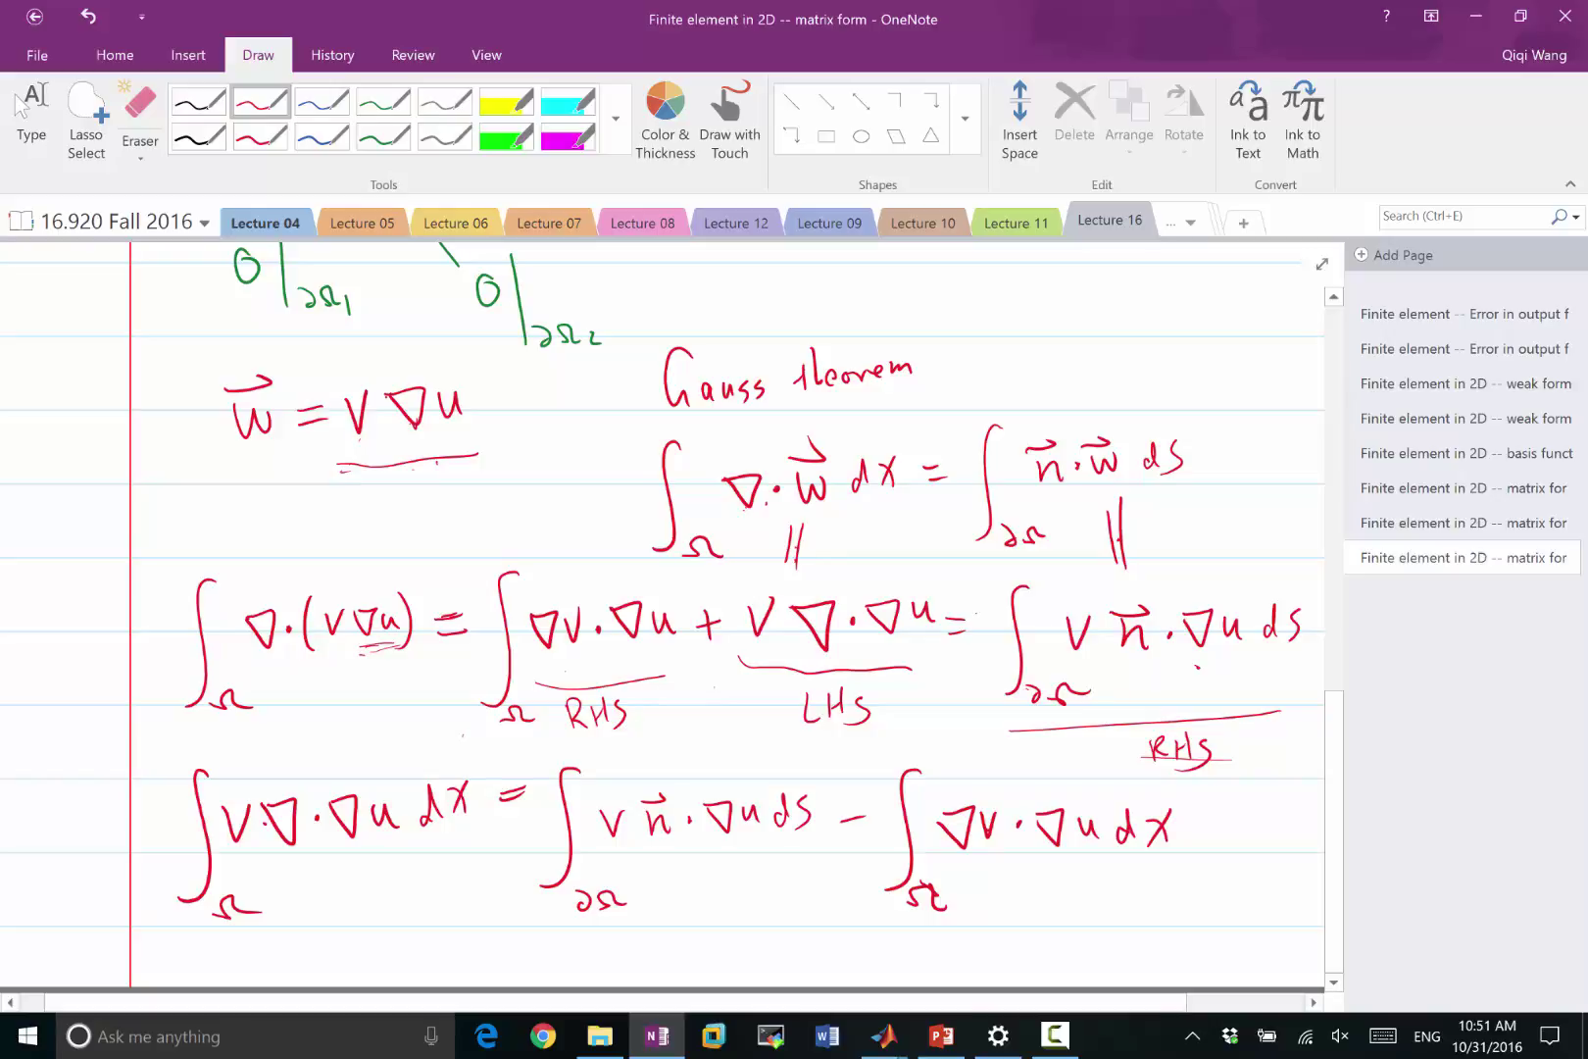
scroll(667, 627, "up", 3)
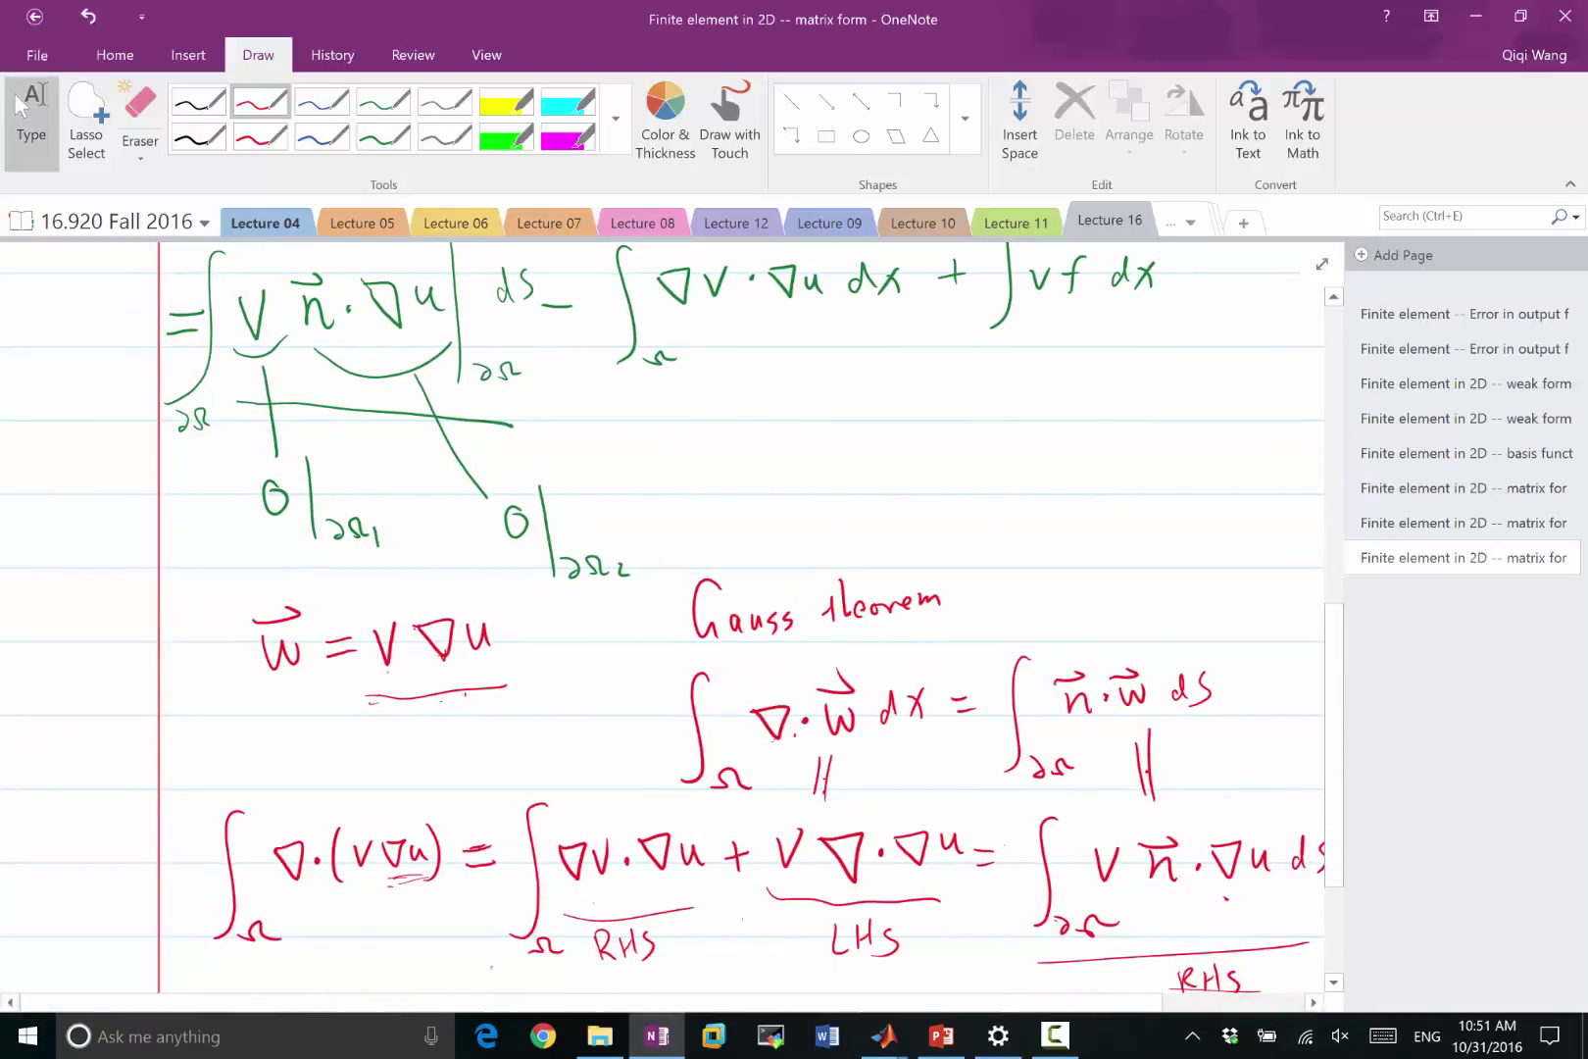